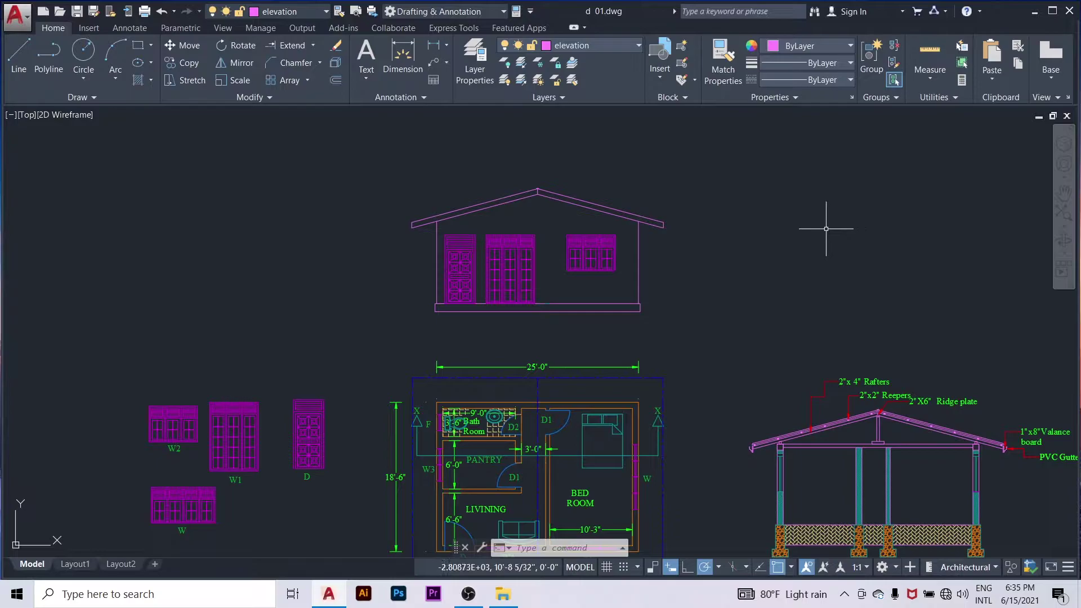
# Step: Copy the entire floor plan from its corner to a spot up and right of the drawings
pyautogui.scroll(-2, 813, 255)
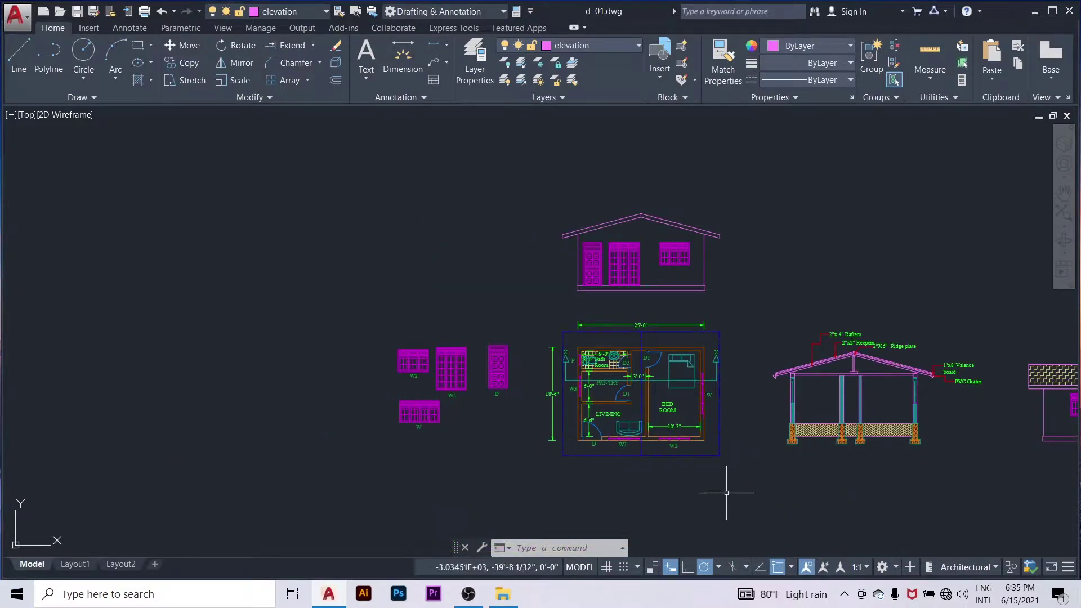
pyautogui.scroll(2, 726, 492)
pyautogui.scroll(2, 715, 332)
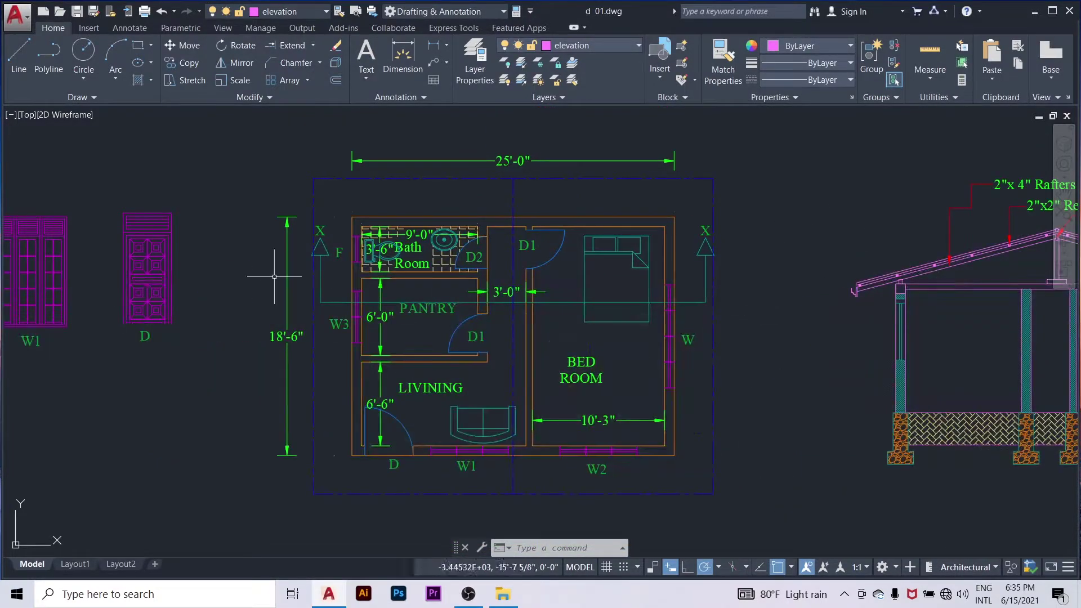
pyautogui.scroll(-2, 437, 275)
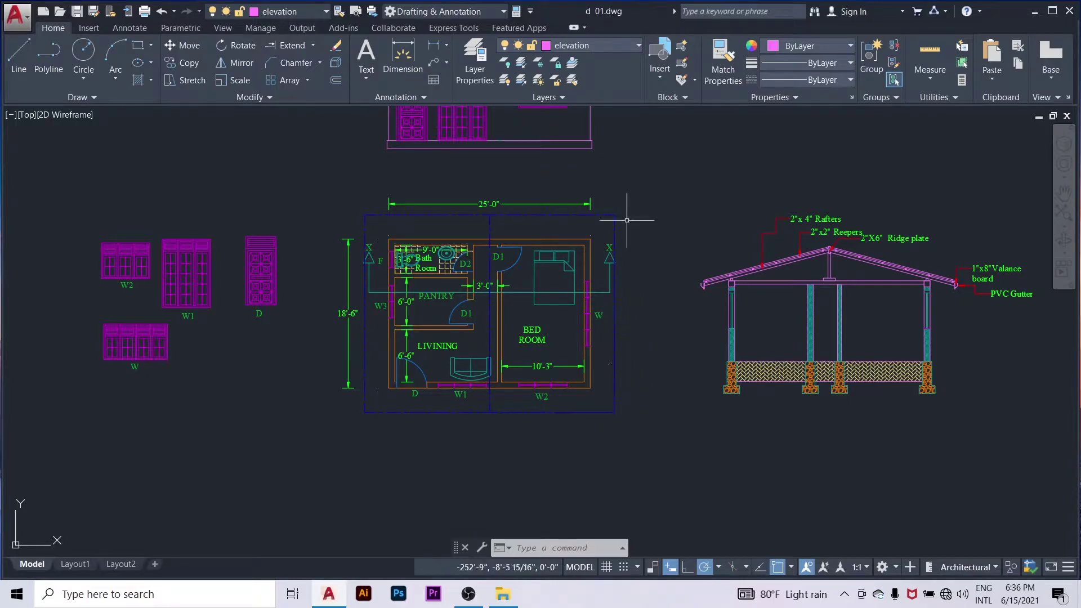
pyautogui.scroll(-4, 619, 400)
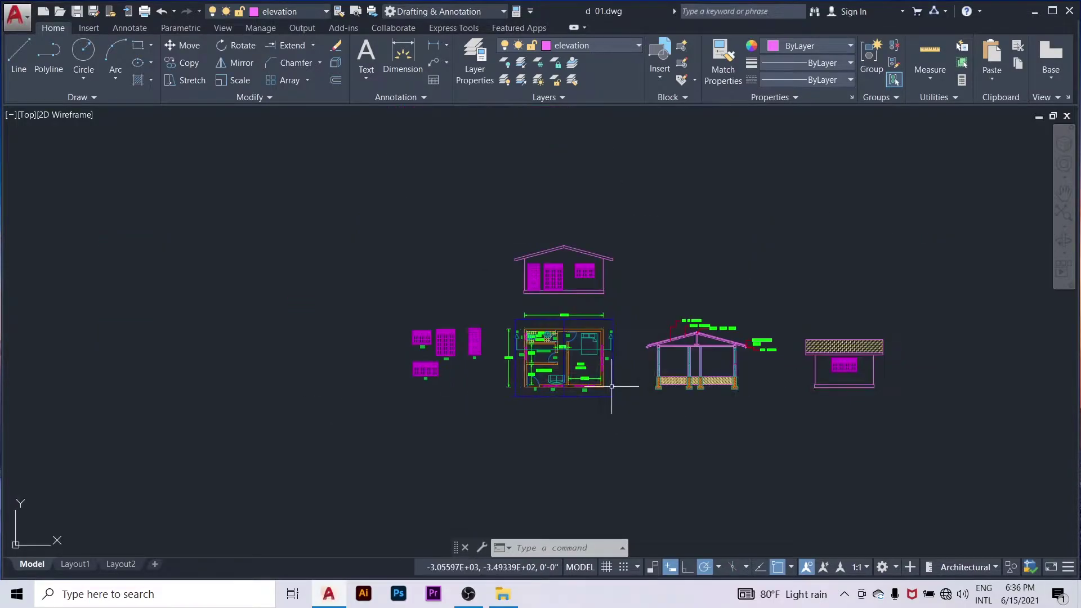
pyautogui.scroll(4, 903, 361)
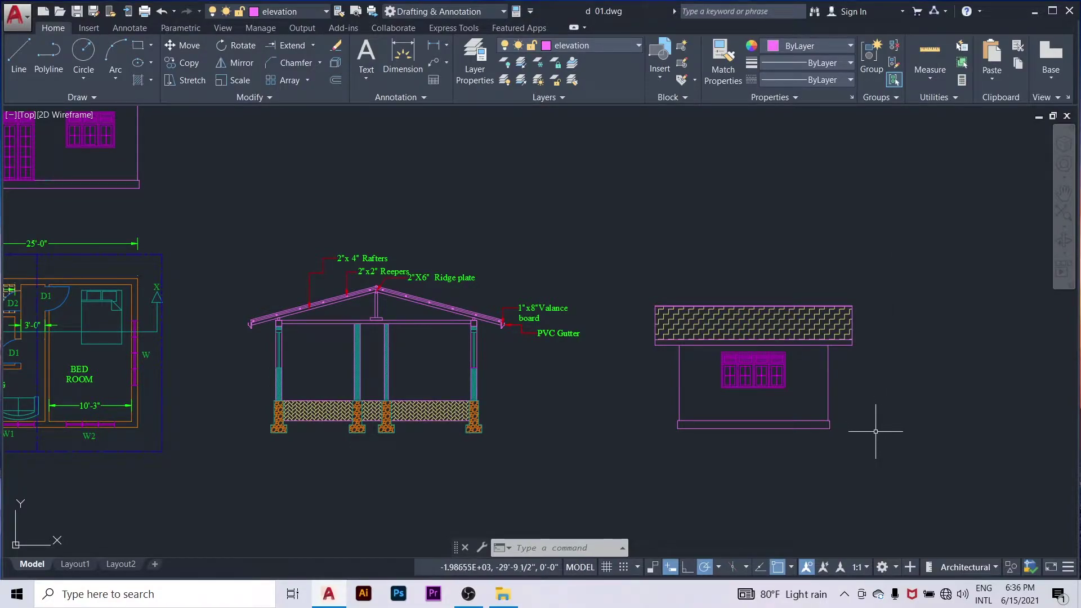
pyautogui.scroll(-2, 875, 431)
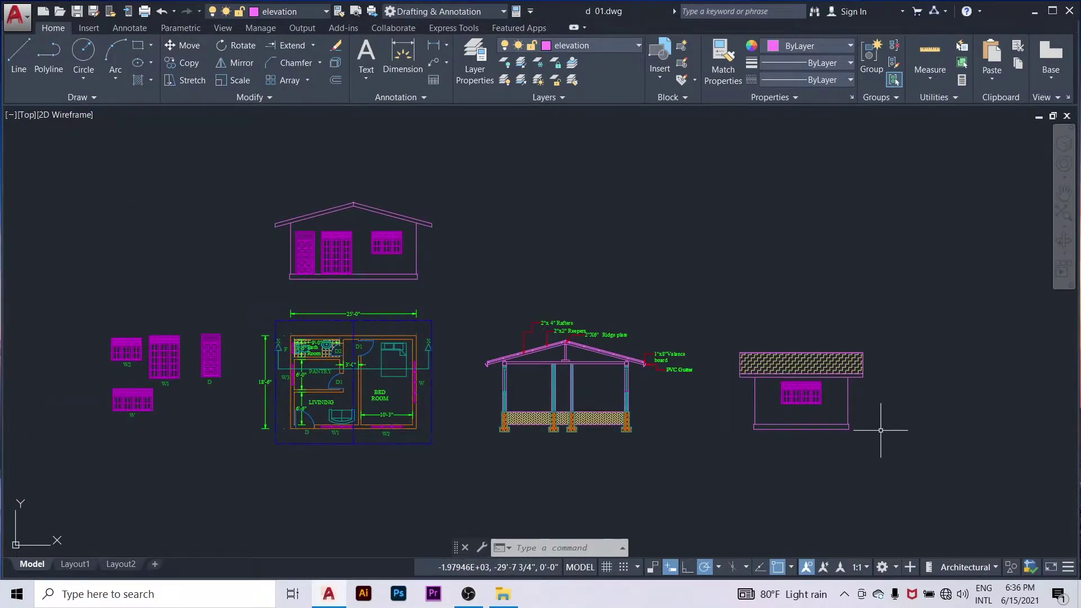
pyautogui.scroll(-3, 801, 373)
pyautogui.scroll(4, 639, 429)
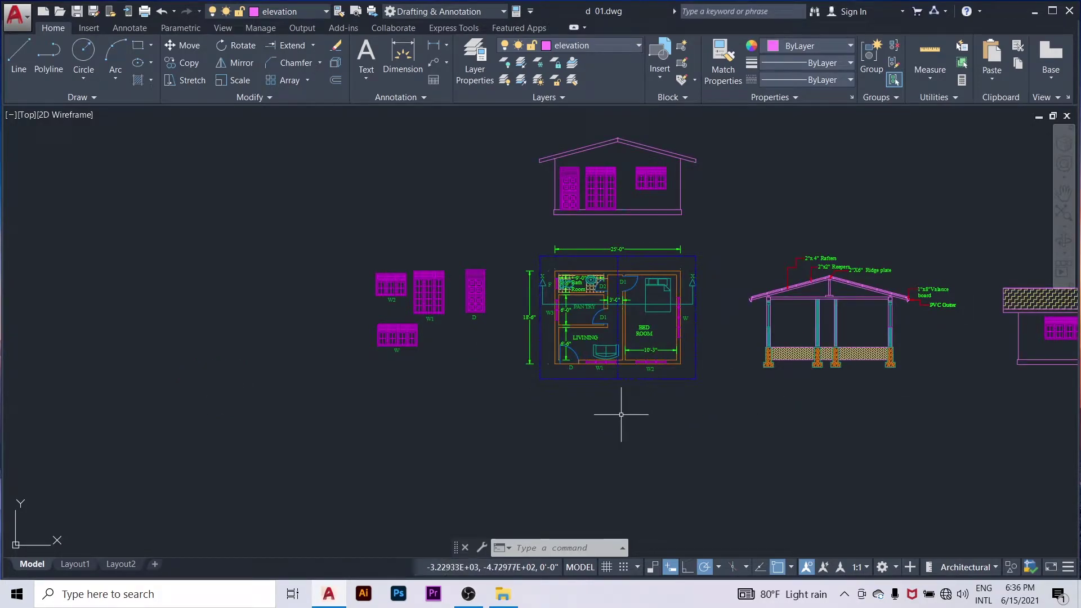
pyautogui.scroll(2, 726, 374)
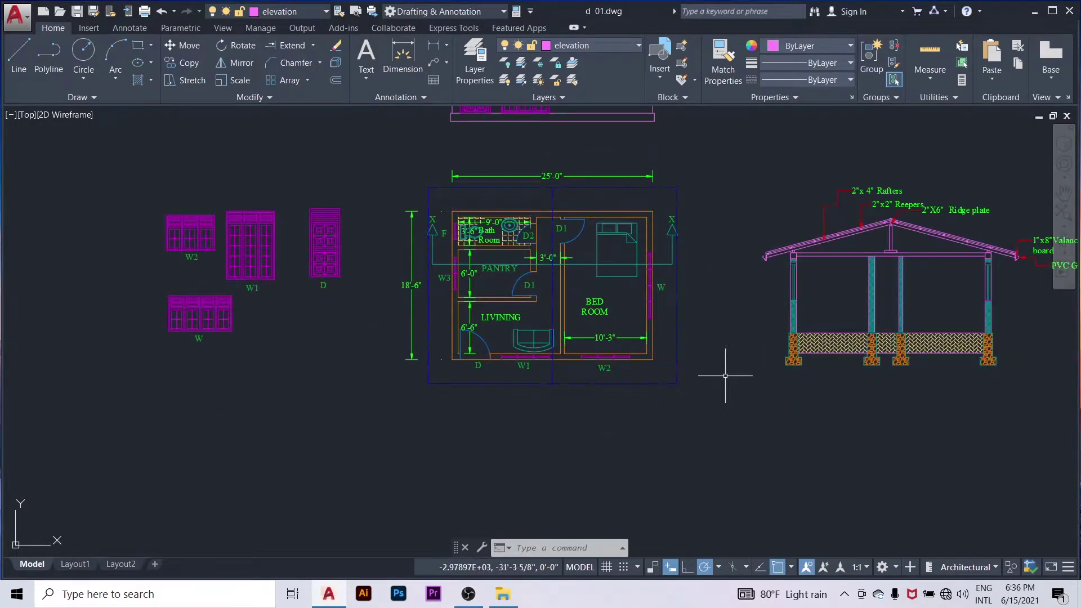
pyautogui.click(197, 66)
pyautogui.click(704, 152)
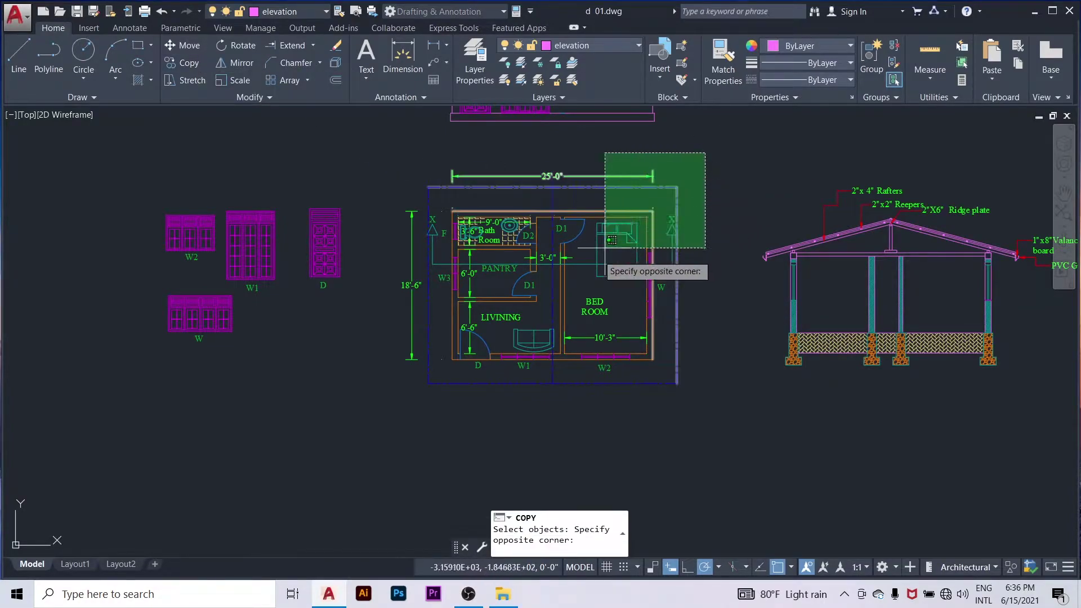
pyautogui.click(396, 408)
pyautogui.press('Return')
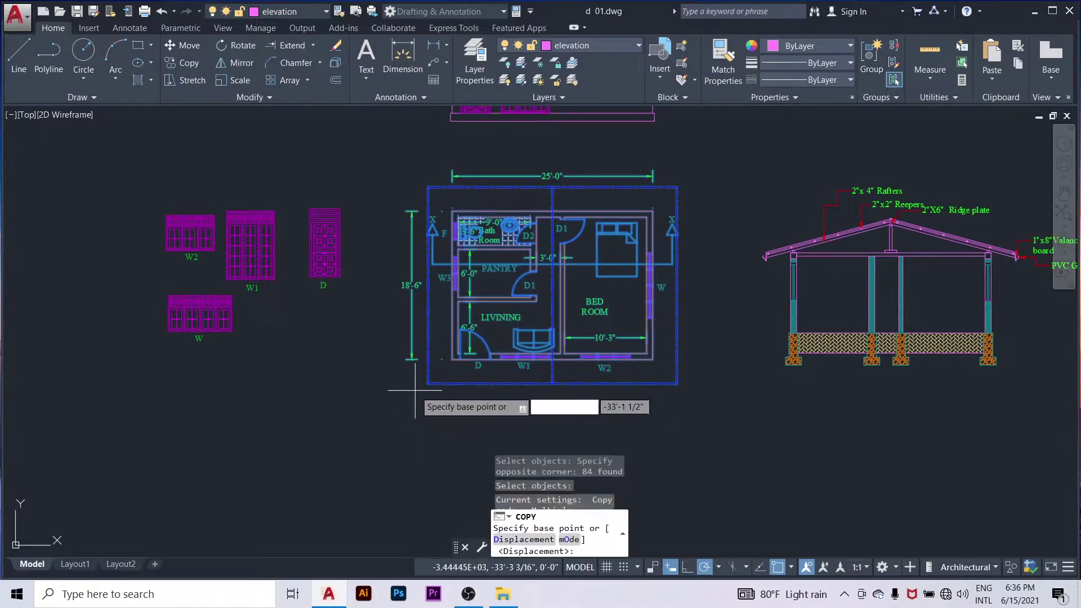
pyautogui.click(428, 383)
pyautogui.scroll(-5, 427, 383)
pyautogui.scroll(-2, 428, 383)
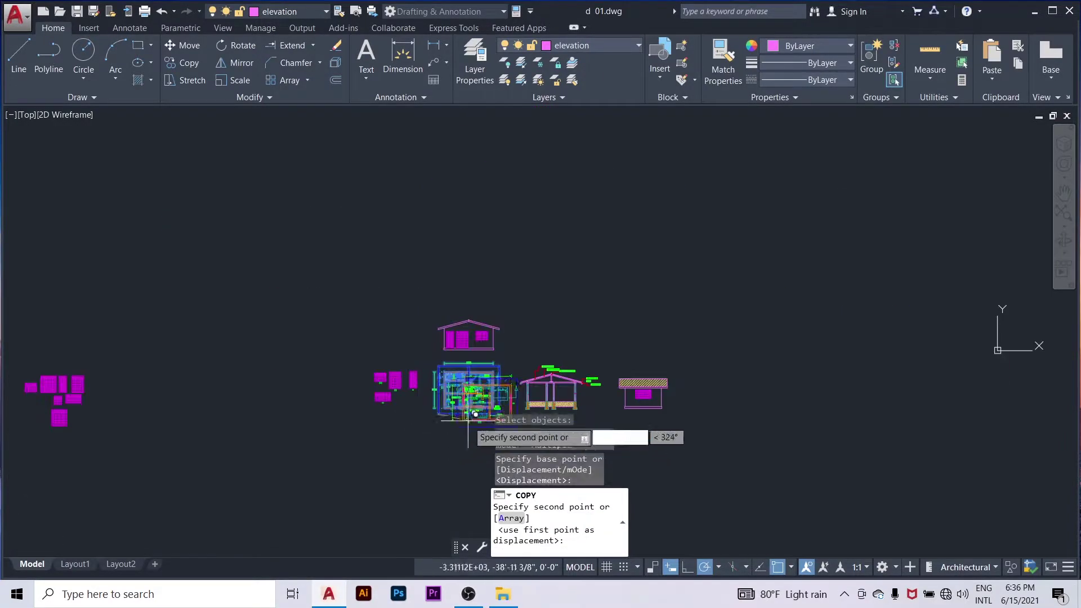
pyautogui.scroll(4, 543, 284)
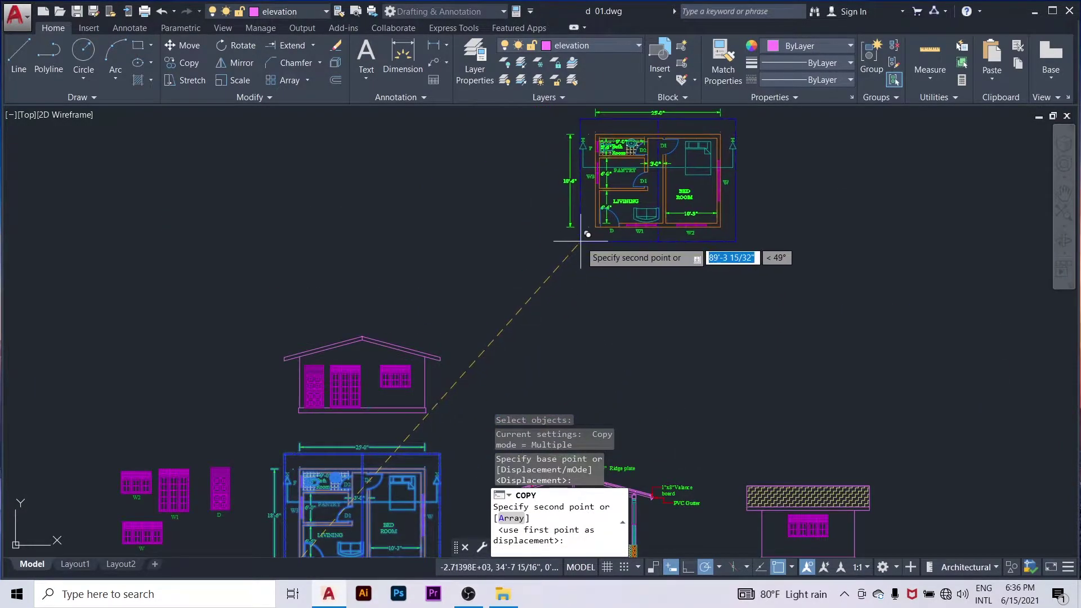
pyautogui.click(581, 239)
pyautogui.press('Return')
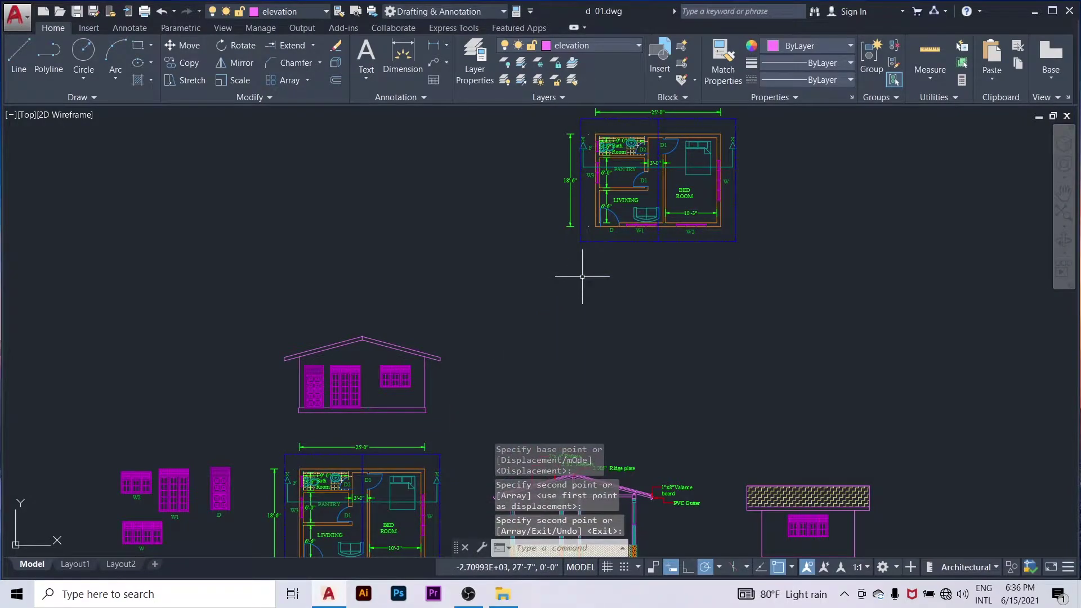
pyautogui.scroll(-5, 581, 276)
pyautogui.scroll(5, 639, 218)
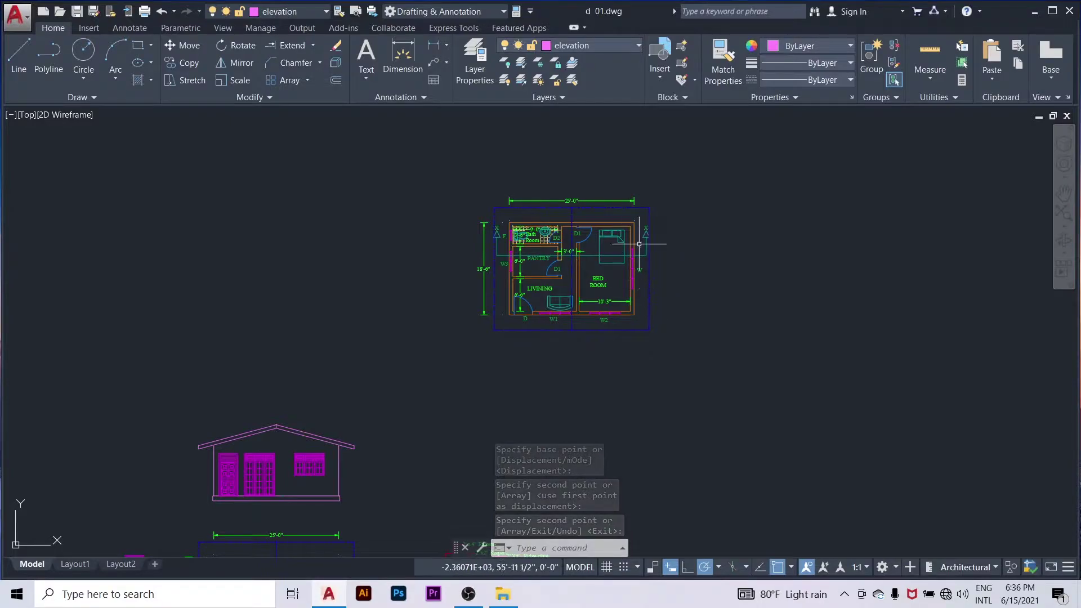
# Step: Rotate the copied floor plan 270° about its top-right corner
pyautogui.click(238, 45)
pyautogui.click(681, 159)
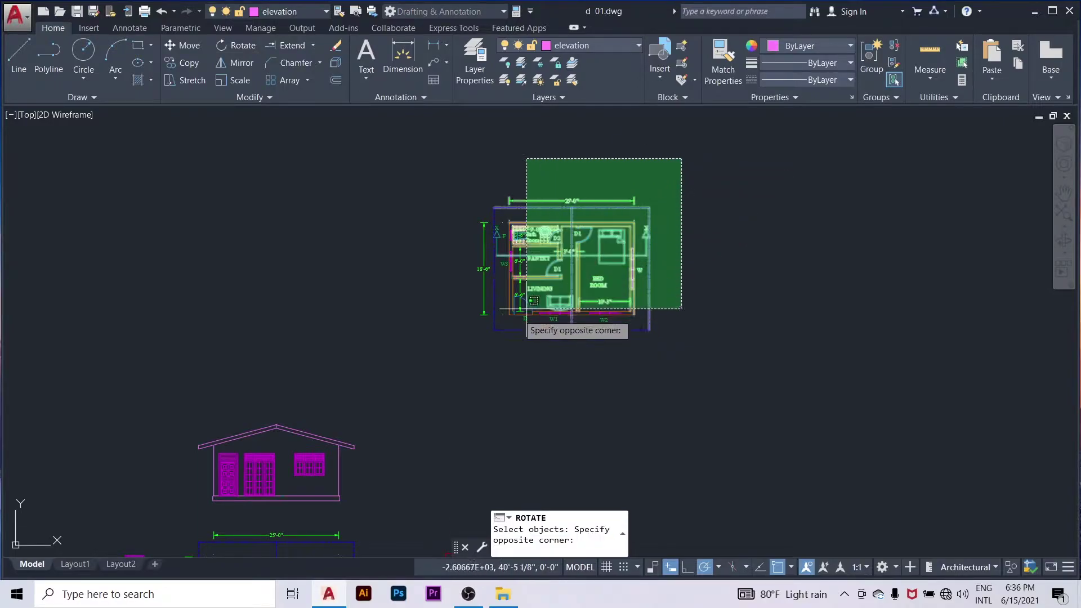
pyautogui.click(434, 356)
pyautogui.press('Return')
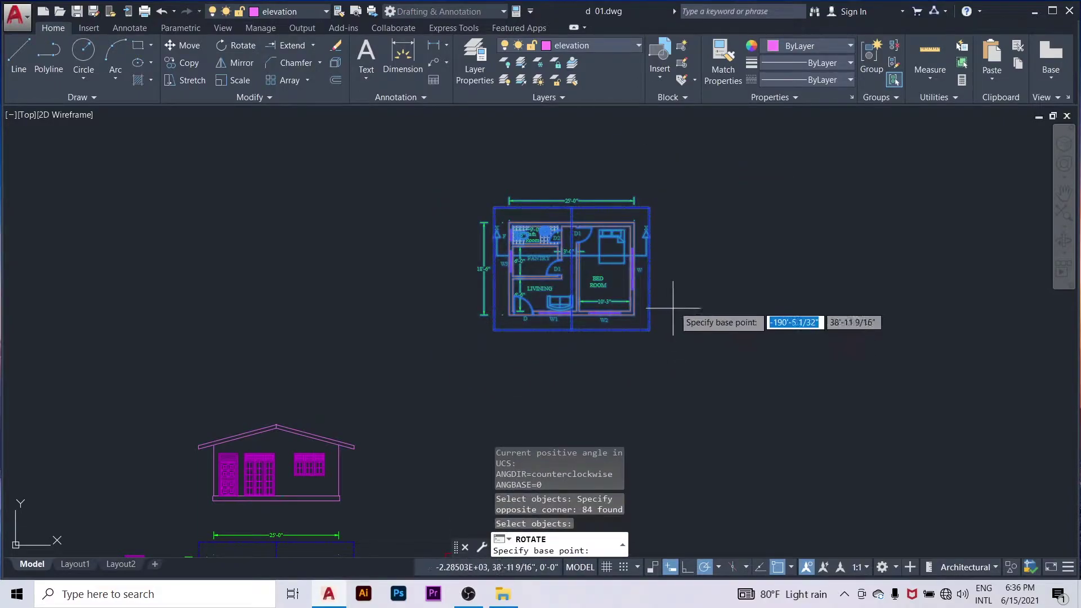
pyautogui.scroll(4, 671, 254)
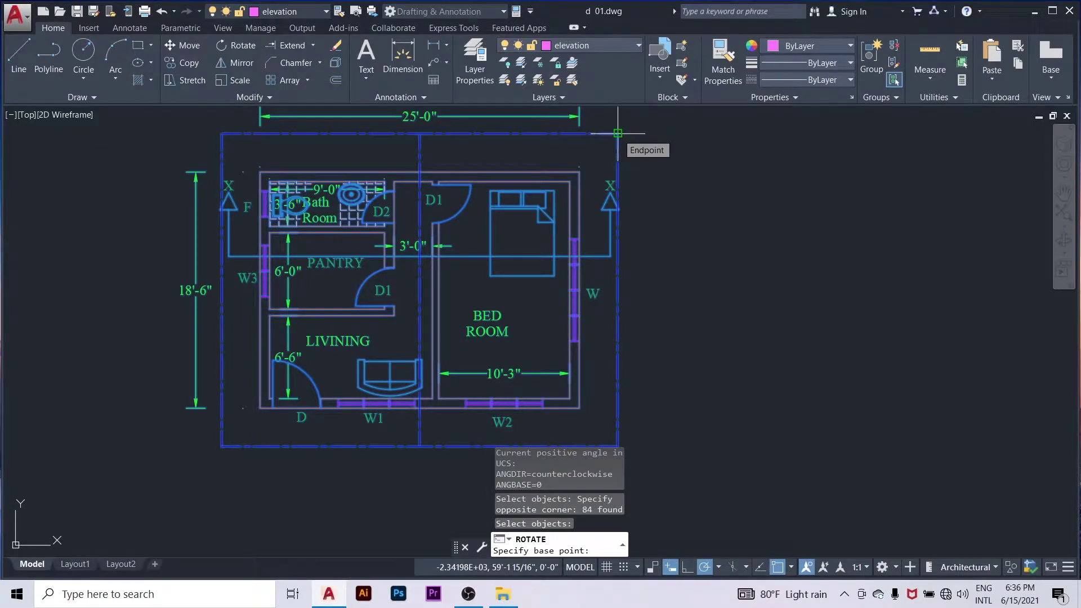
pyautogui.click(617, 134)
pyautogui.scroll(-2, 633, 147)
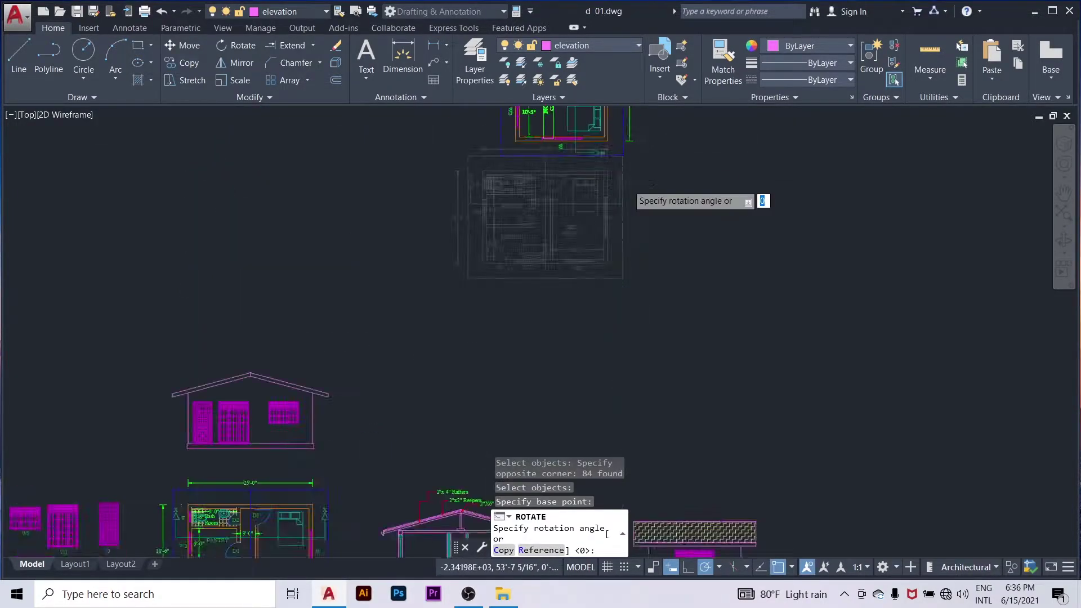
pyautogui.scroll(-3, 642, 242)
pyautogui.scroll(-2, 642, 234)
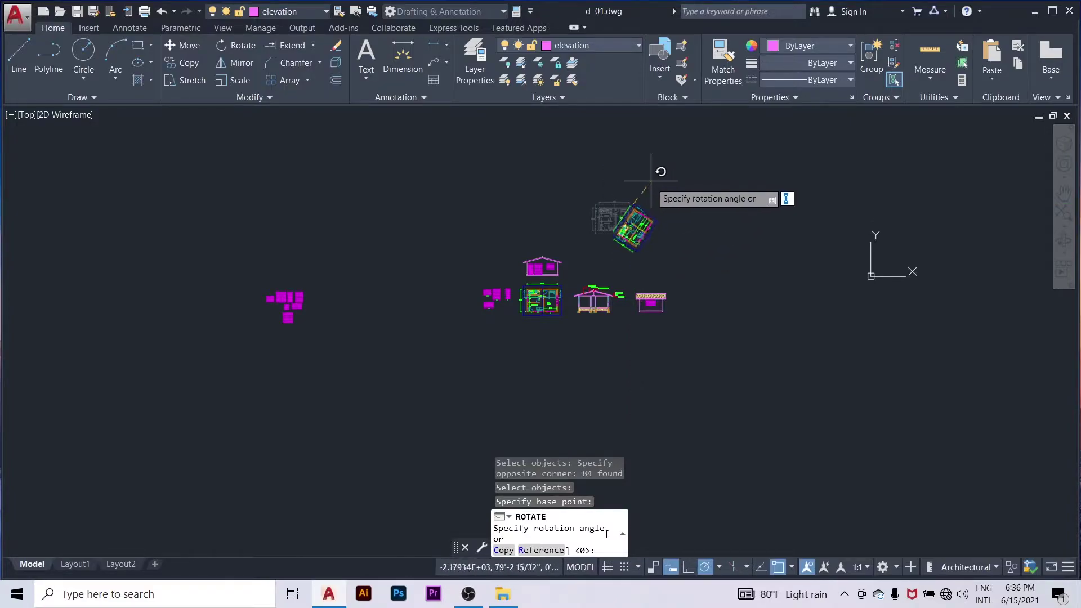
pyautogui.click(633, 249)
pyautogui.scroll(3, 621, 181)
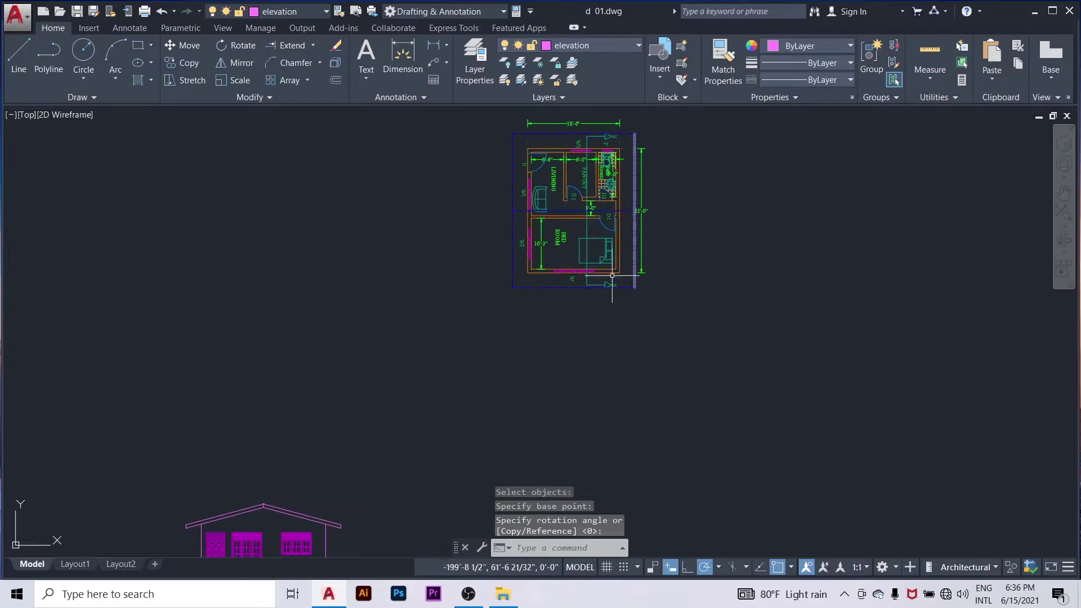
pyautogui.scroll(2, 622, 181)
pyautogui.scroll(2, 570, 272)
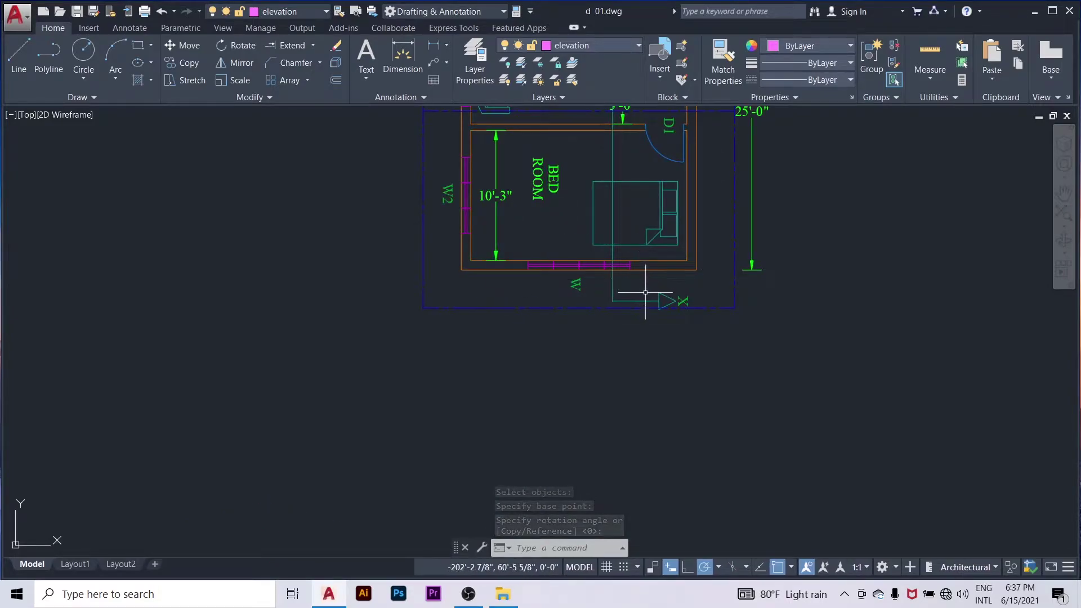
pyautogui.scroll(-4, 646, 292)
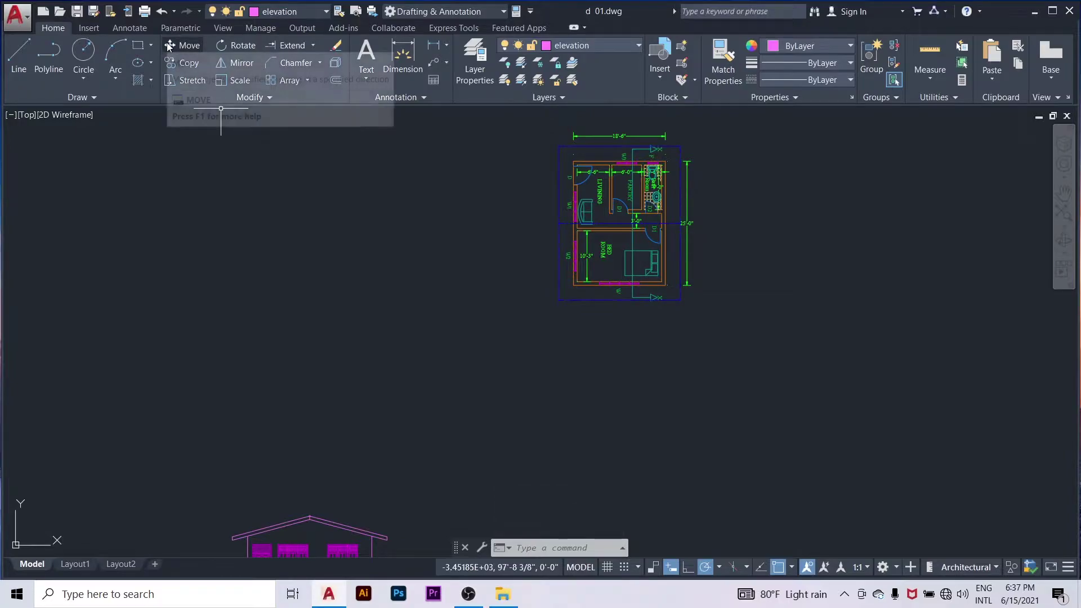
# Step: Move the rotated plan by its lower-left corner to sit directly above the front elevation
pyautogui.scroll(-3, 484, 279)
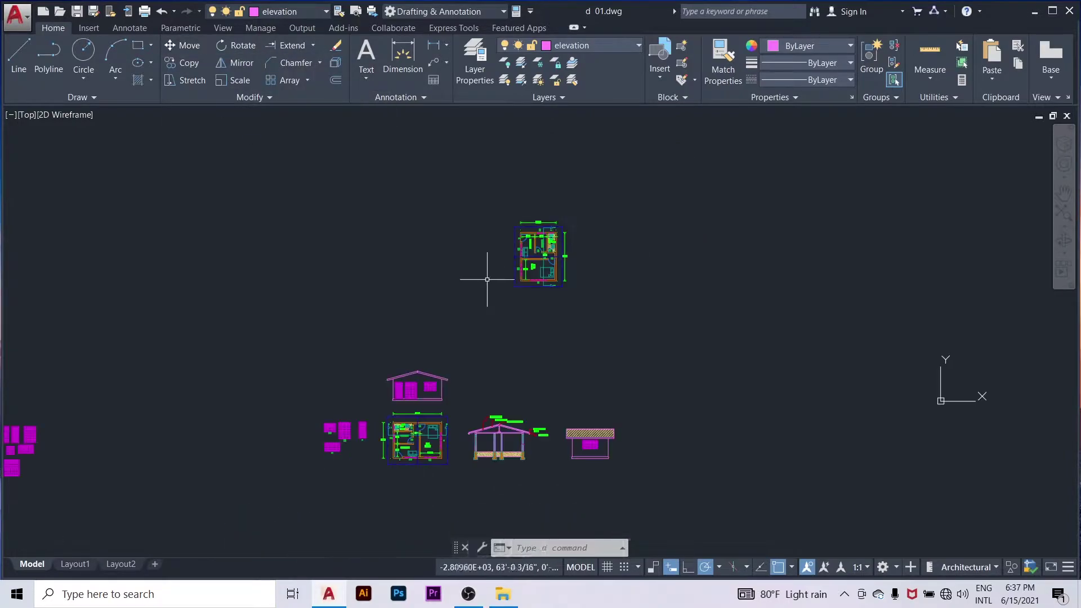
pyautogui.click(174, 49)
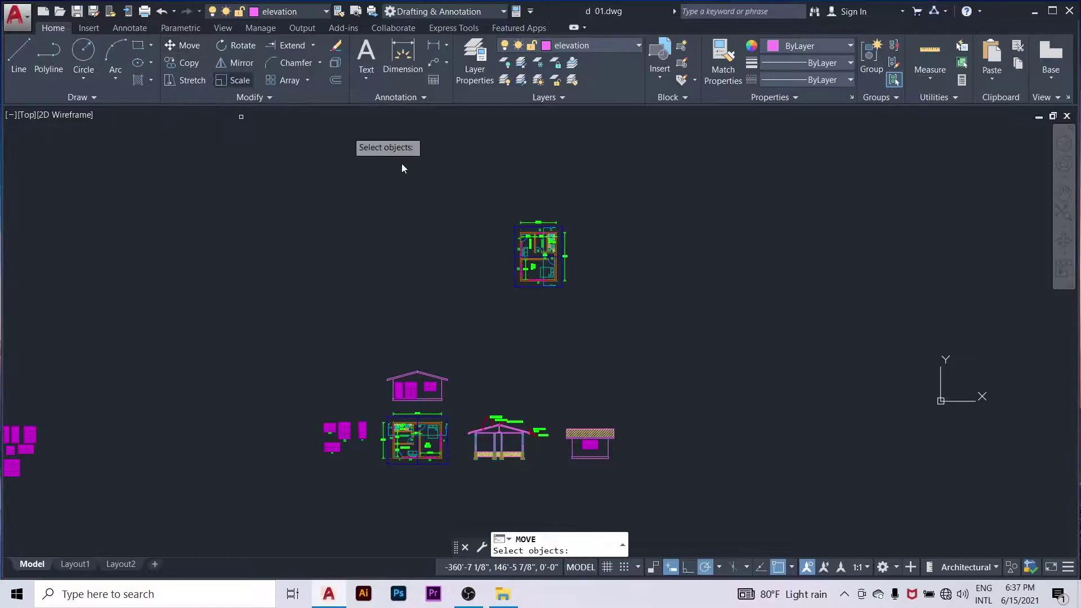
pyautogui.click(576, 183)
pyautogui.click(484, 307)
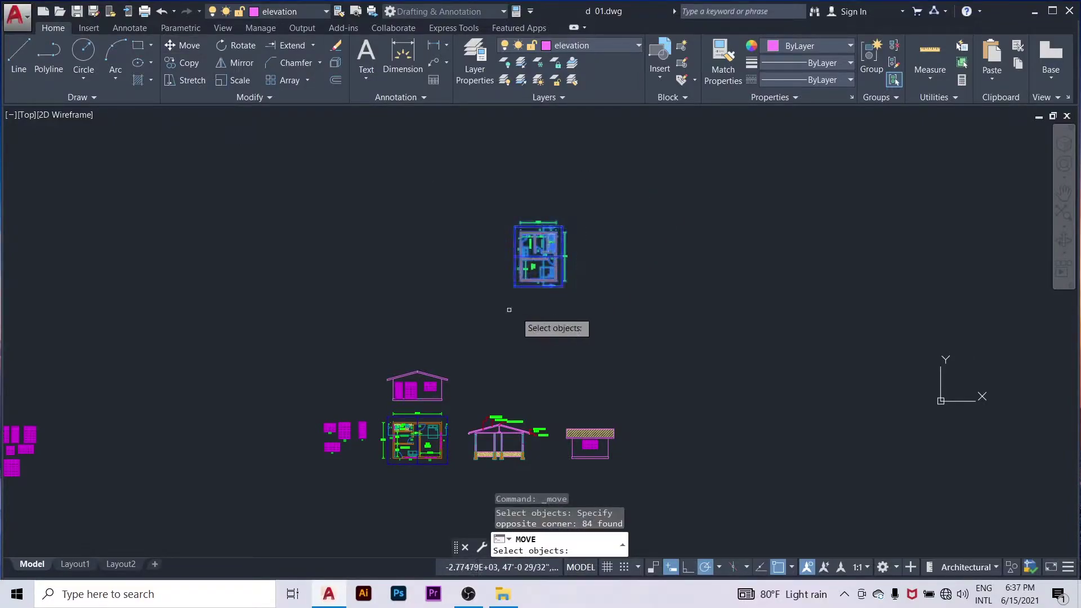
pyautogui.press('Return')
pyautogui.scroll(5, 510, 262)
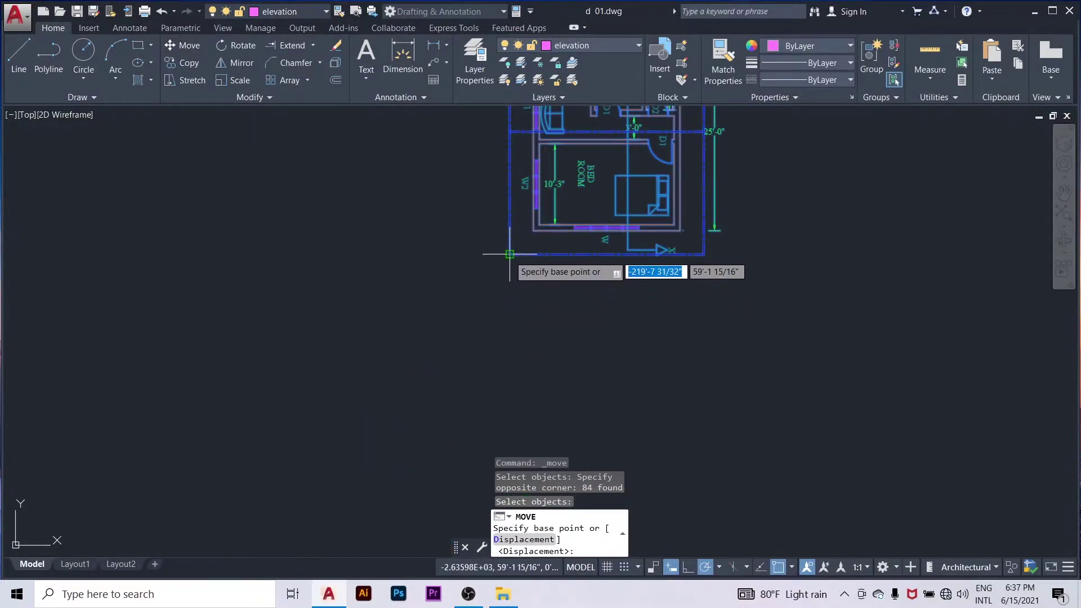
pyautogui.click(509, 262)
pyautogui.scroll(-5, 510, 262)
pyautogui.scroll(3, 509, 263)
pyautogui.scroll(3, 508, 264)
pyautogui.scroll(-5, 508, 265)
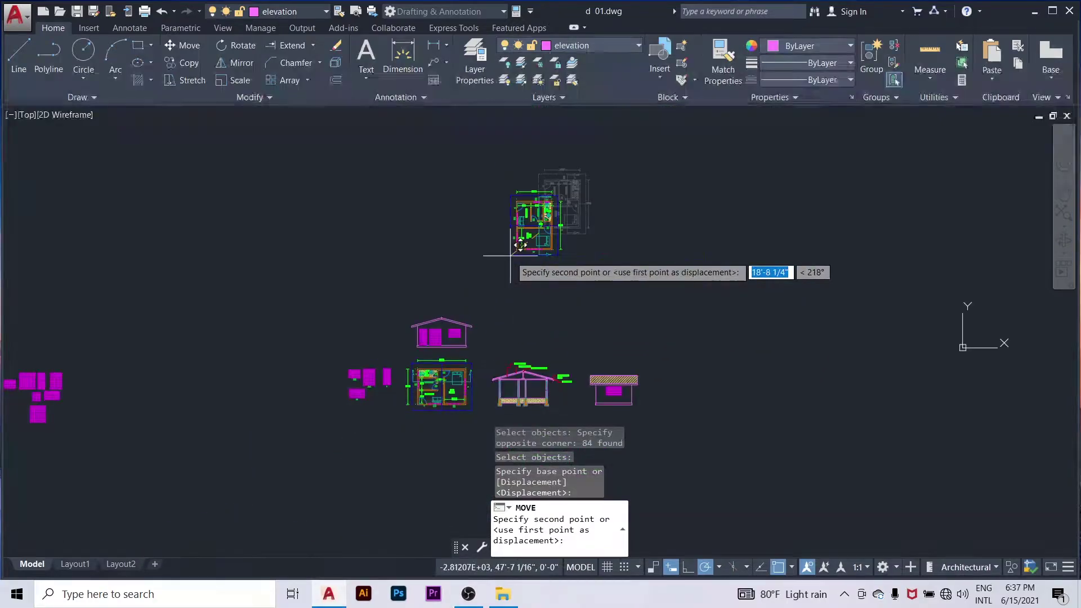
pyautogui.scroll(3, 495, 304)
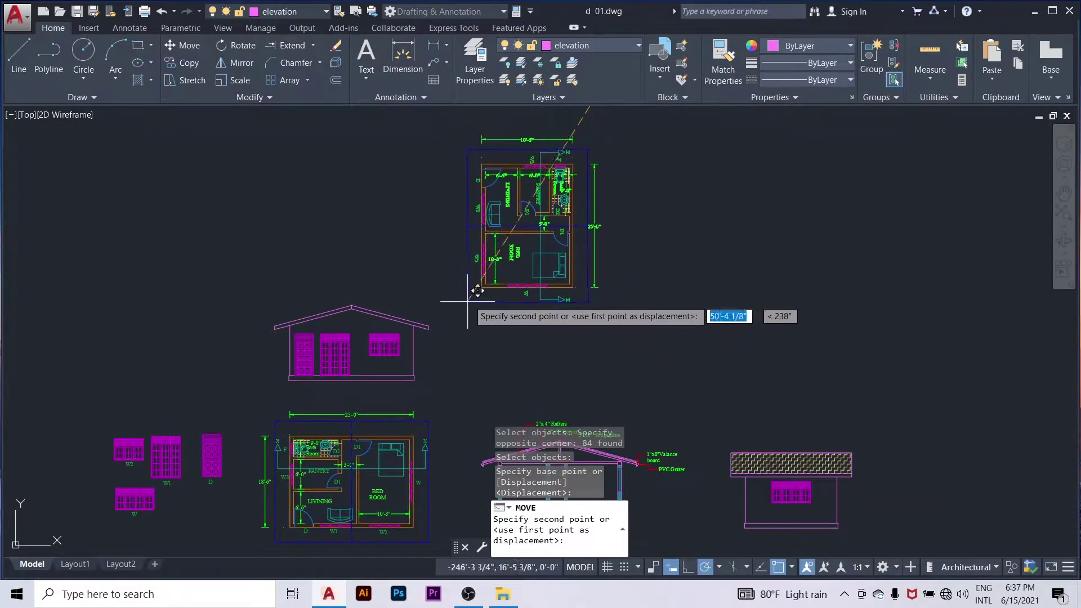
pyautogui.click(471, 290)
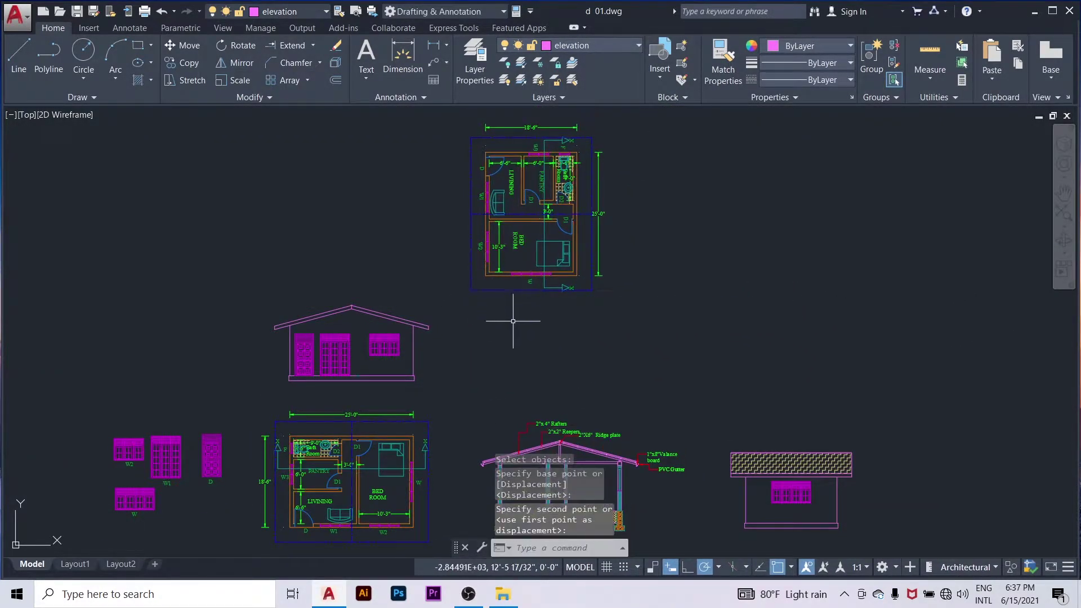
pyautogui.scroll(-2, 504, 332)
pyautogui.scroll(3, 507, 301)
pyautogui.scroll(2, 530, 292)
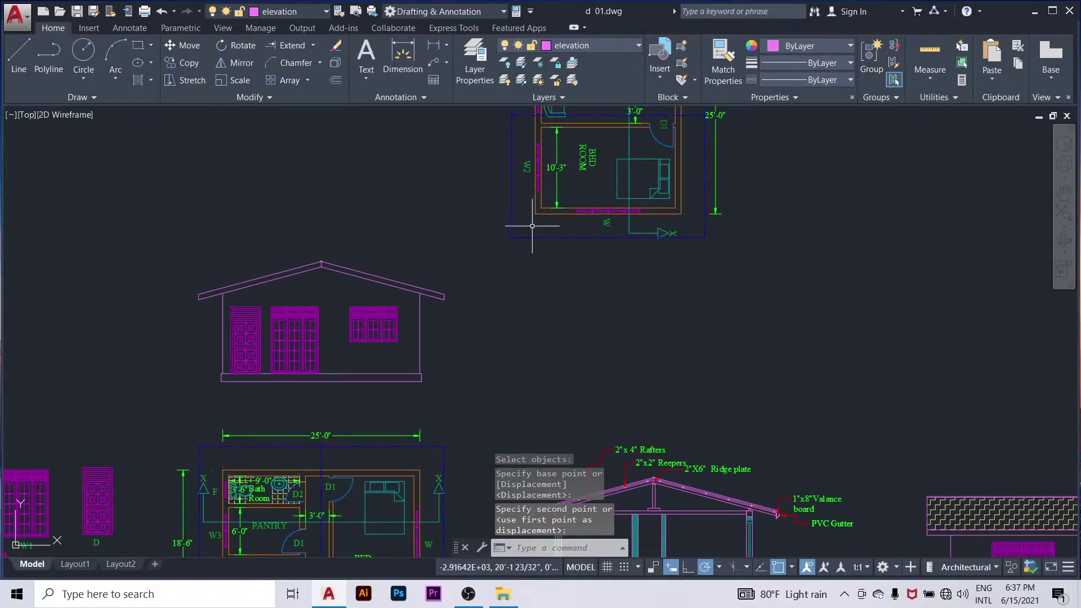
# Step: Make Line the current layer and set XLINE to horizontal construction lines
pyautogui.click(602, 45)
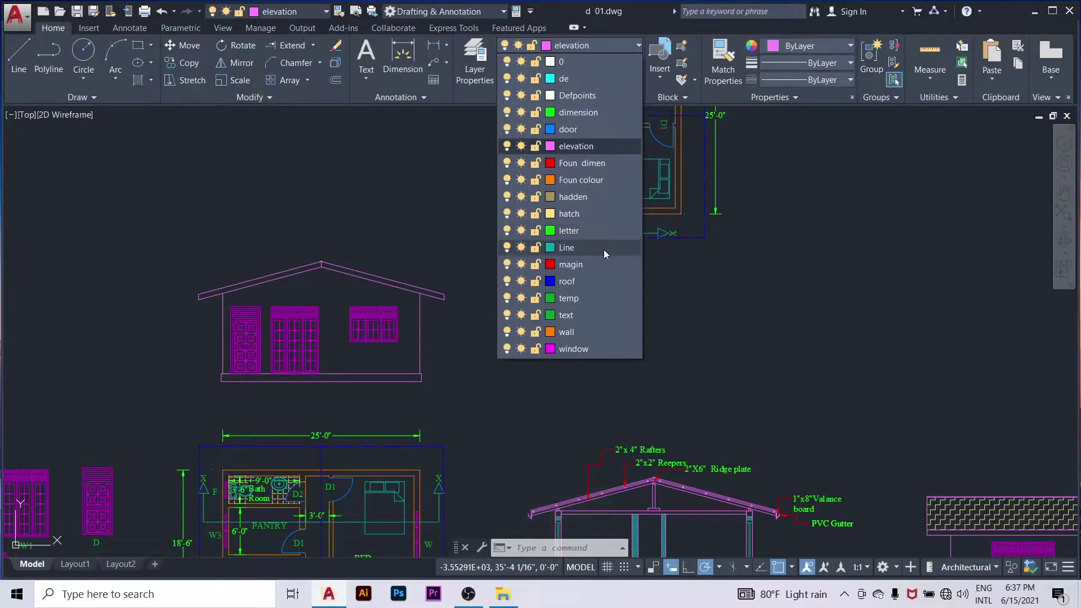
pyautogui.click(603, 250)
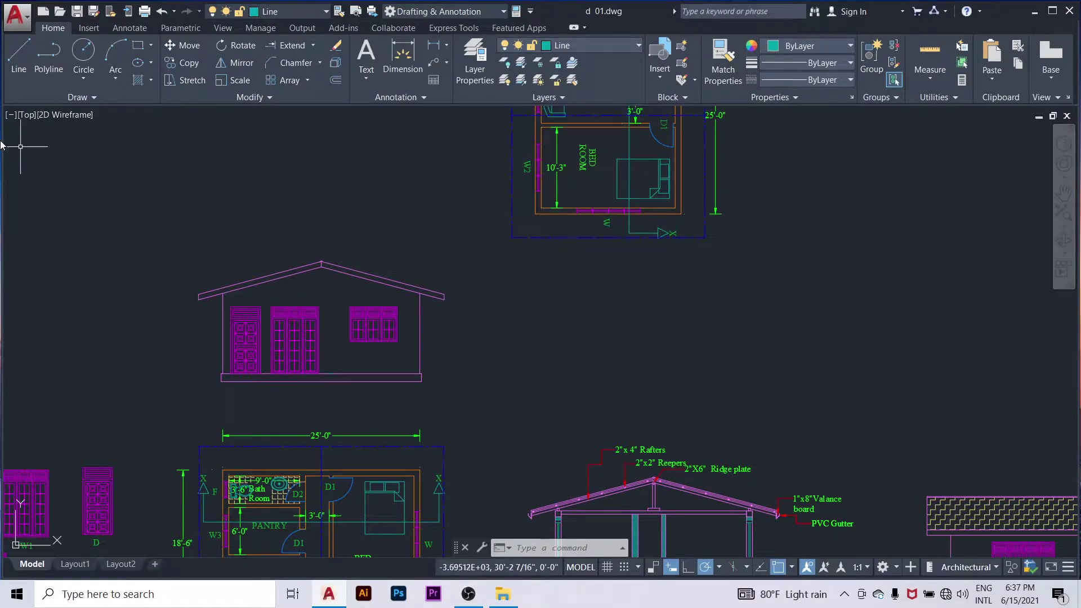
pyautogui.click(69, 96)
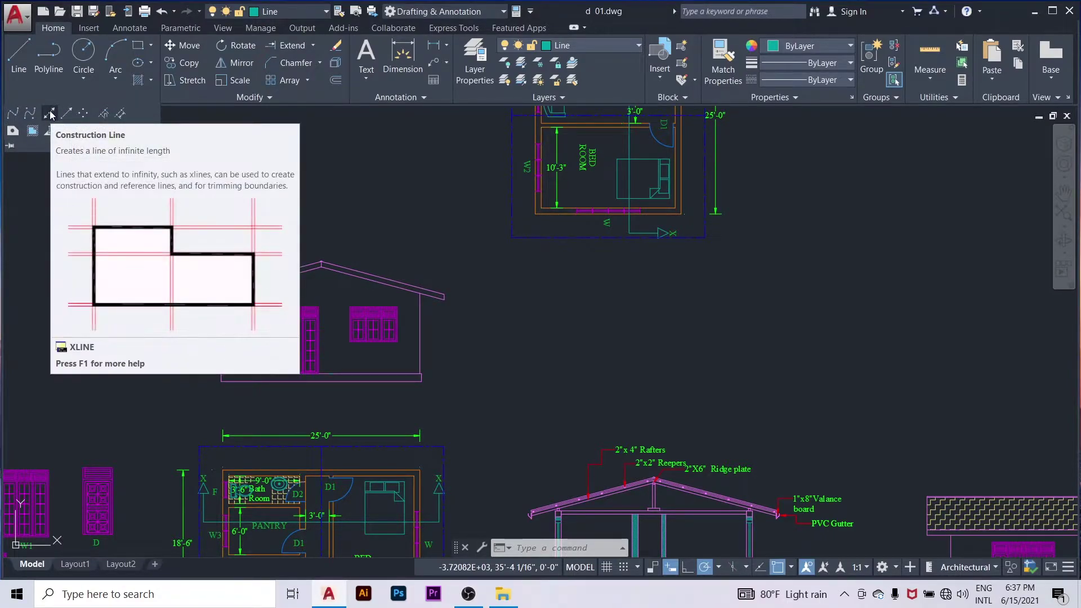
pyautogui.click(49, 114)
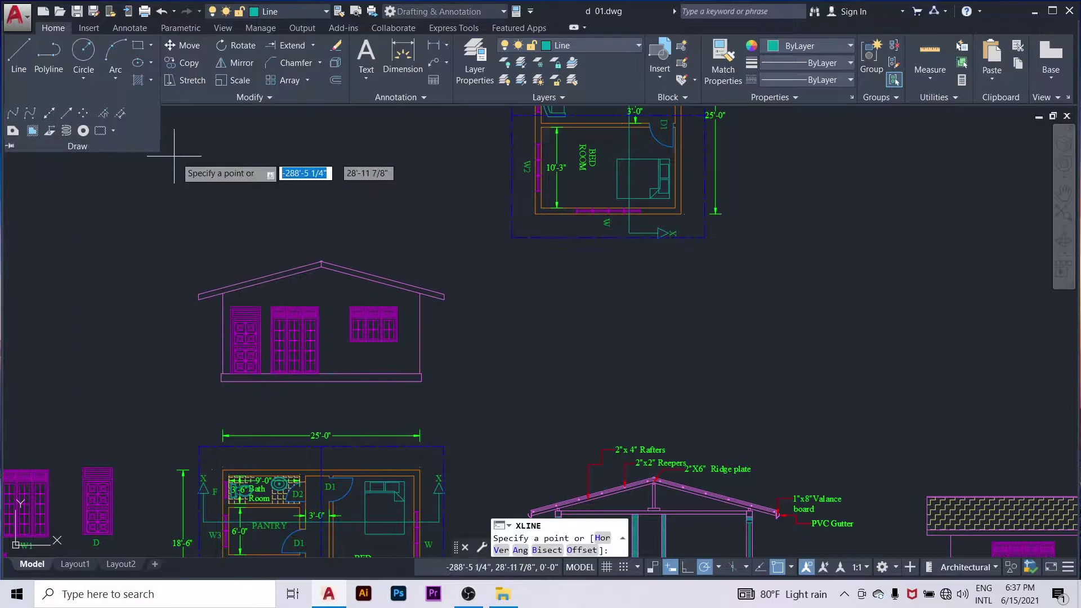
pyautogui.rightClick(206, 164)
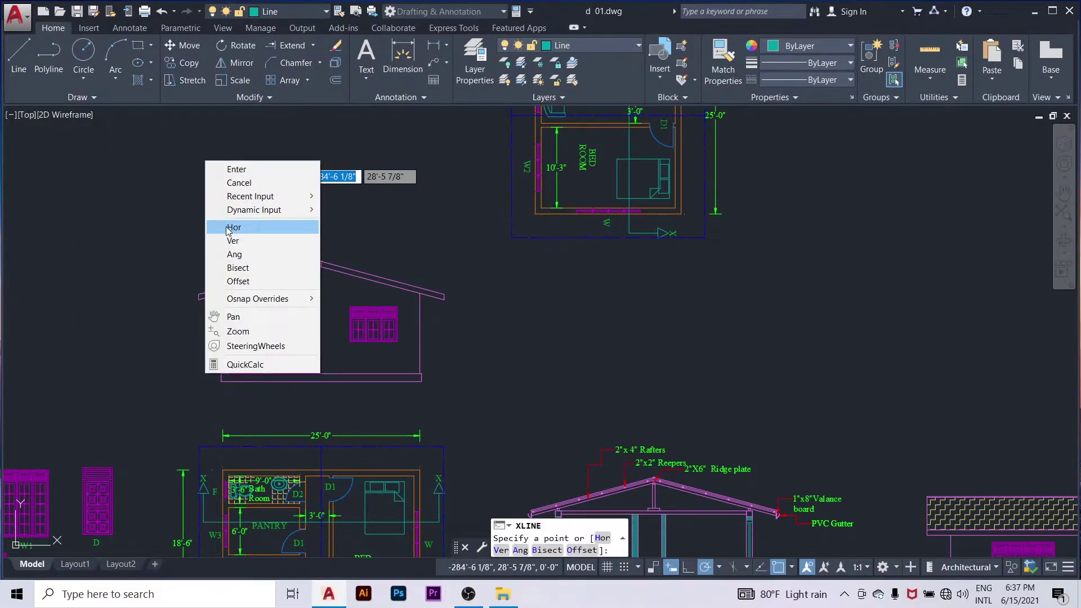
pyautogui.click(231, 227)
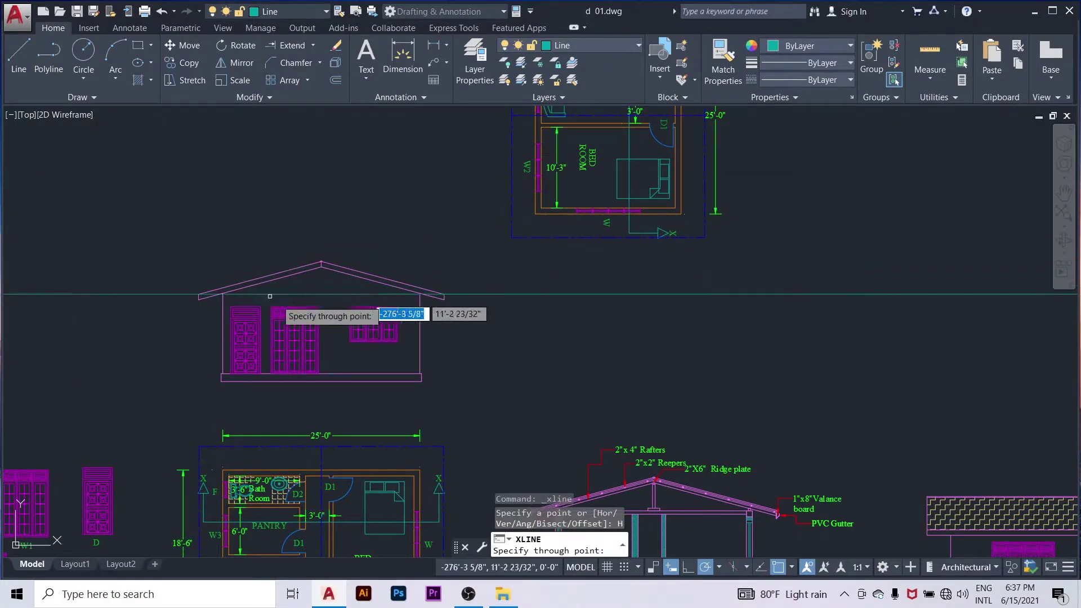
# Step: Place horizontal construction lines through the roof apex, lower ridge point and both eave corners
pyautogui.scroll(2, 310, 298)
pyautogui.scroll(2, 312, 285)
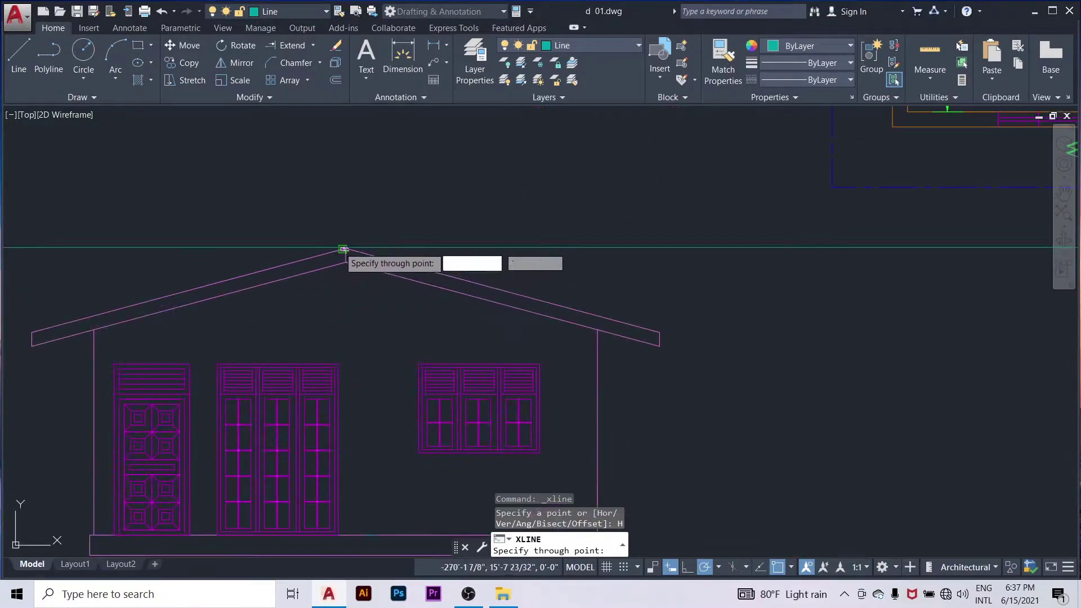
pyautogui.scroll(2, 343, 242)
pyautogui.scroll(2, 363, 248)
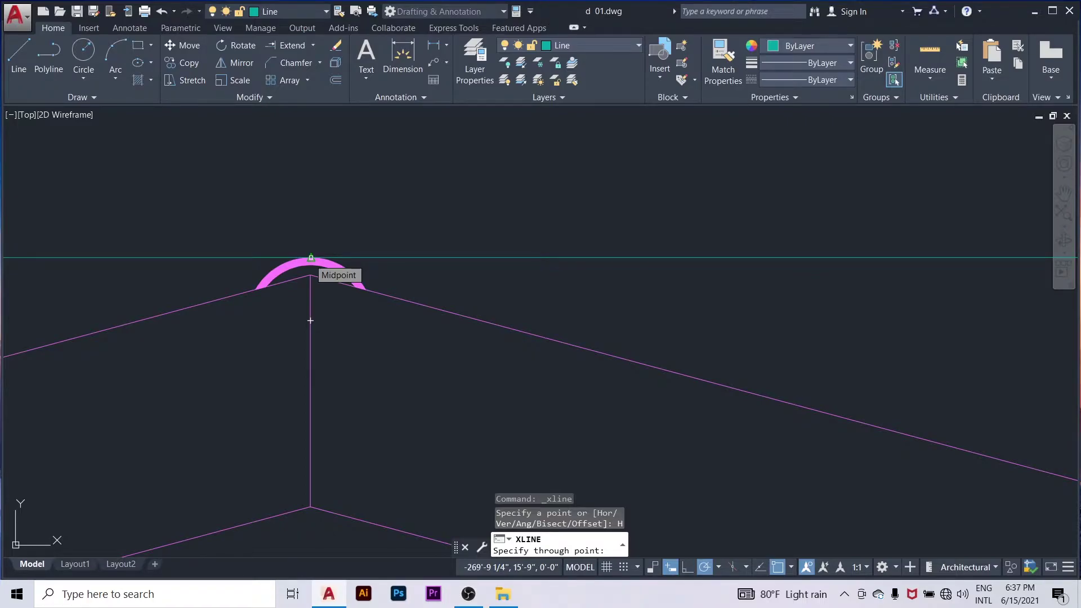
pyautogui.click(311, 257)
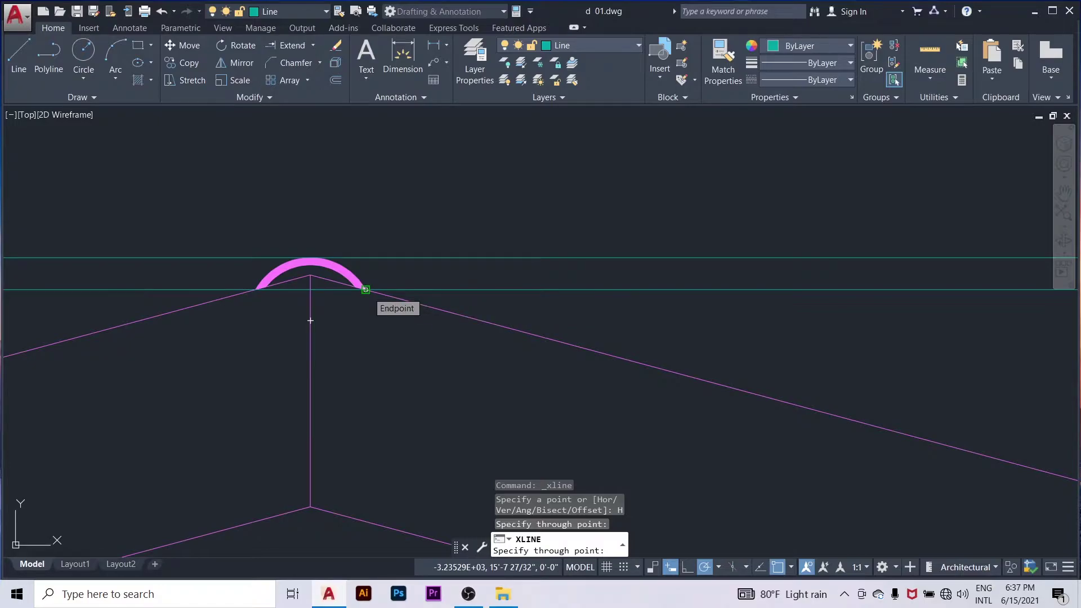
pyautogui.click(365, 289)
pyautogui.scroll(-3, 316, 195)
pyautogui.scroll(-2, 540, 284)
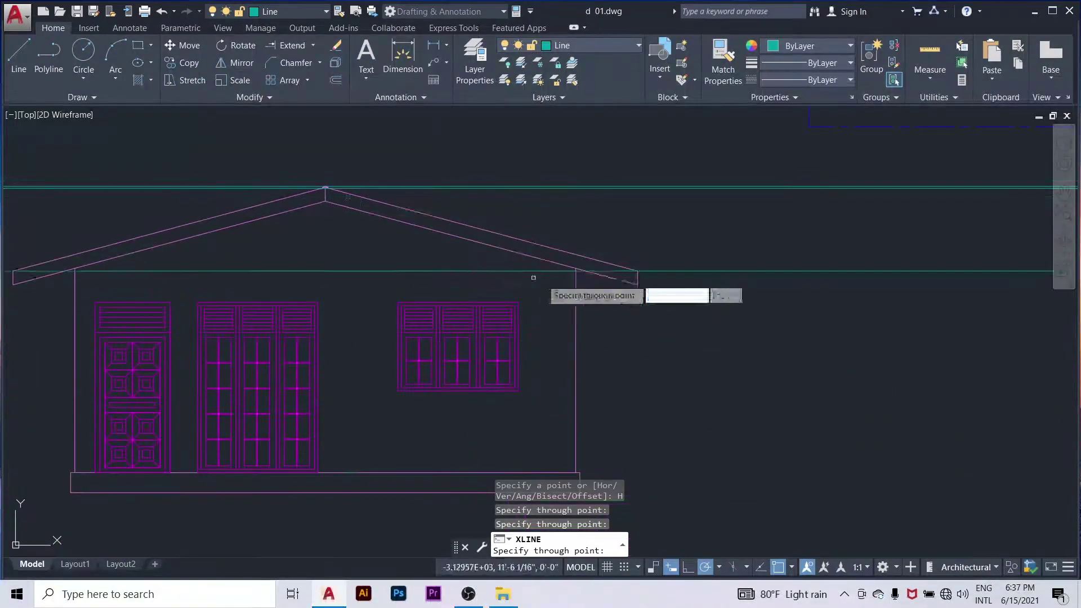
pyautogui.scroll(5, 642, 279)
pyautogui.scroll(5, 632, 272)
pyautogui.click(611, 267)
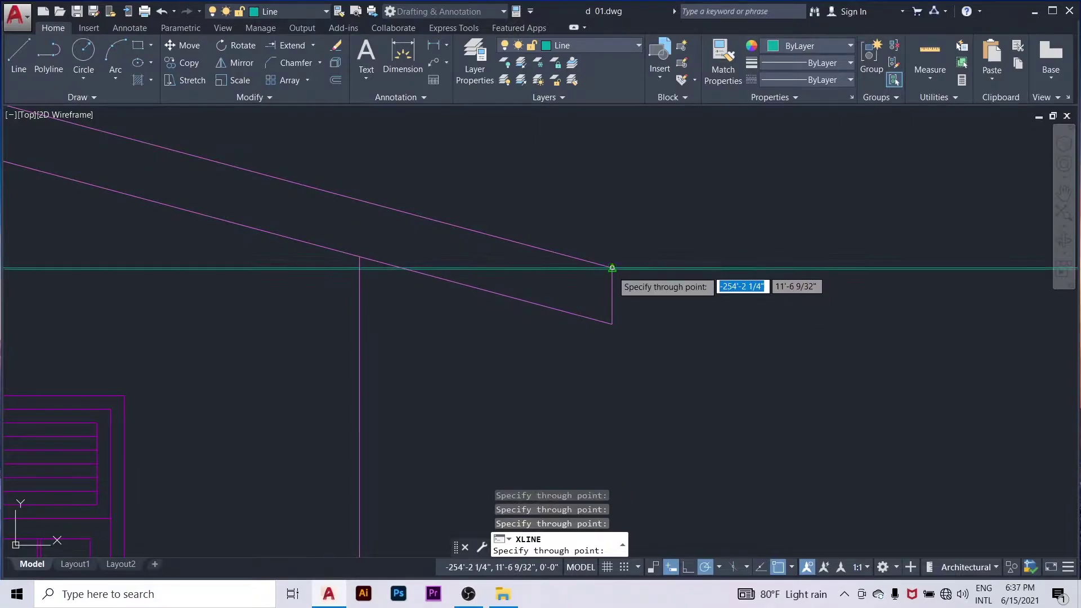
pyautogui.click(612, 323)
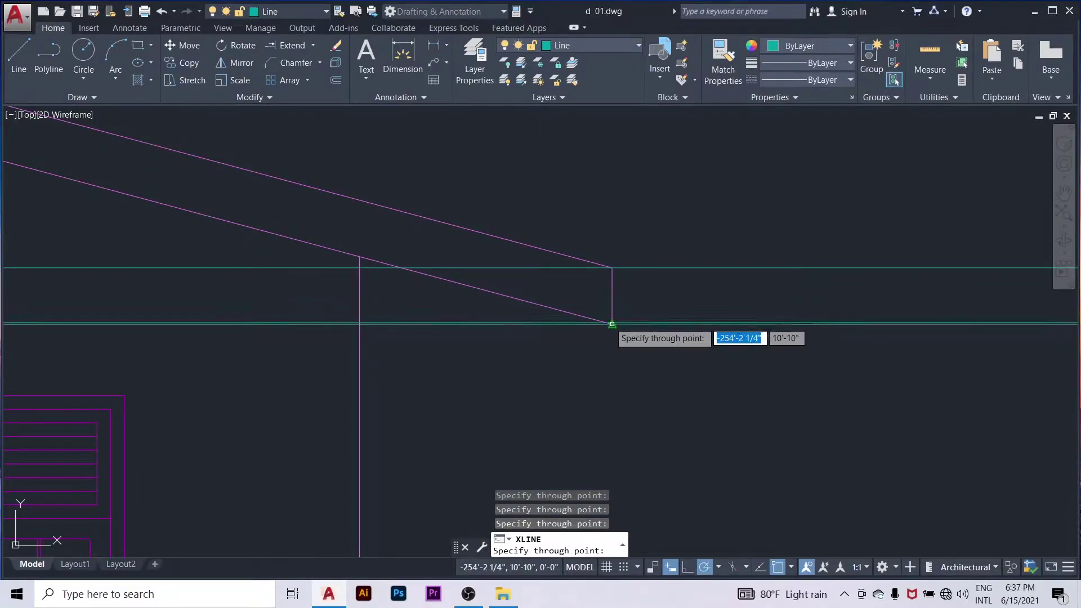
# Step: Add horizontal construction lines at the plinth's top and bottom corners
pyautogui.scroll(-5, 535, 248)
pyautogui.scroll(5, 511, 391)
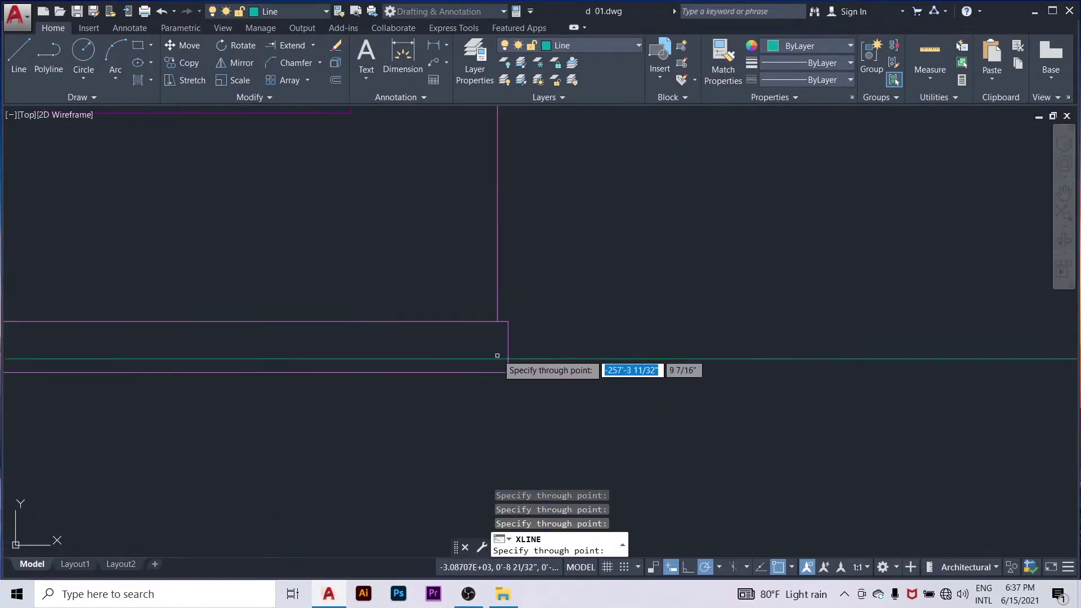
pyautogui.click(508, 321)
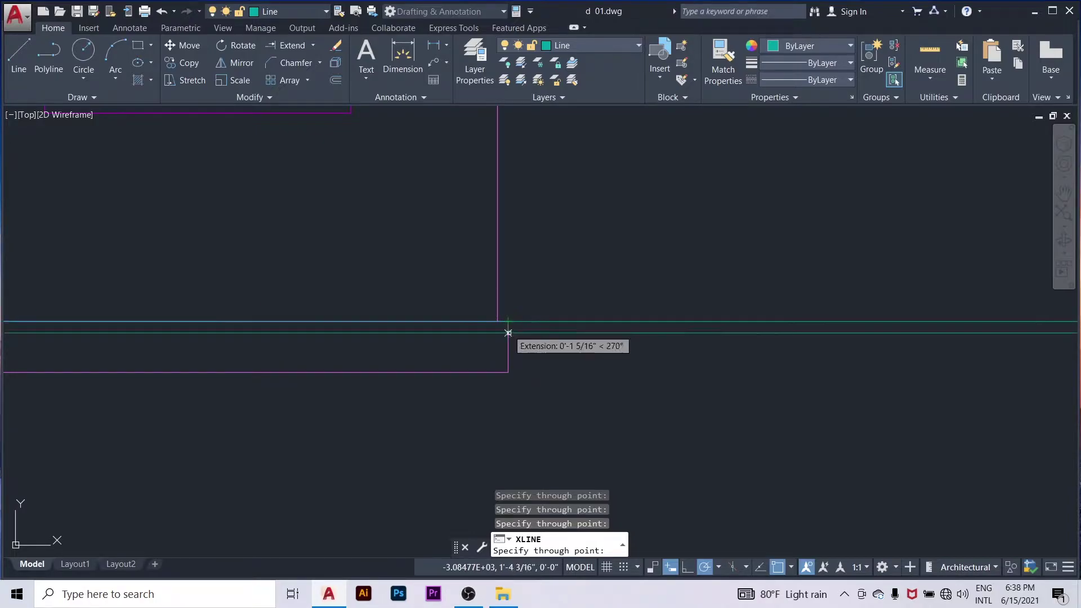
pyautogui.scroll(-3, 508, 373)
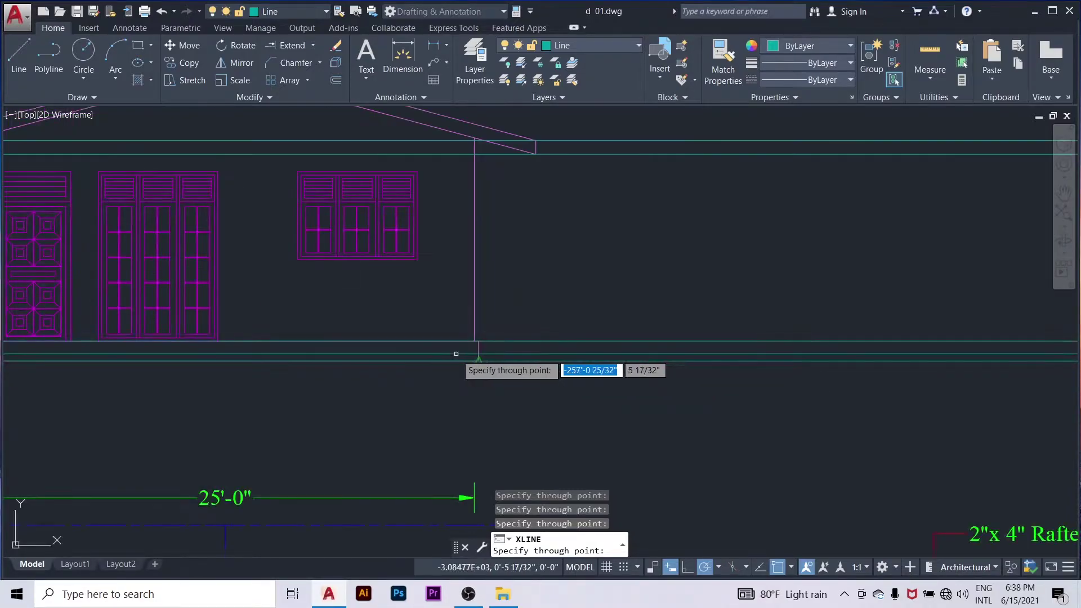
pyautogui.scroll(-2, 457, 355)
pyautogui.click(456, 355)
pyautogui.press('Return')
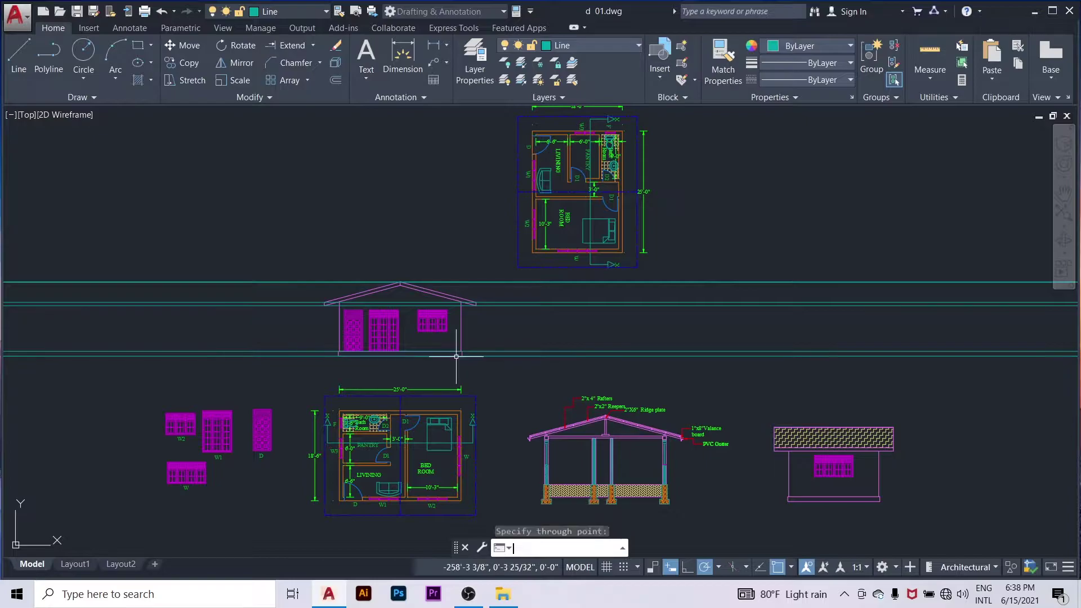
pyautogui.scroll(2, 656, 335)
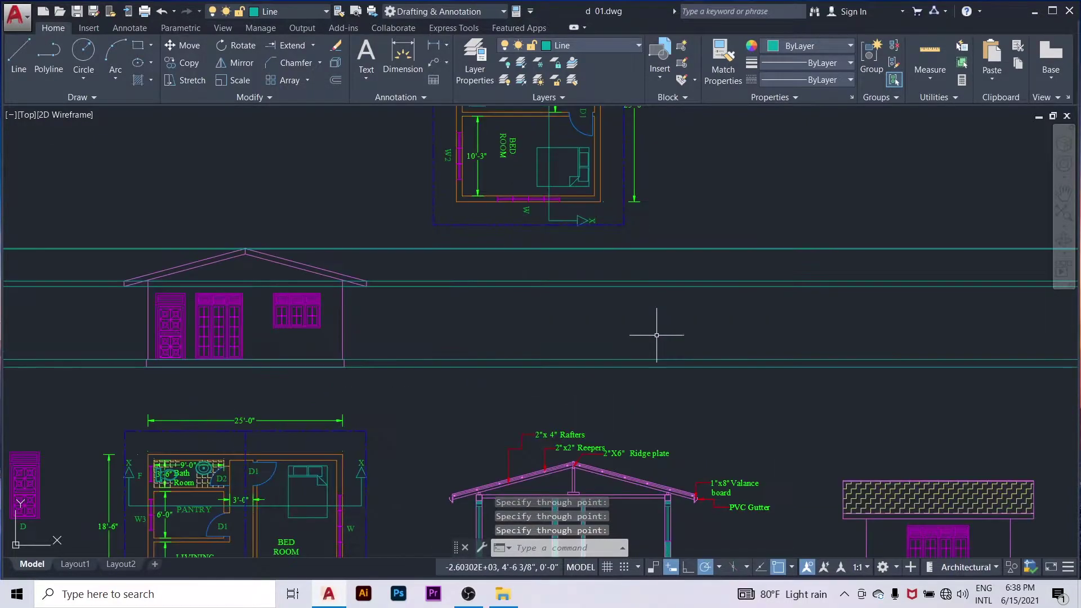
pyautogui.scroll(-2, 619, 311)
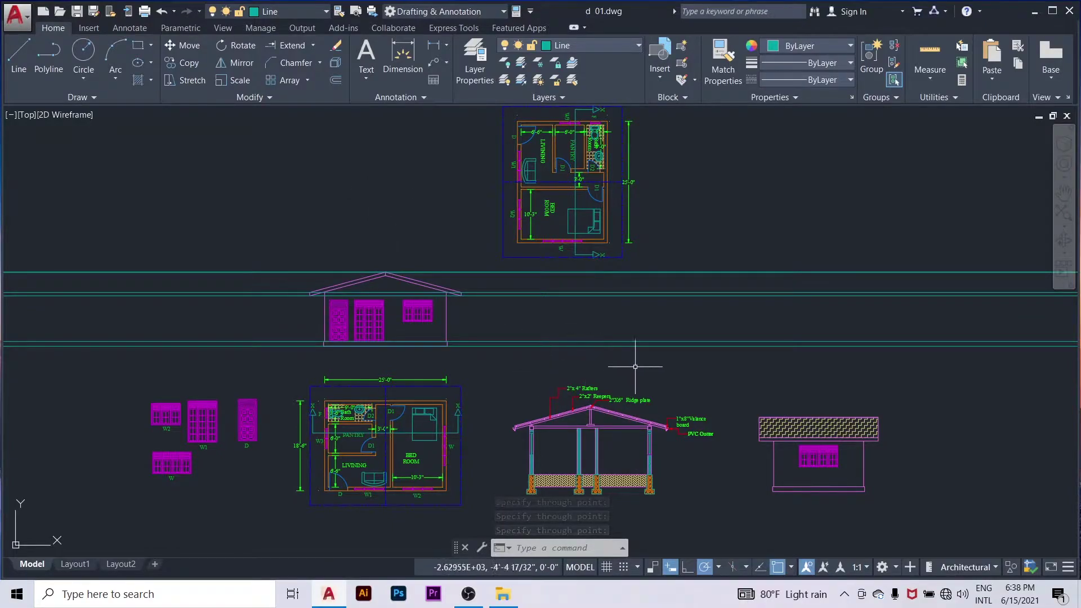
# Step: Draw vertical XLINE construction lines through the upper plan's lower-left and lower-right wall corners
pyautogui.rightClick(322, 153)
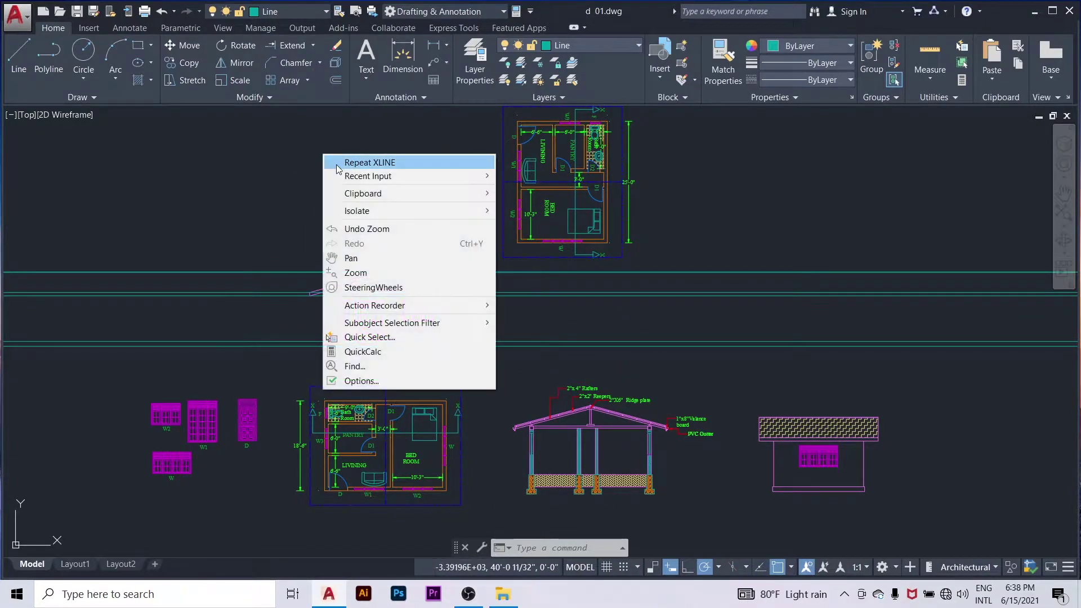
pyautogui.click(340, 162)
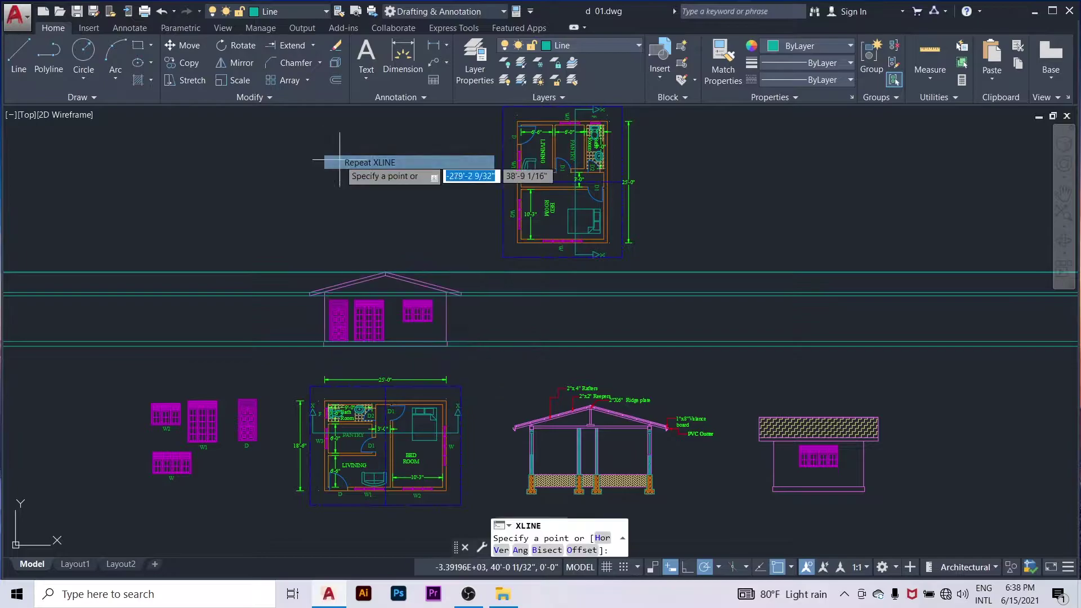
pyautogui.rightClick(439, 177)
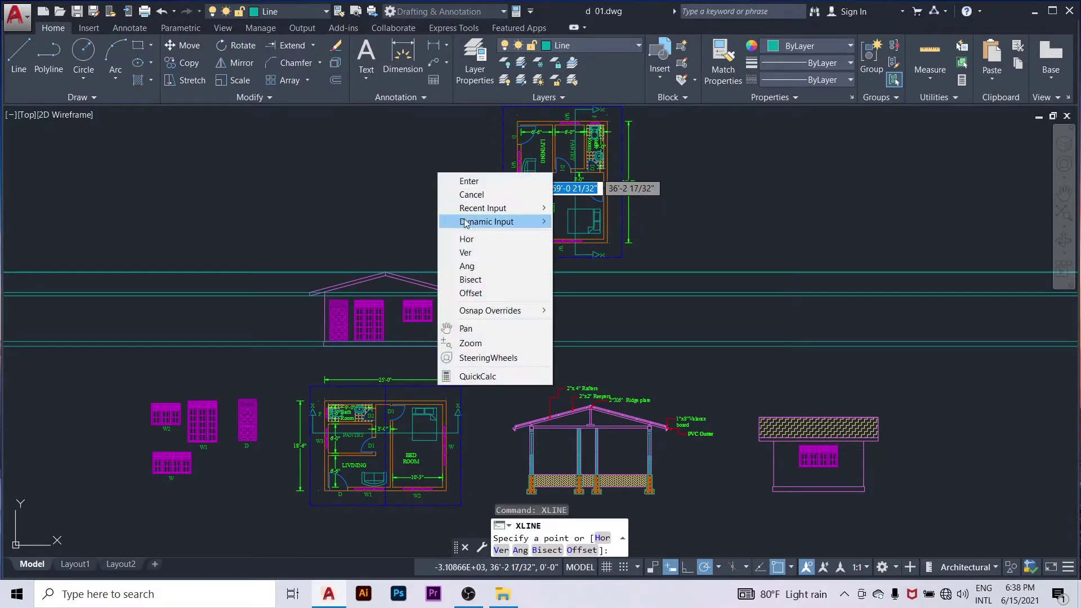
pyautogui.click(467, 252)
pyautogui.scroll(4, 518, 273)
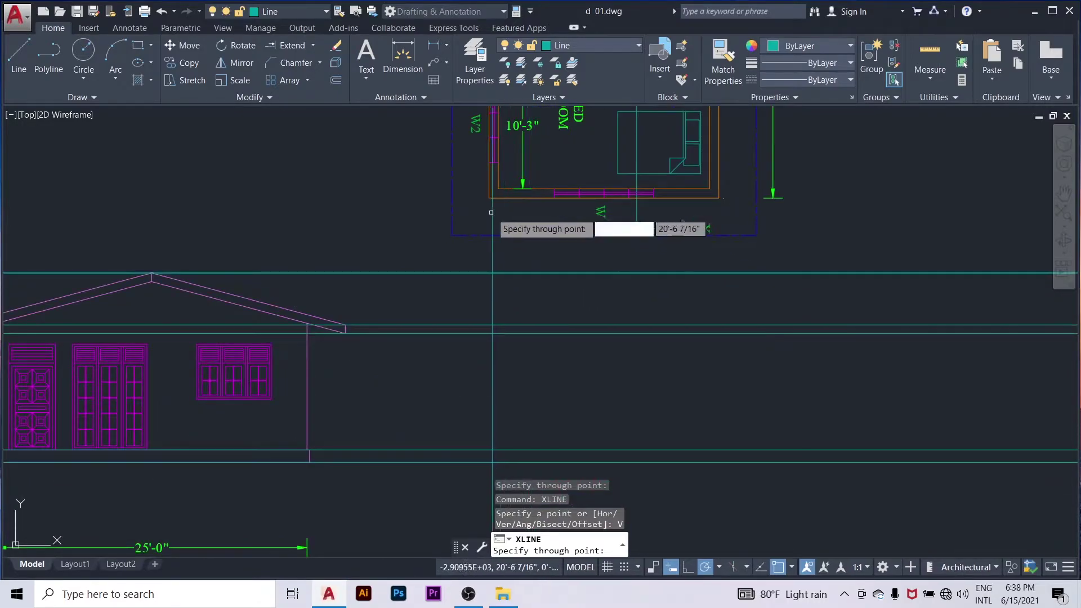
pyautogui.scroll(3, 491, 213)
pyautogui.scroll(-3, 479, 259)
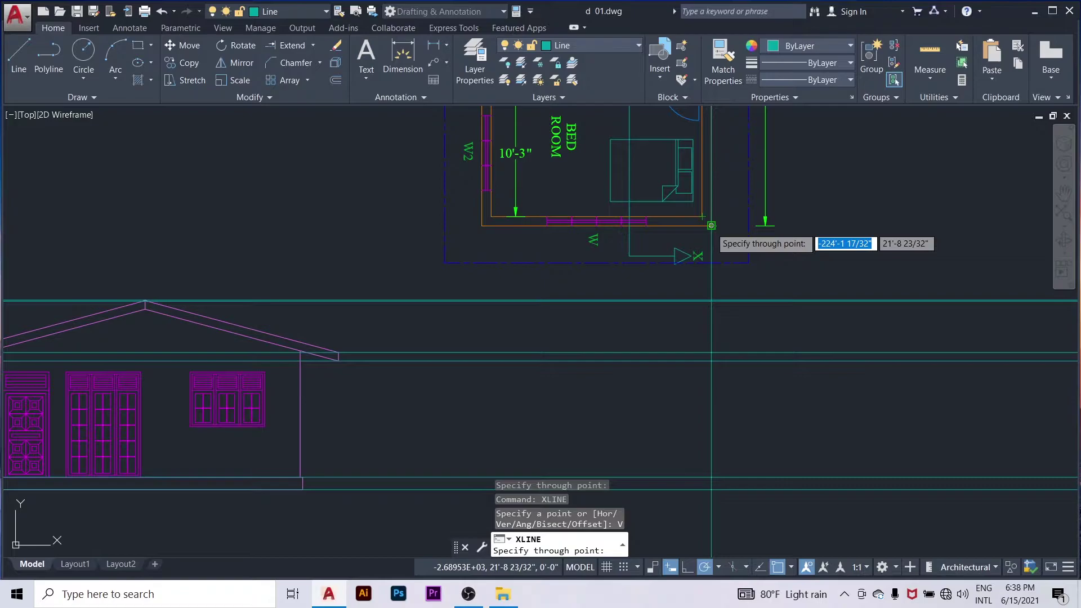
pyautogui.click(482, 225)
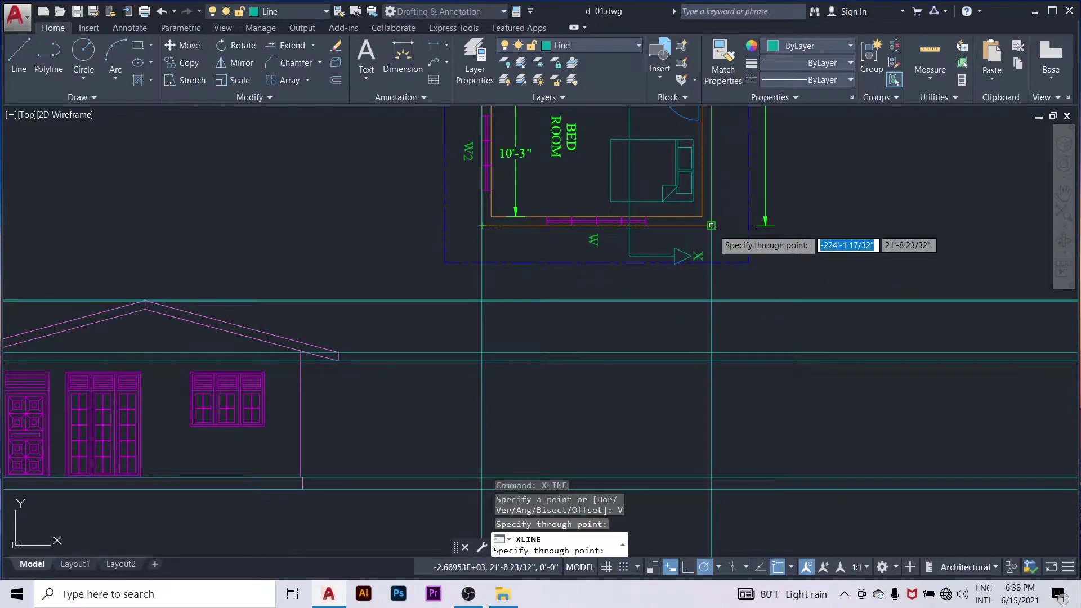
pyautogui.click(710, 225)
pyautogui.press('Return')
pyautogui.scroll(-4, 593, 284)
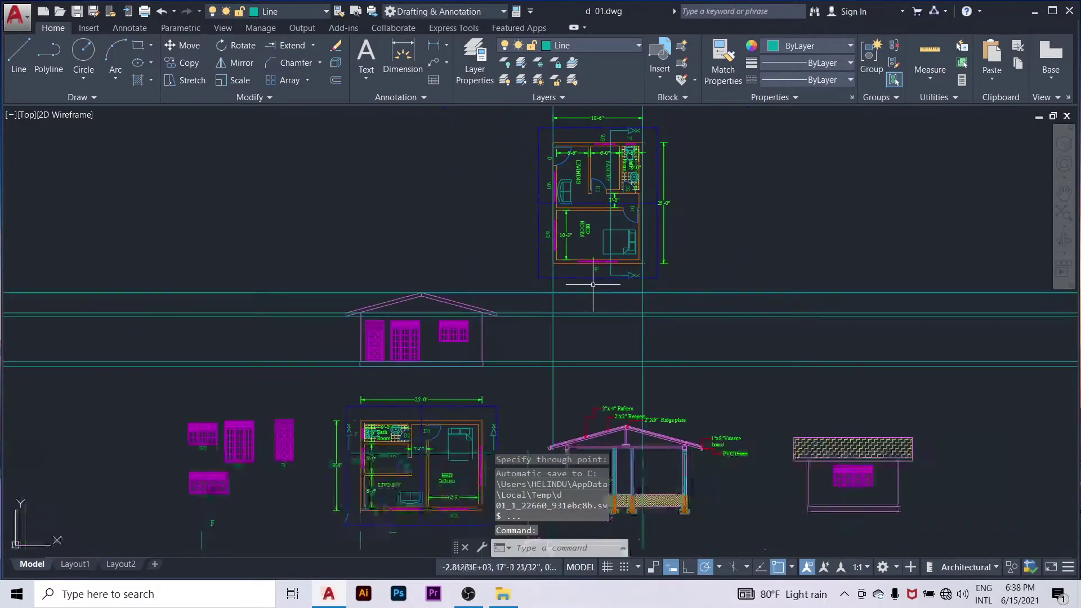
pyautogui.scroll(2, 731, 369)
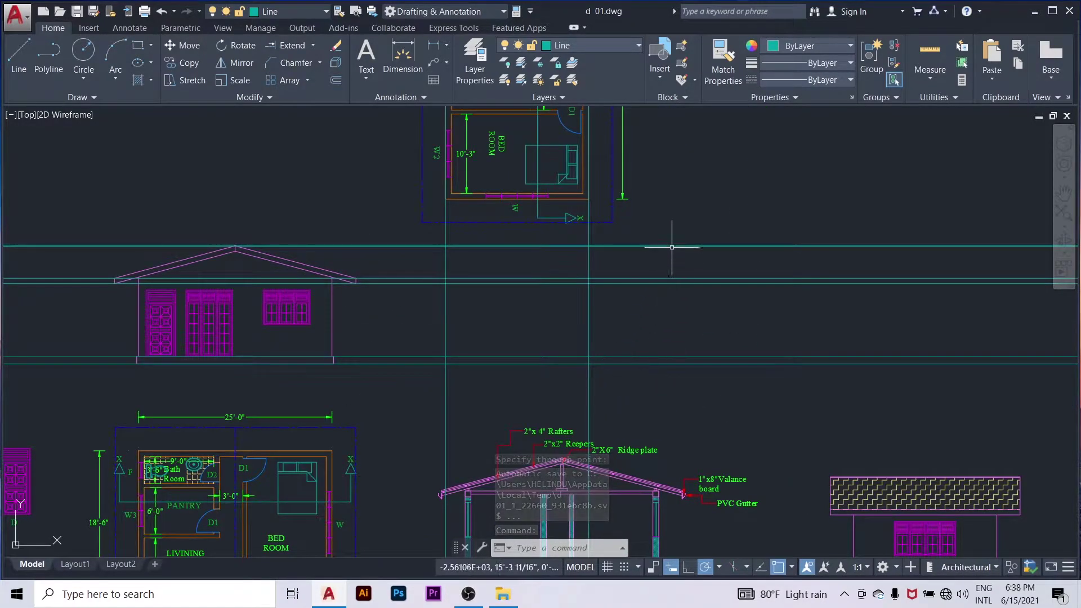
# Step: Trim the construction lines down to a rectangular side elevation wall outline
pyautogui.click(313, 49)
pyautogui.click(309, 64)
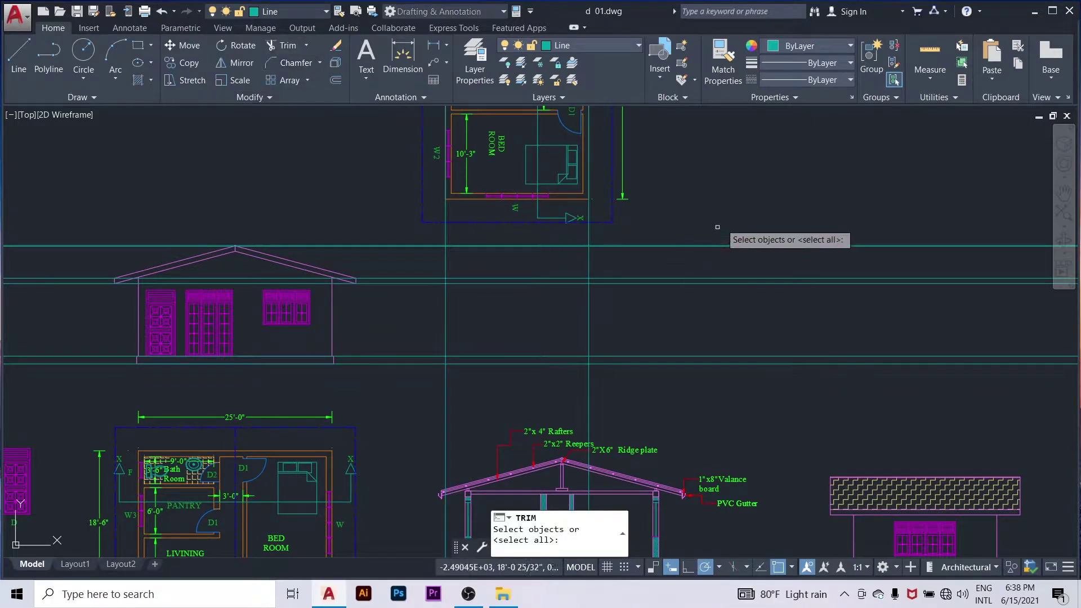
pyautogui.press('Return')
pyautogui.moveTo(774, 229); pyautogui.dragTo(715, 376)
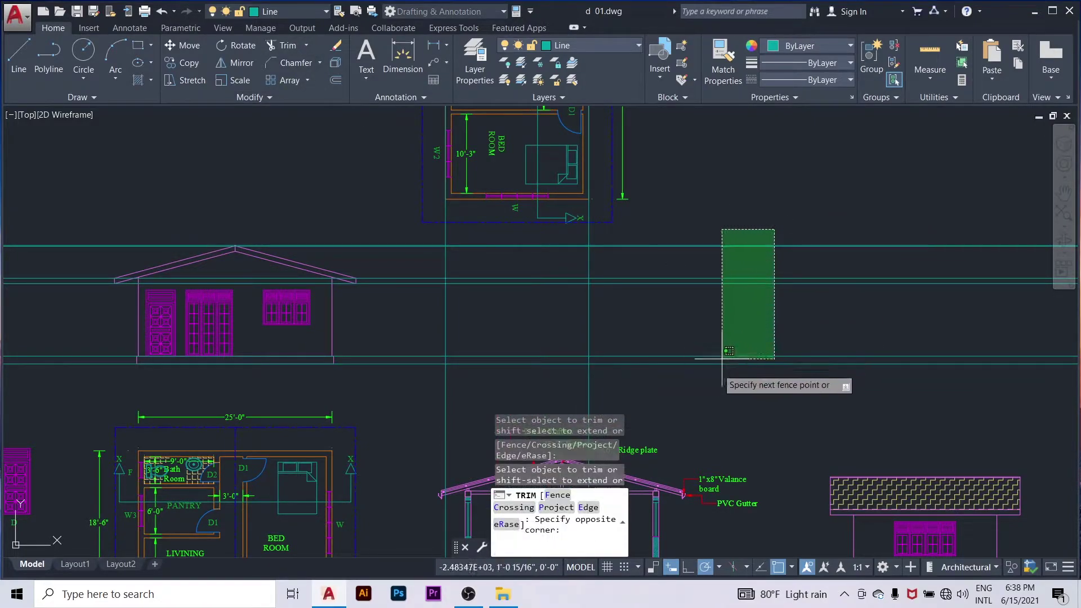
pyautogui.click(715, 376)
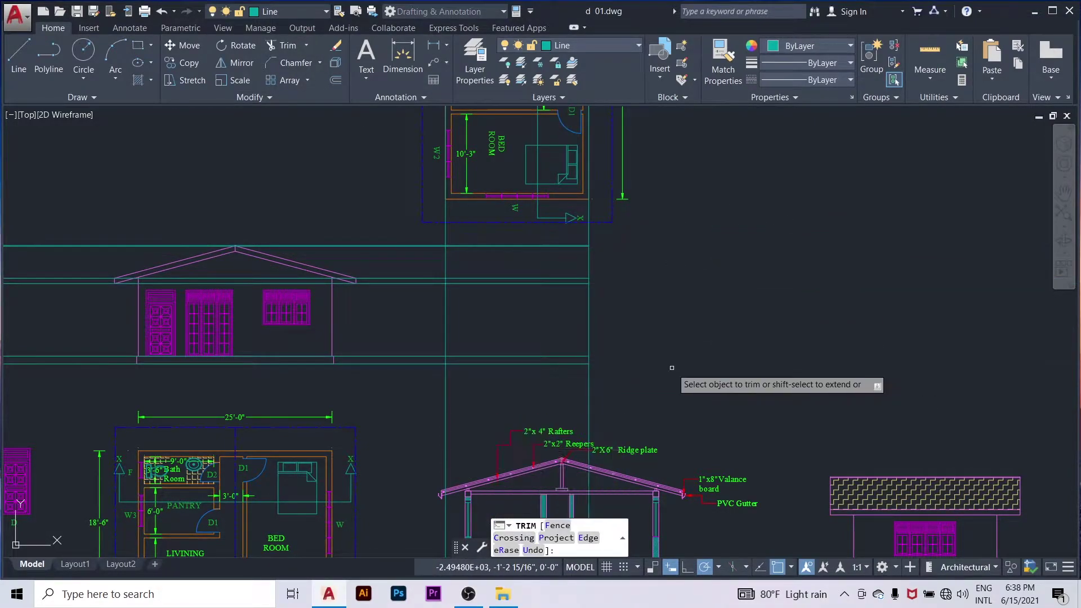
pyautogui.click(594, 233)
pyautogui.moveTo(560, 232)
pyautogui.mouseDown()
pyautogui.moveTo(439, 239)
pyautogui.moveTo(387, 390)
pyautogui.mouseUp()
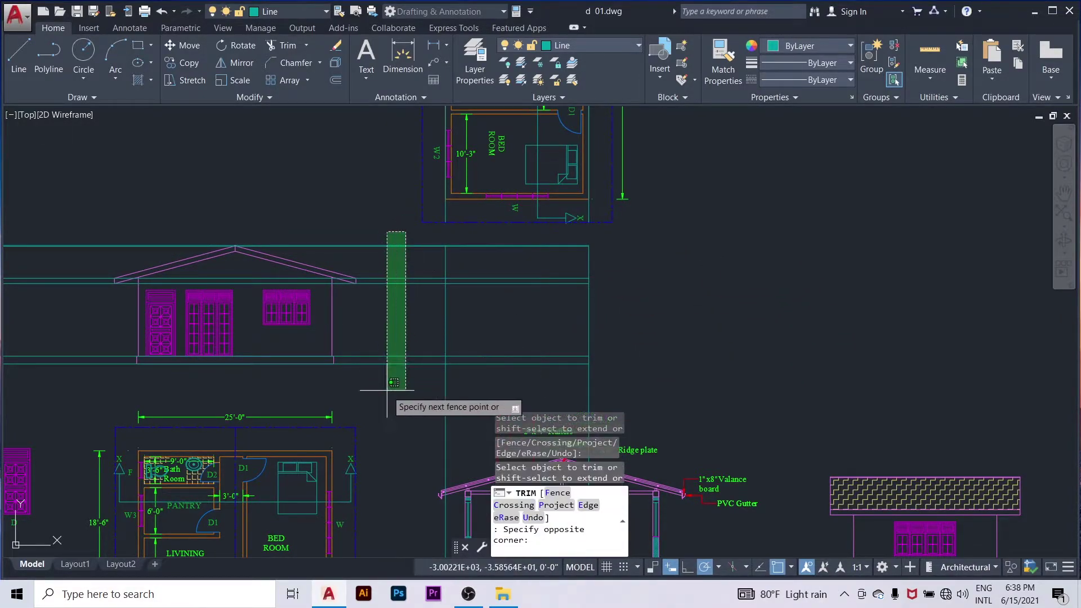
pyautogui.scroll(-2, 419, 270)
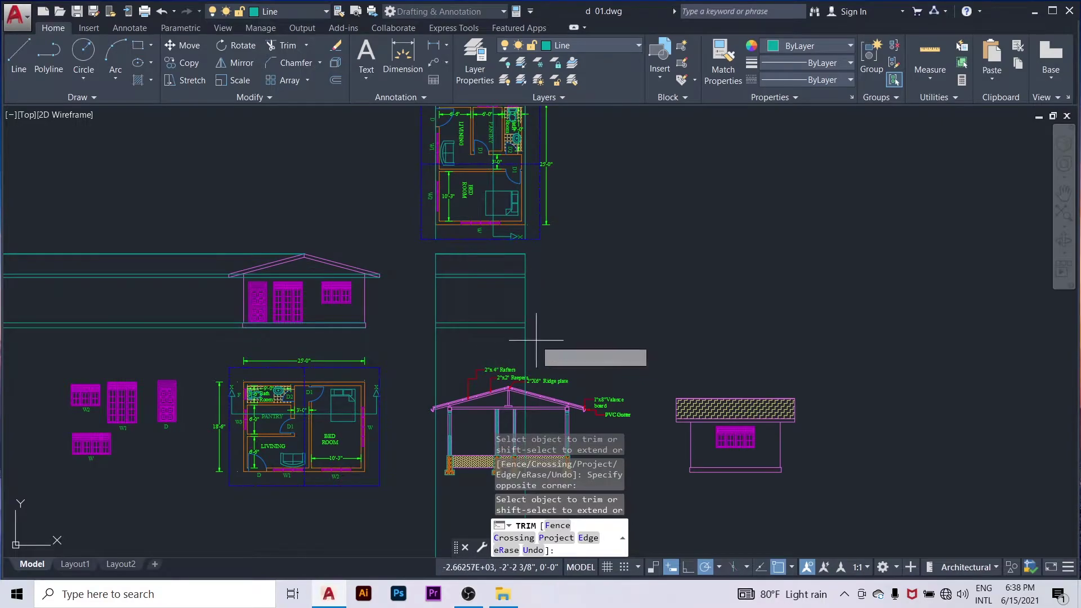
pyautogui.moveTo(536, 344); pyautogui.dragTo(417, 342)
pyautogui.rightClick(613, 252)
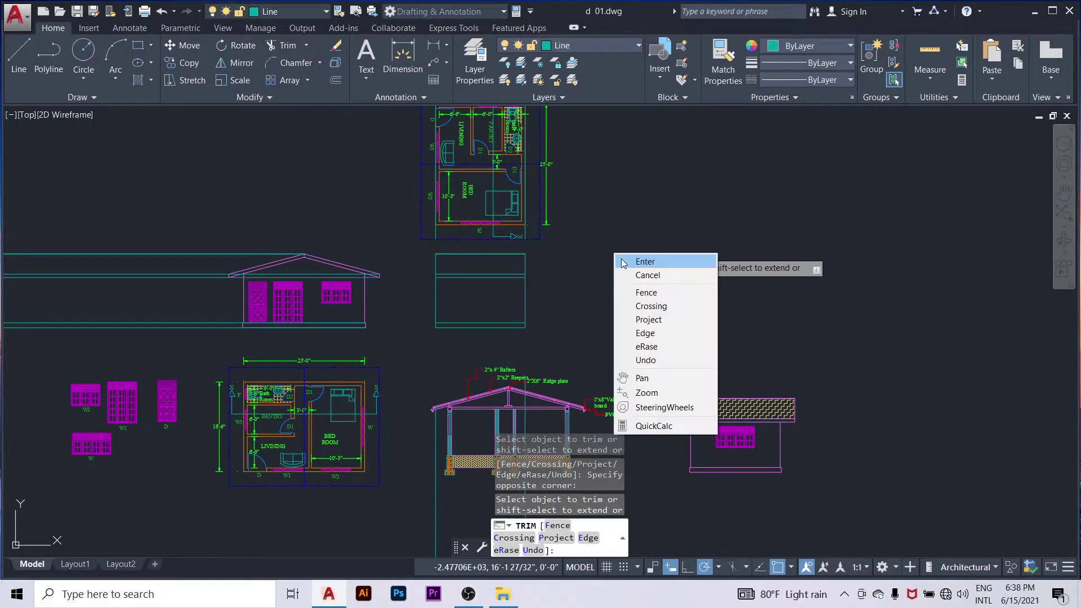
pyautogui.click(624, 260)
pyautogui.scroll(-6, 422, 274)
# Step: Erase the leftover long construction lines around the plan and elevations
pyautogui.click(290, 246)
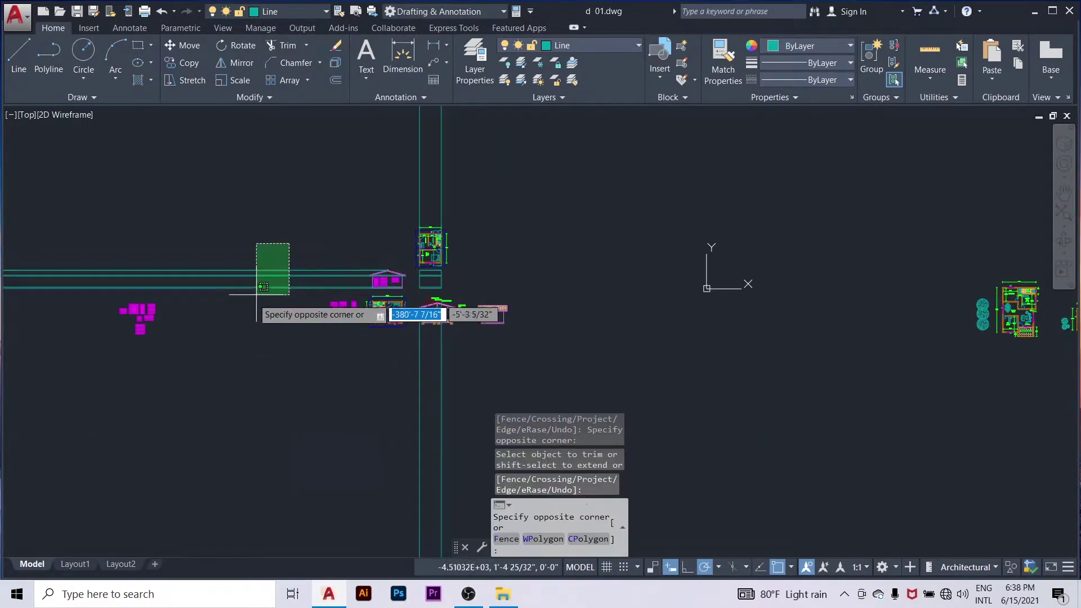
pyautogui.click(257, 298)
pyautogui.click(463, 159)
pyautogui.click(395, 187)
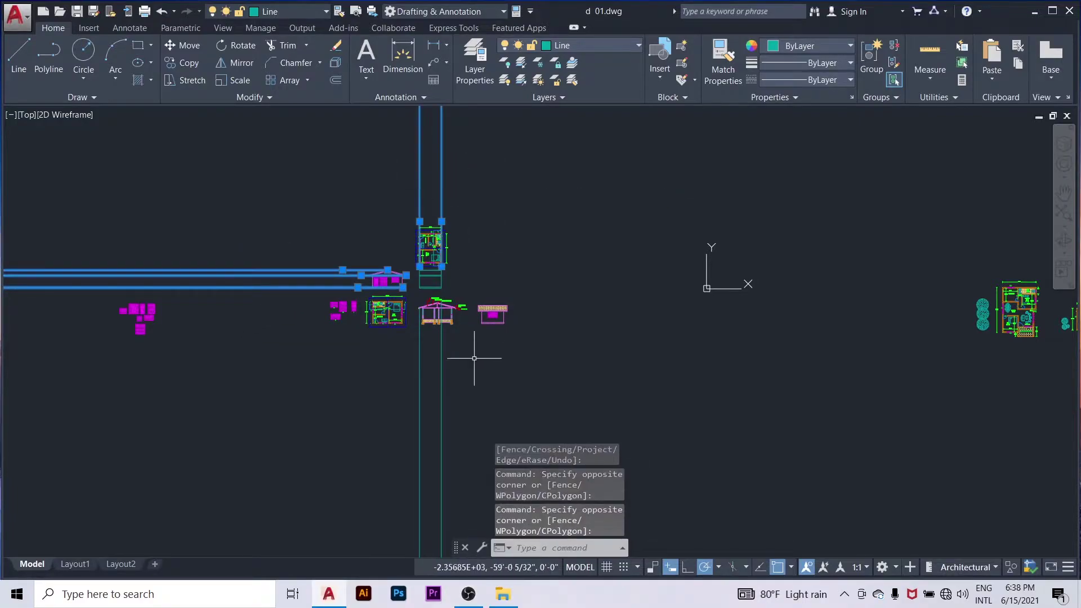
pyautogui.click(473, 361)
pyautogui.click(435, 394)
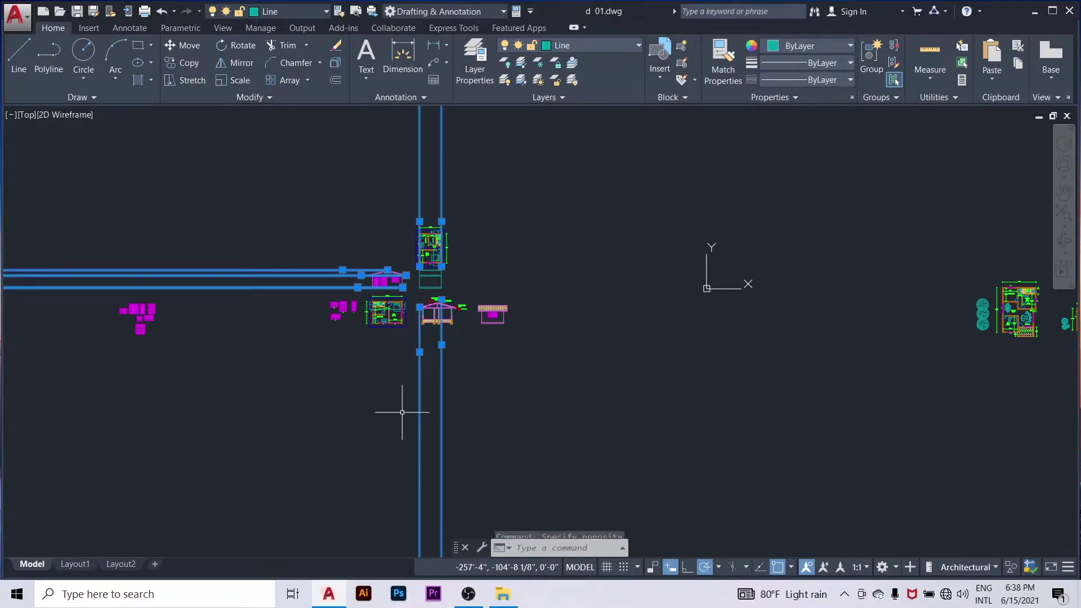
pyautogui.click(336, 45)
pyautogui.scroll(5, 431, 248)
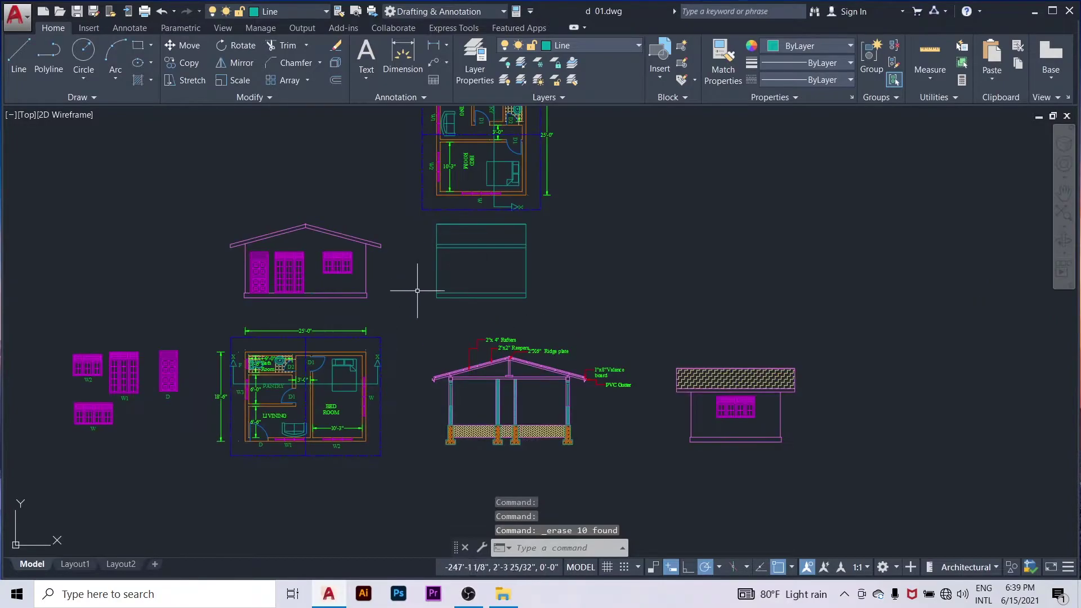
pyautogui.scroll(3, 417, 270)
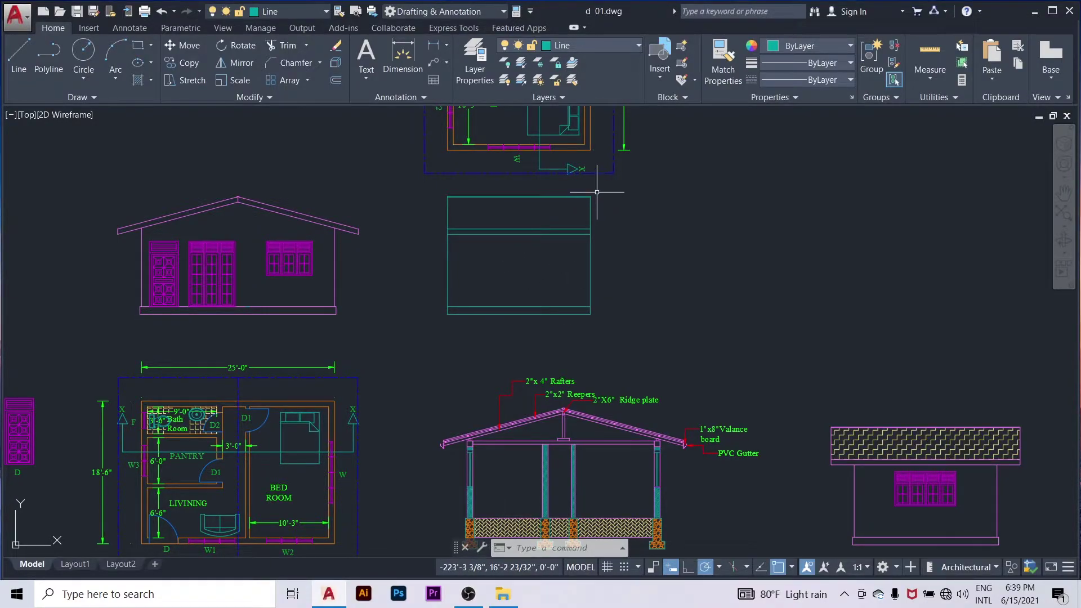
# Step: Move the side elevation's rectangular frame lines onto the elevation layer
pyautogui.click(597, 192)
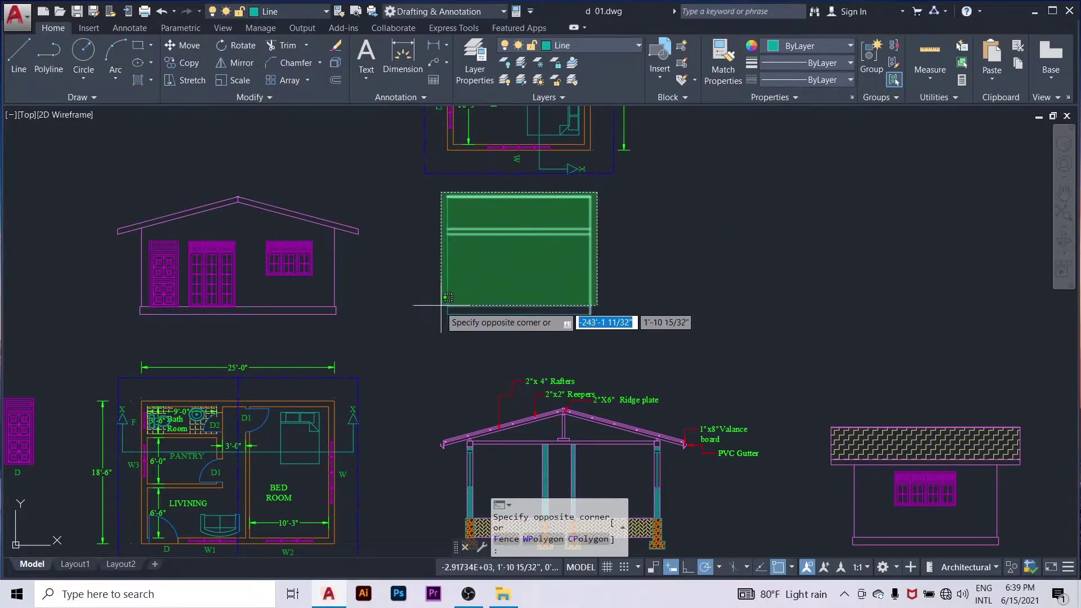
pyautogui.click(414, 338)
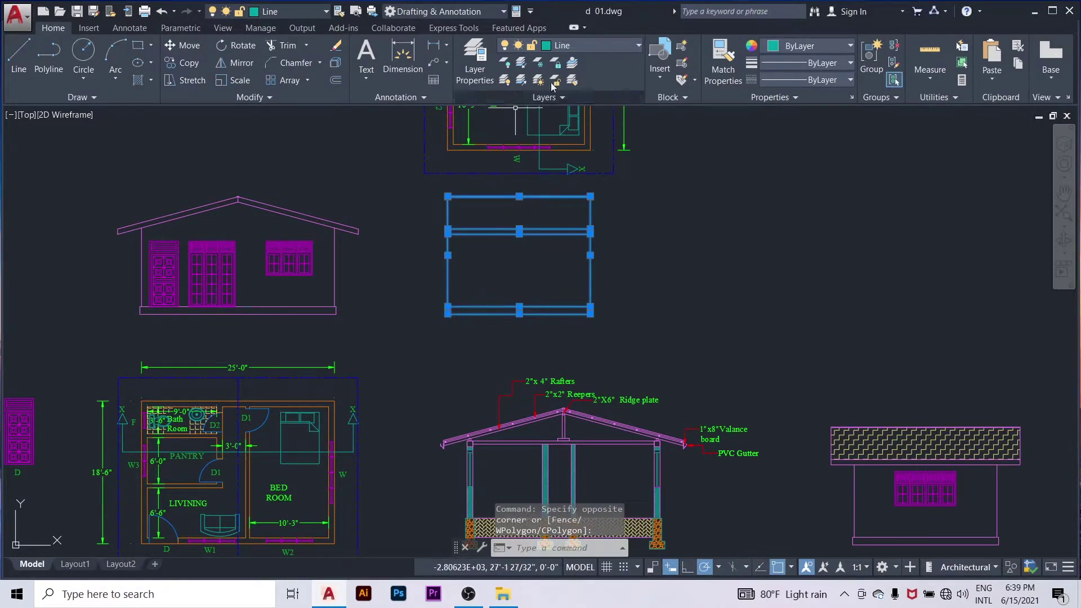
pyautogui.click(590, 47)
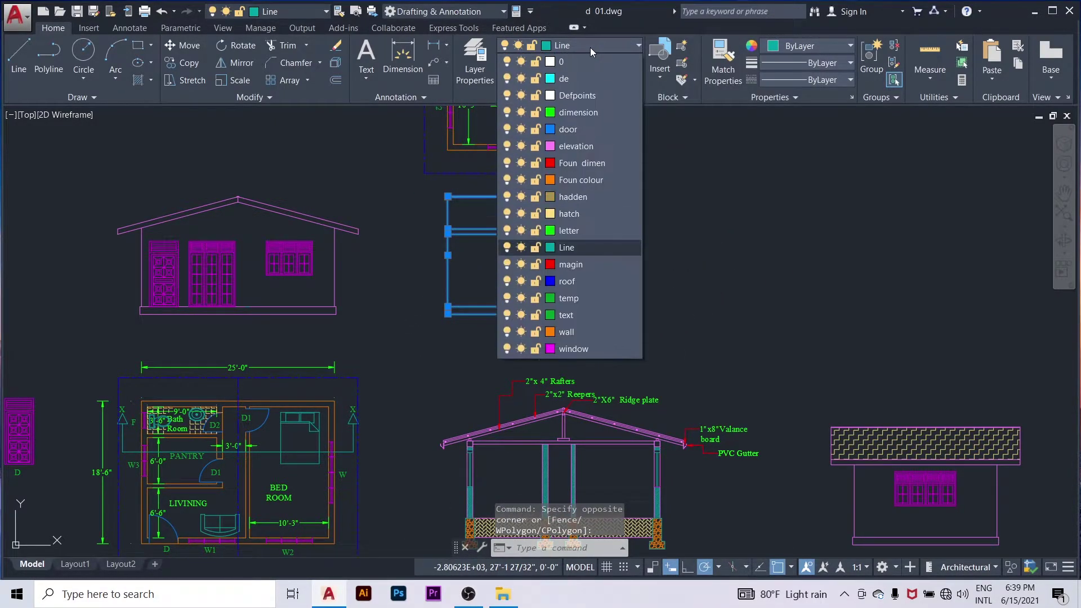
pyautogui.click(603, 147)
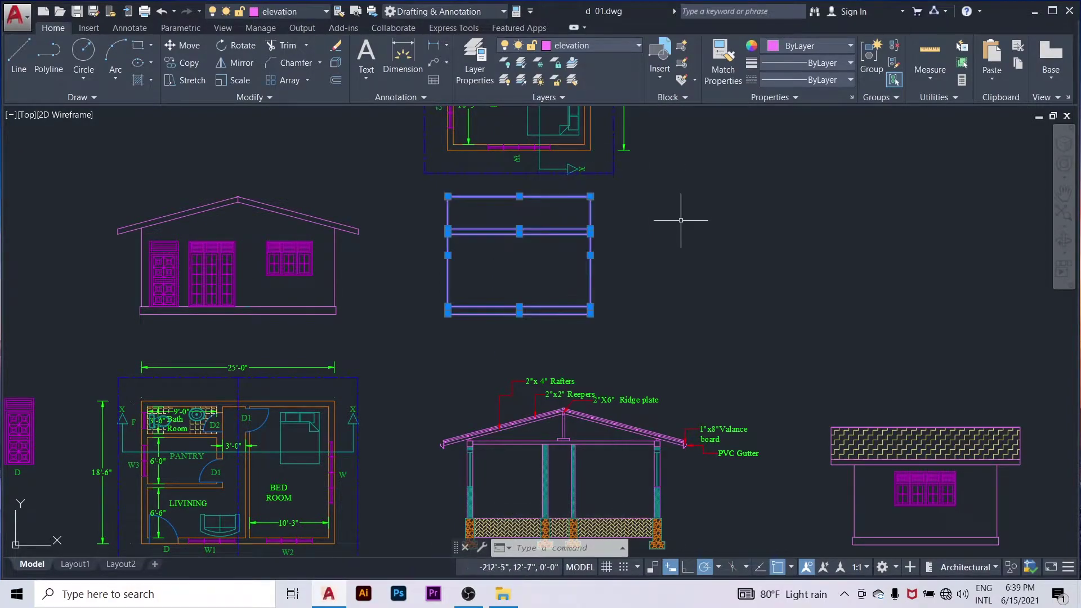
pyautogui.press('Escape')
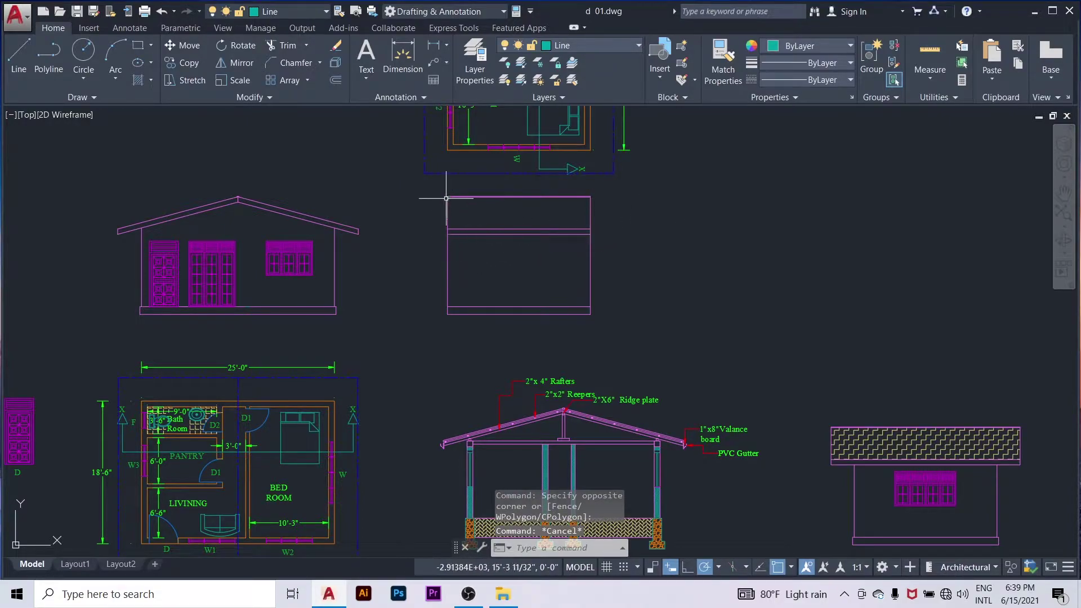
pyautogui.scroll(2, 445, 198)
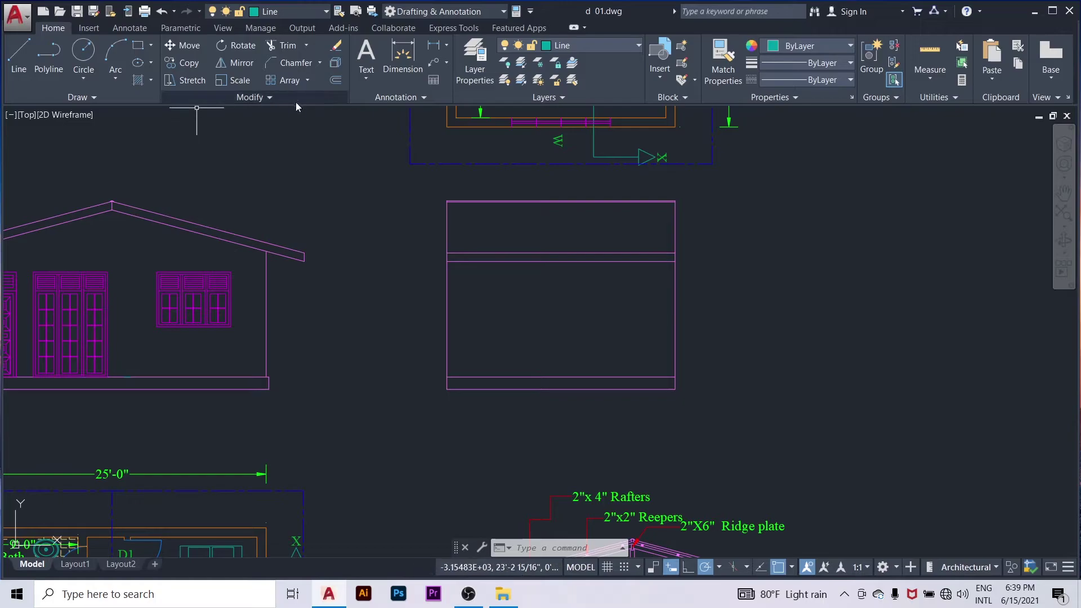
# Step: Offset the side elevation's left and right wall edges 3' outward
pyautogui.click(336, 80)
pyautogui.write("3'")
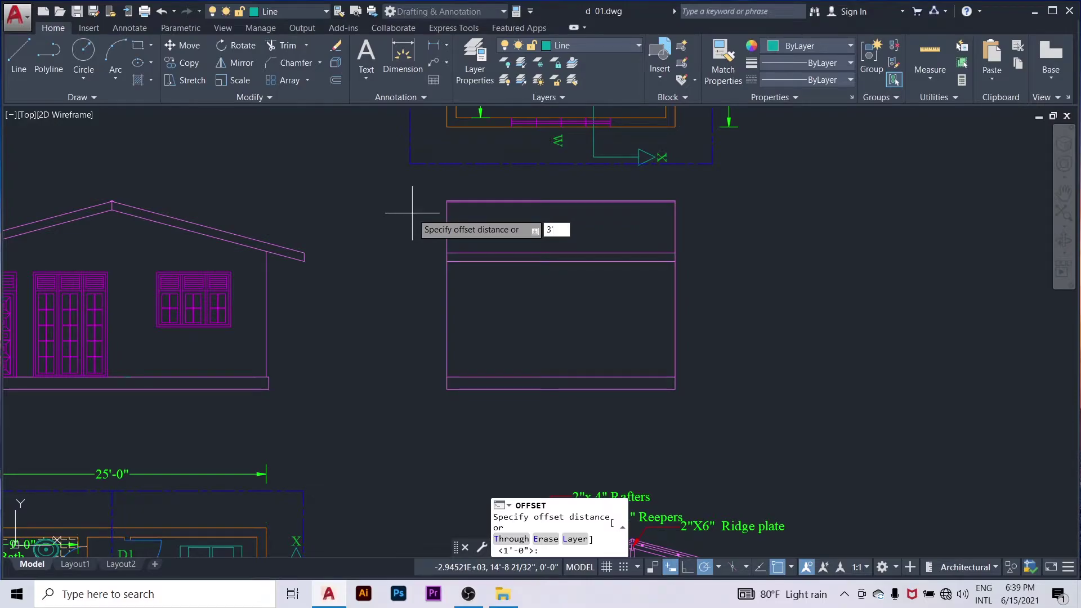
pyautogui.press('Return')
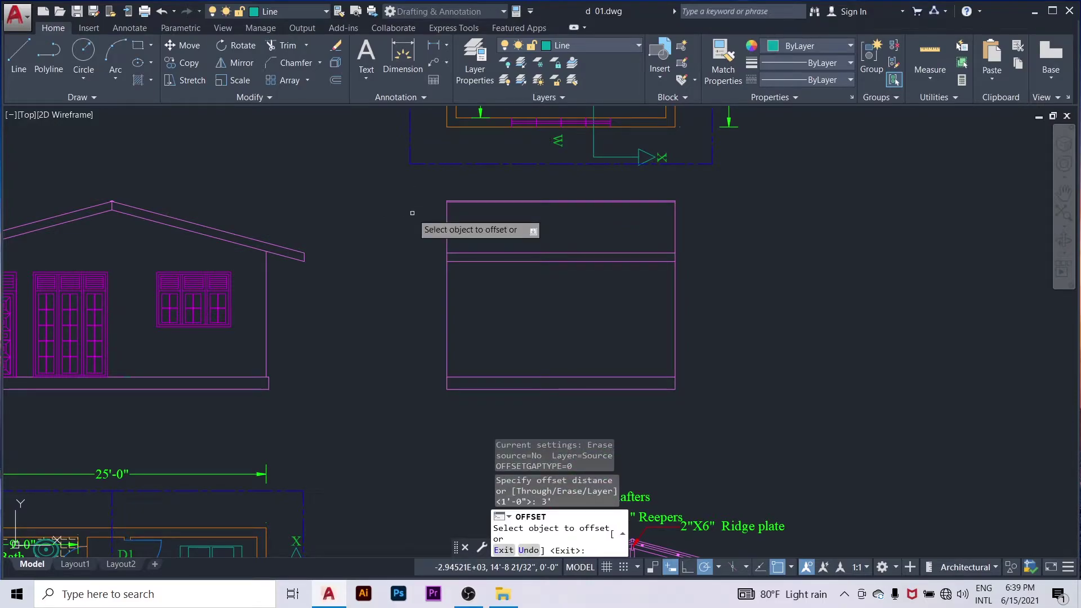
pyautogui.click(446, 214)
pyautogui.click(374, 241)
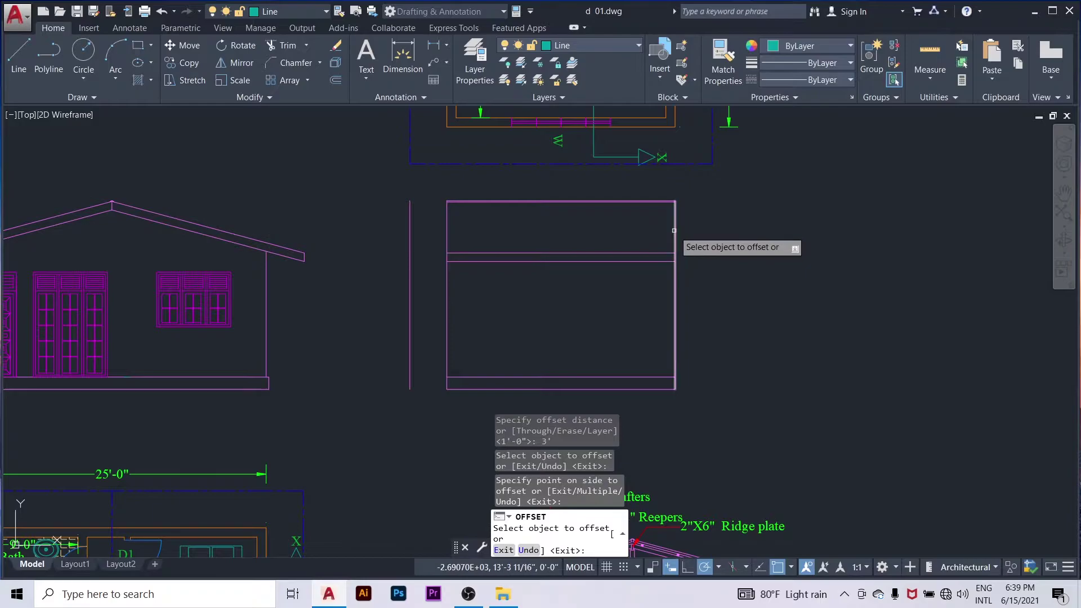
pyautogui.click(674, 231)
pyautogui.click(779, 242)
pyautogui.rightClick(796, 251)
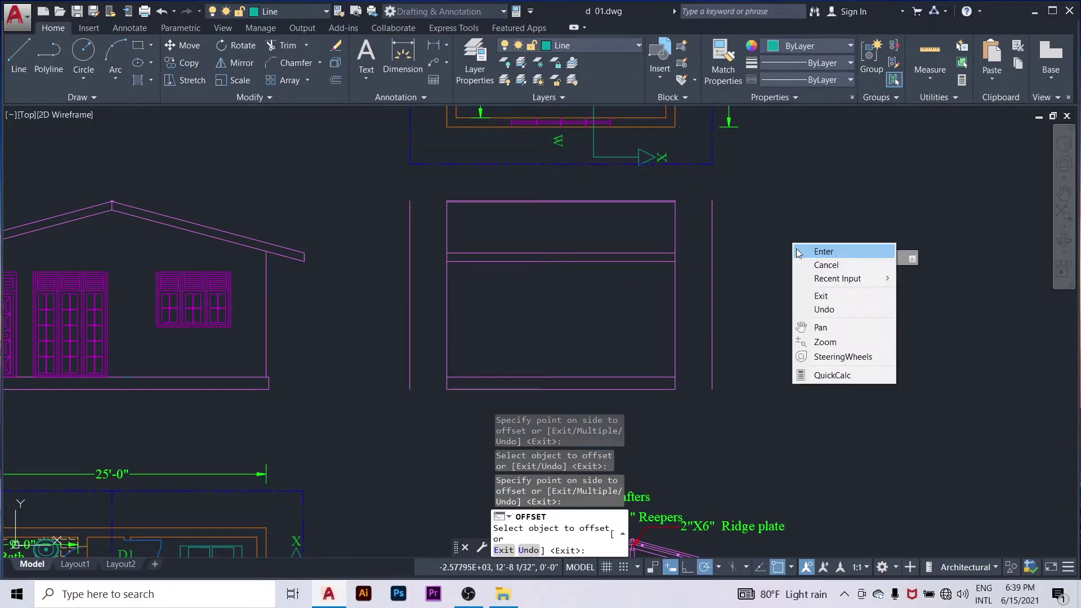
pyautogui.click(823, 251)
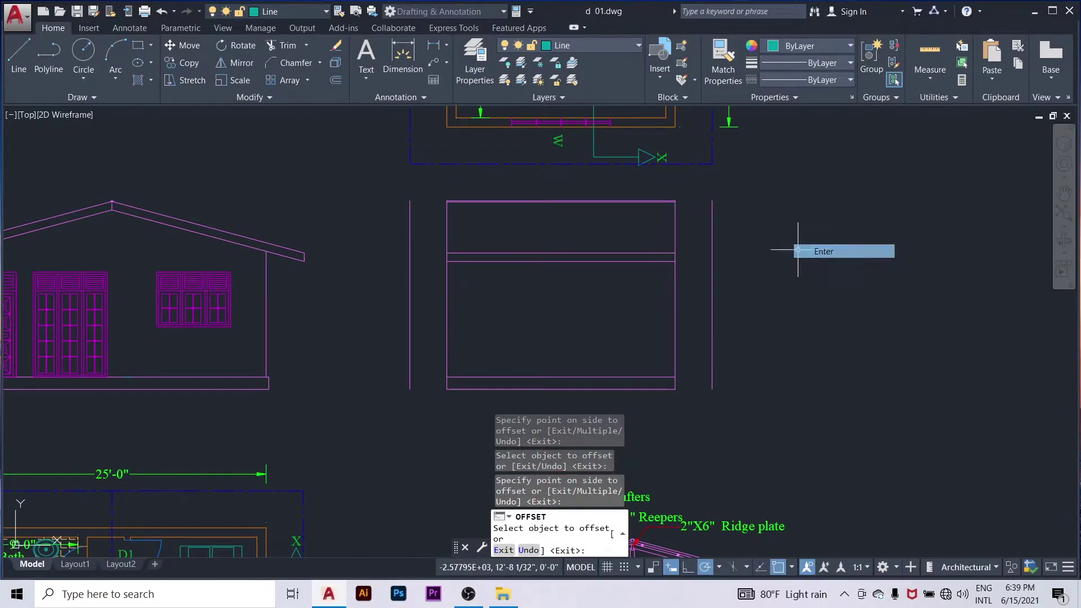
# Step: Lower the system speaker volume to 6
pyautogui.click(966, 594)
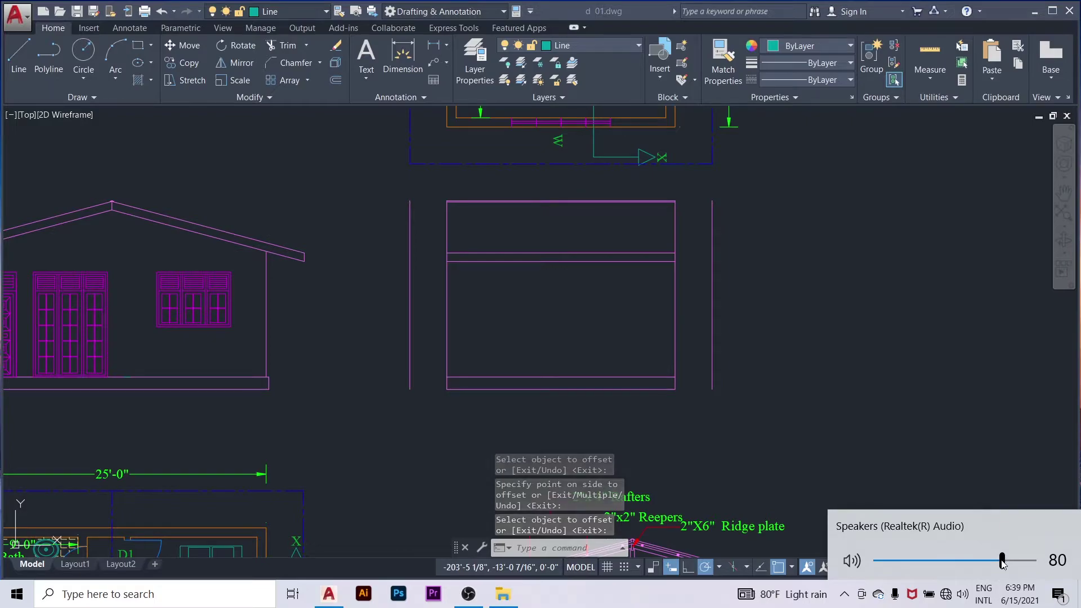
pyautogui.moveTo(1001, 562); pyautogui.dragTo(879, 571)
pyautogui.click(832, 475)
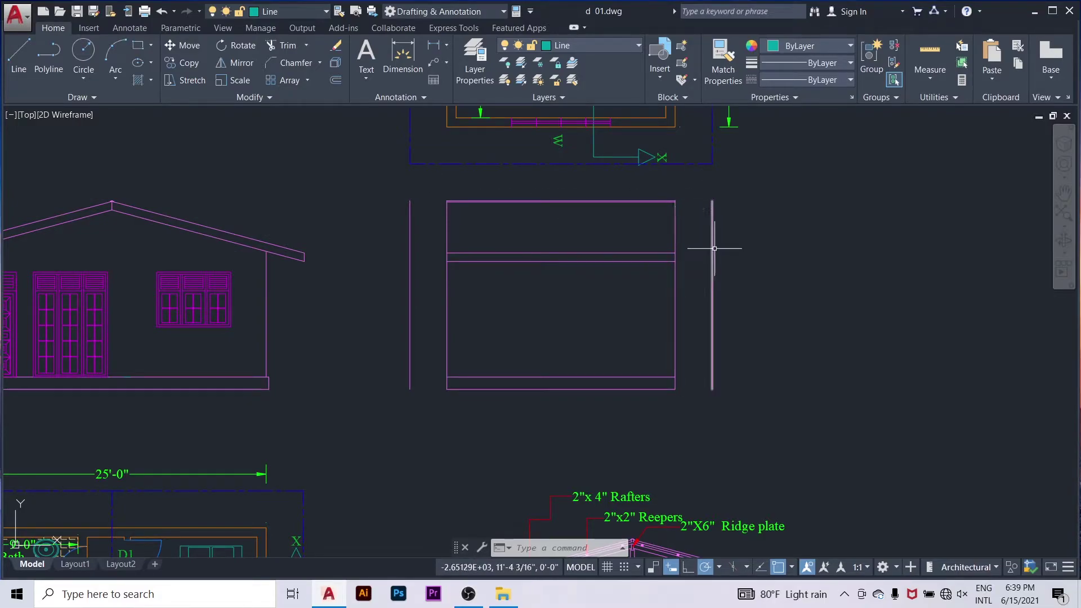
# Step: Extend the side elevation's top and eave lines on both sides to the 3' offset lines
pyautogui.click(306, 45)
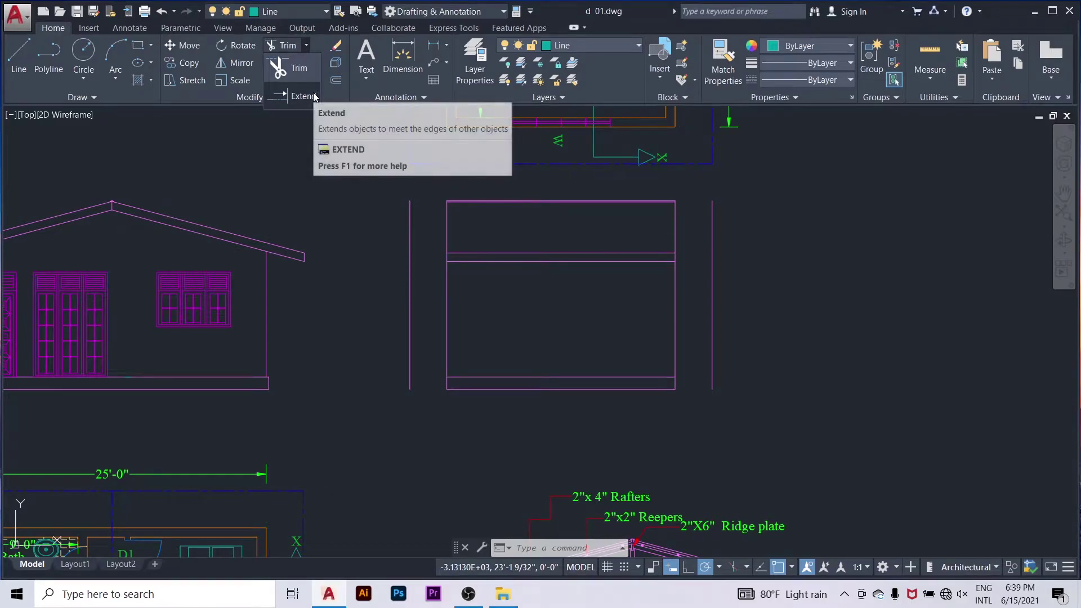
pyautogui.click(313, 95)
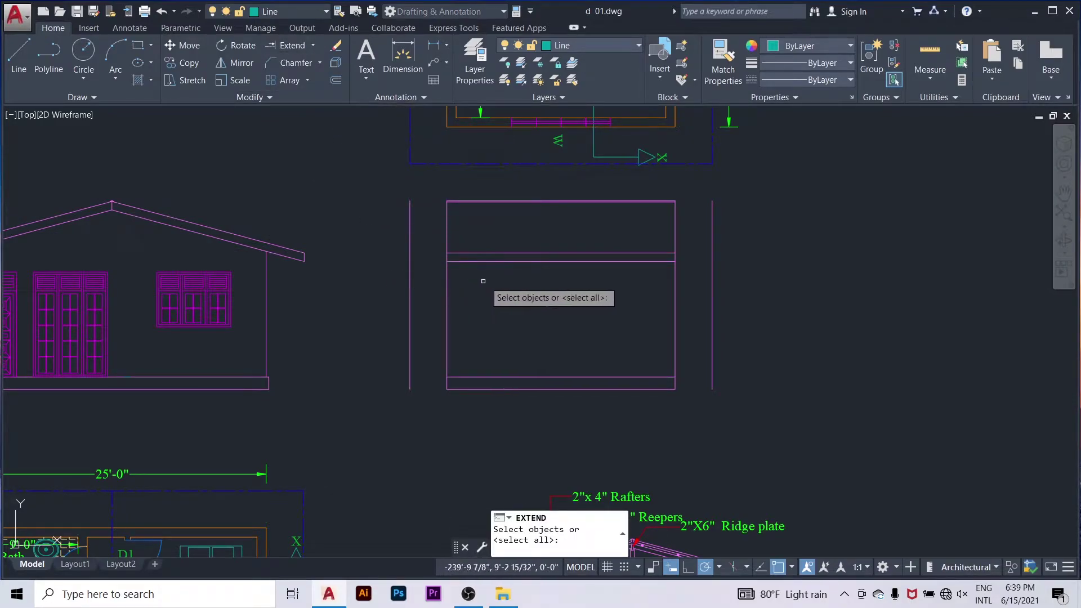
pyautogui.press('Return')
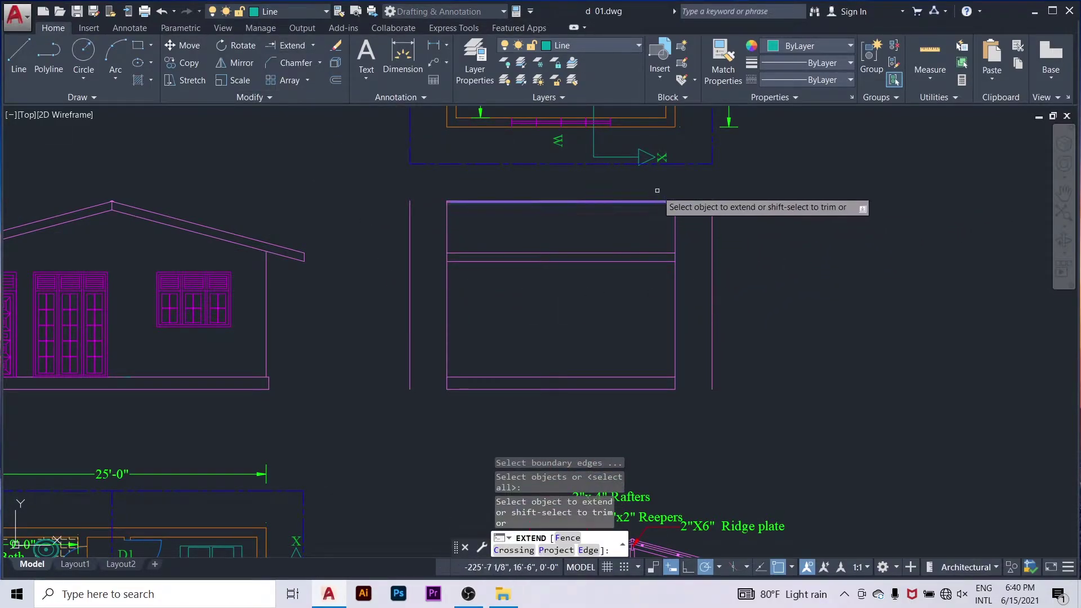
pyautogui.click(657, 189)
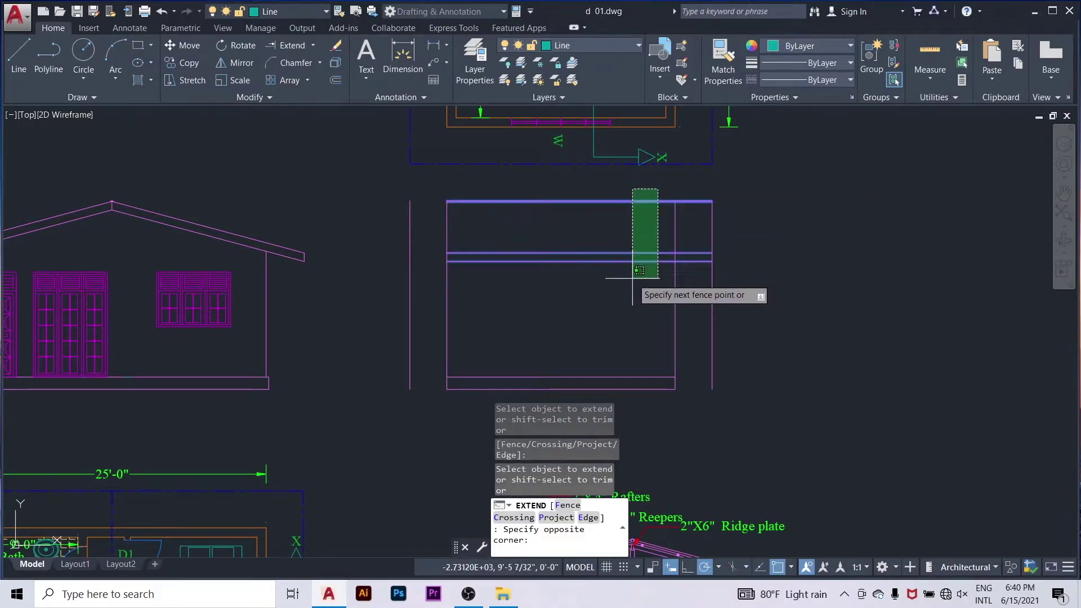
pyautogui.click(638, 273)
pyautogui.click(471, 185)
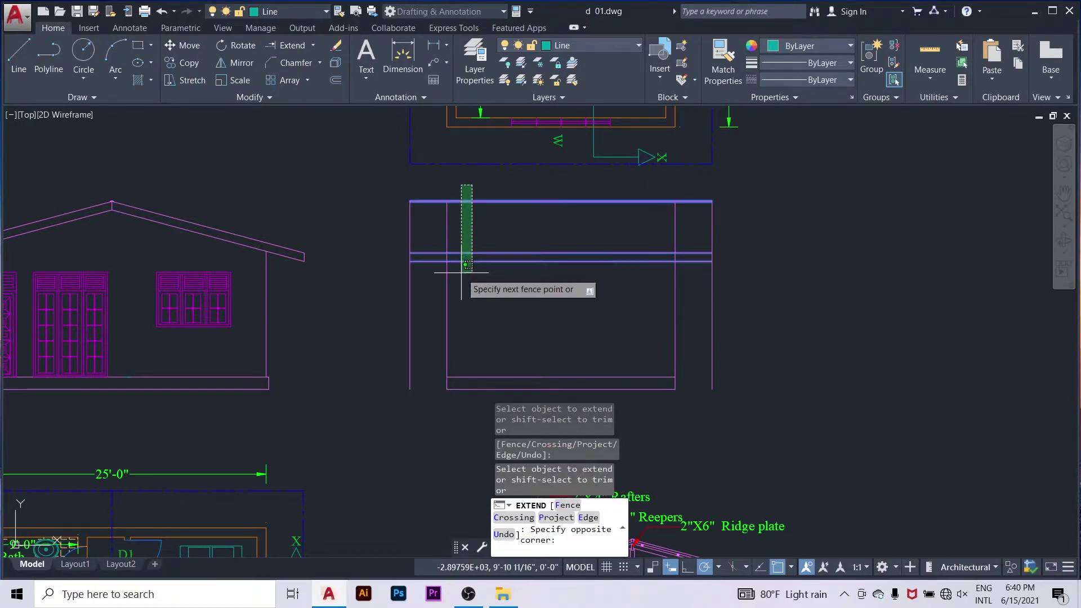
pyautogui.click(470, 263)
pyautogui.rightClick(793, 234)
pyautogui.click(810, 235)
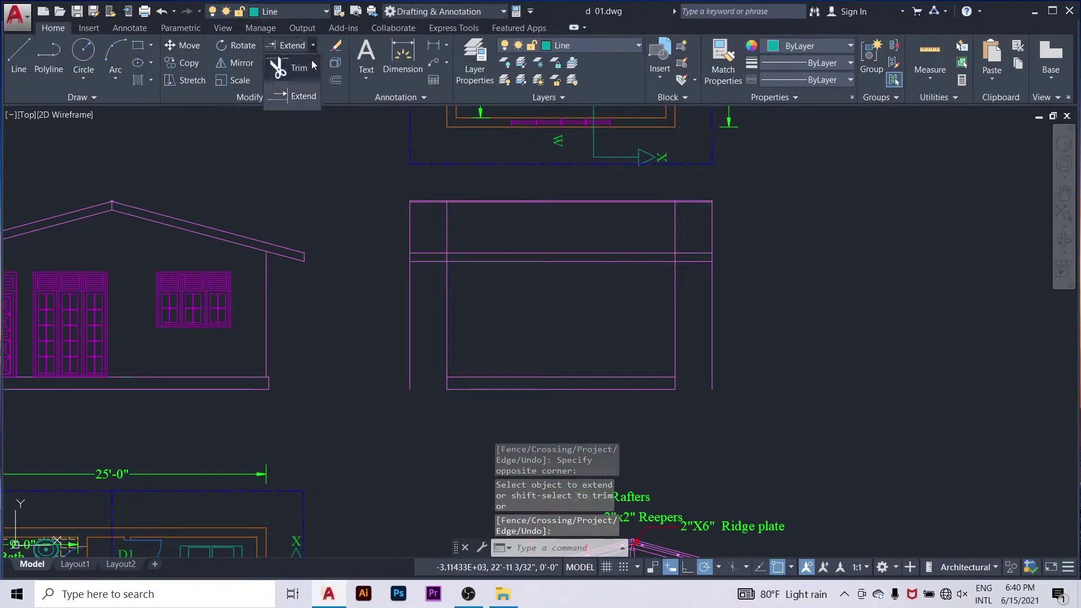
# Step: Trim the left wall line below the roof band, using all objects as cutting edges
pyautogui.click(299, 68)
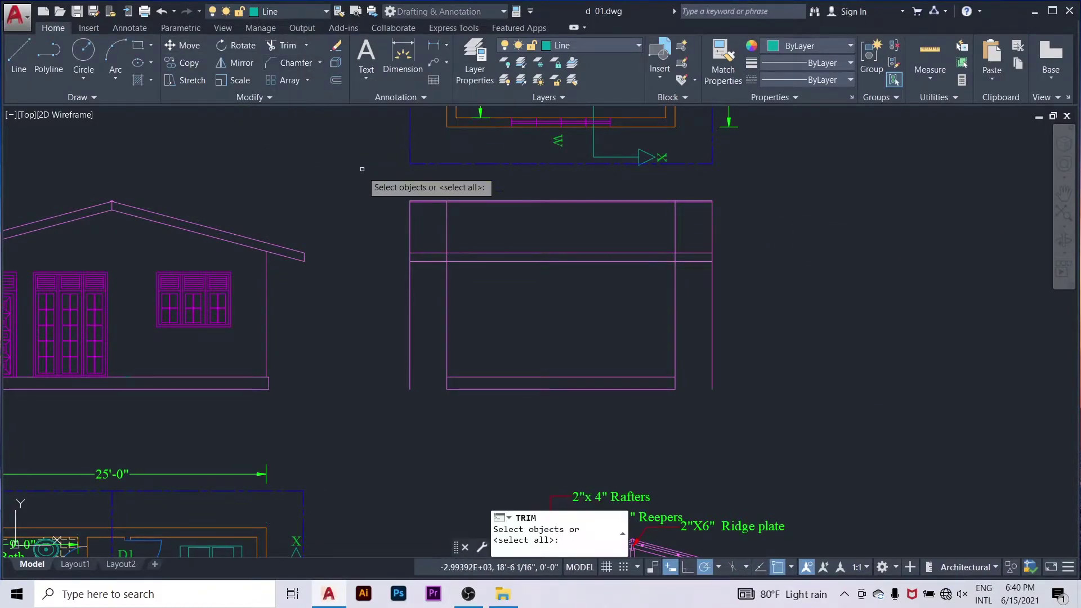
pyautogui.press('Return')
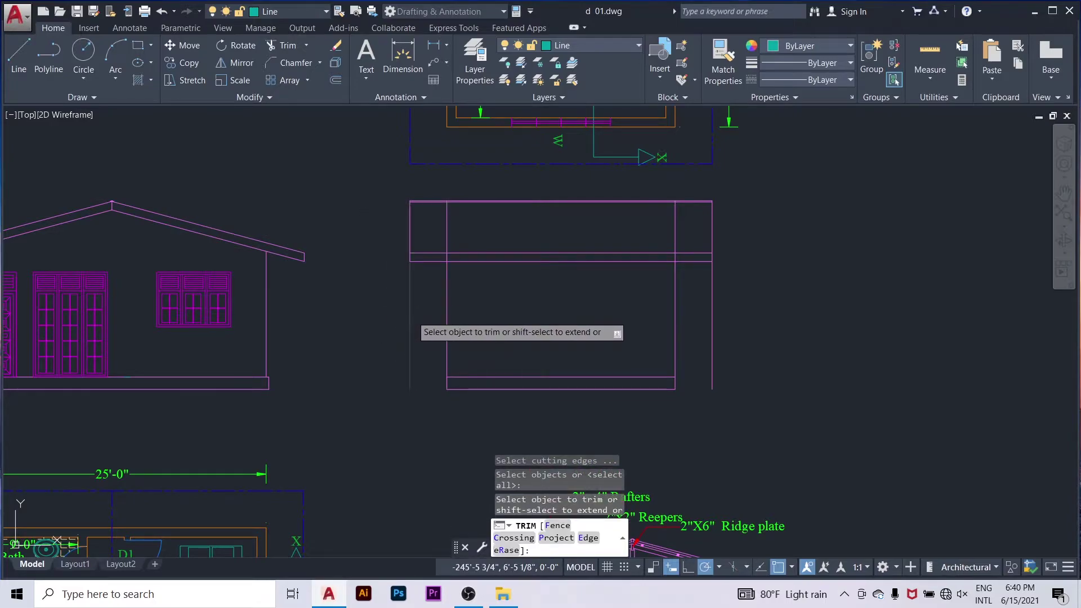
pyautogui.click(410, 316)
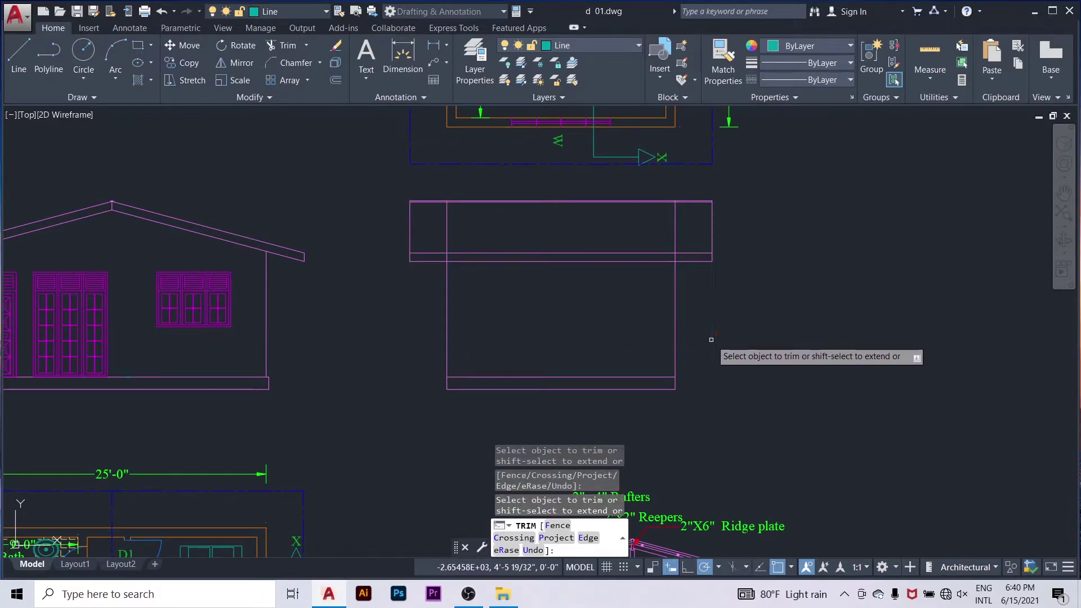
pyautogui.scroll(3, 681, 197)
pyautogui.scroll(2, 647, 214)
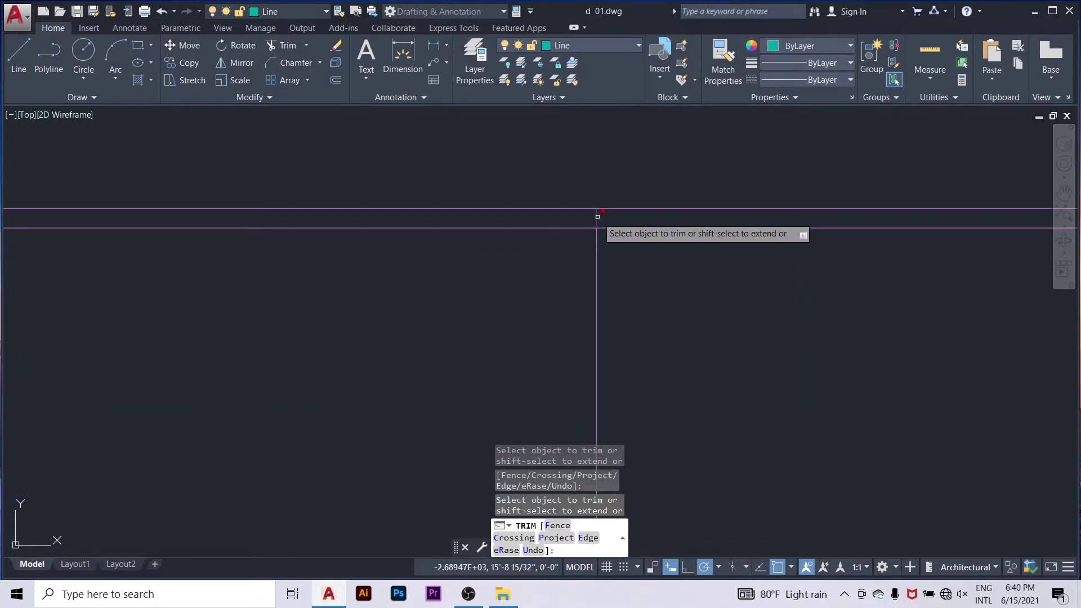
pyautogui.scroll(-2, 619, 218)
pyautogui.scroll(-2, 428, 223)
pyautogui.scroll(3, 409, 216)
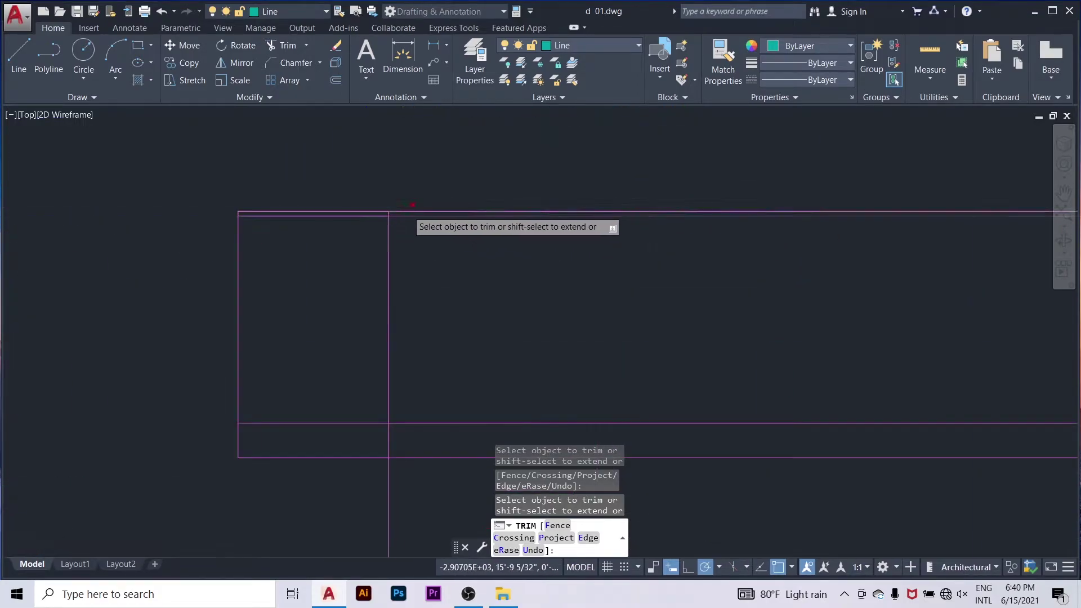
pyautogui.scroll(1, 367, 225)
pyautogui.scroll(-2, 453, 193)
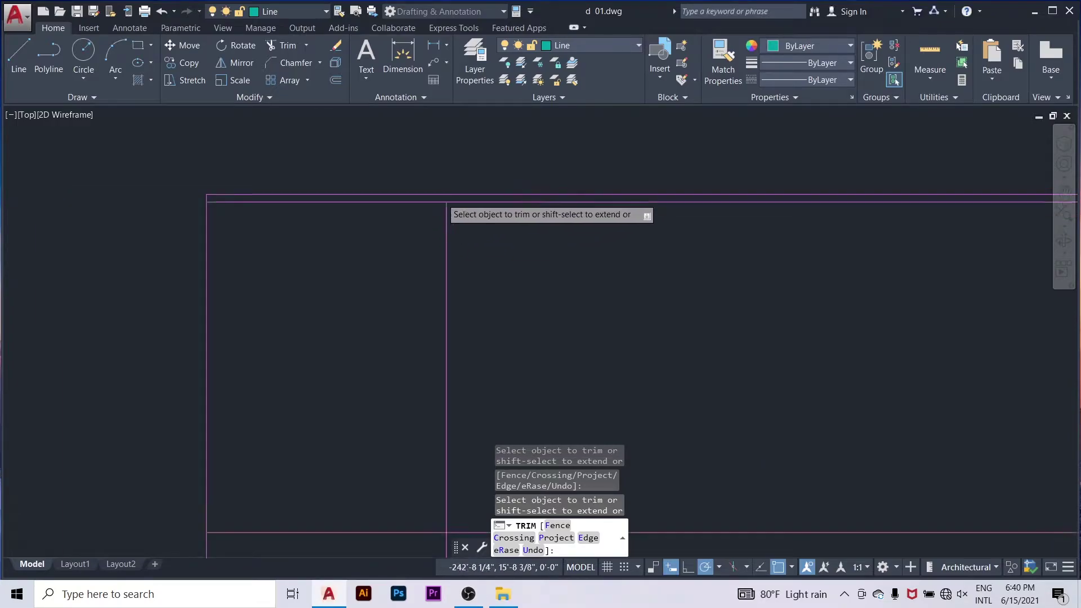
pyautogui.scroll(-2, 445, 206)
pyautogui.scroll(3, 573, 206)
# Step: Trim the wall lines crossing the upper and lower roof bands, then end Trim
pyautogui.click(573, 206)
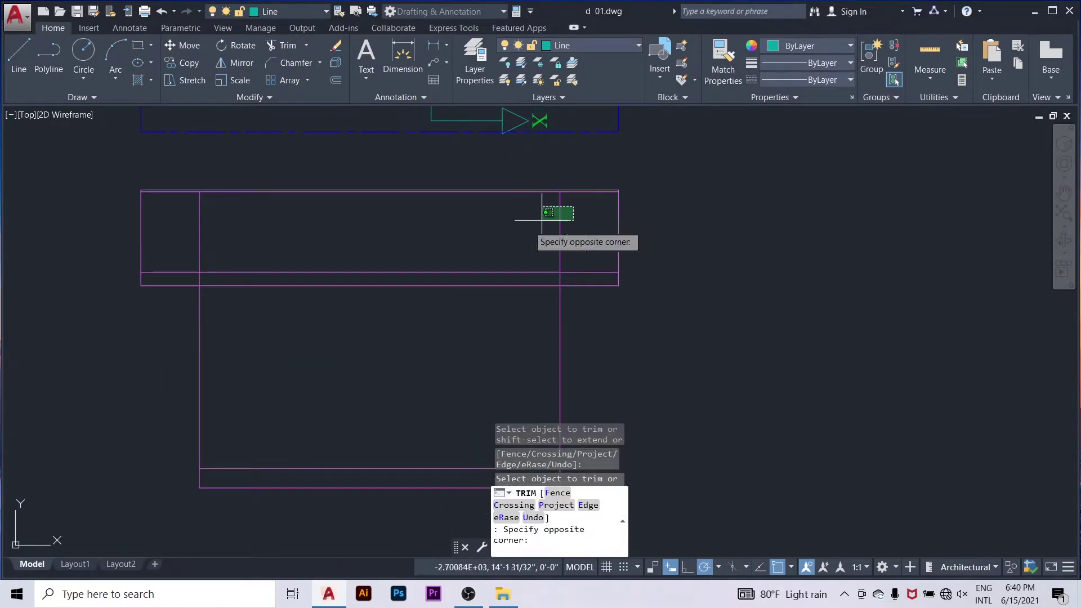
pyautogui.click(194, 256)
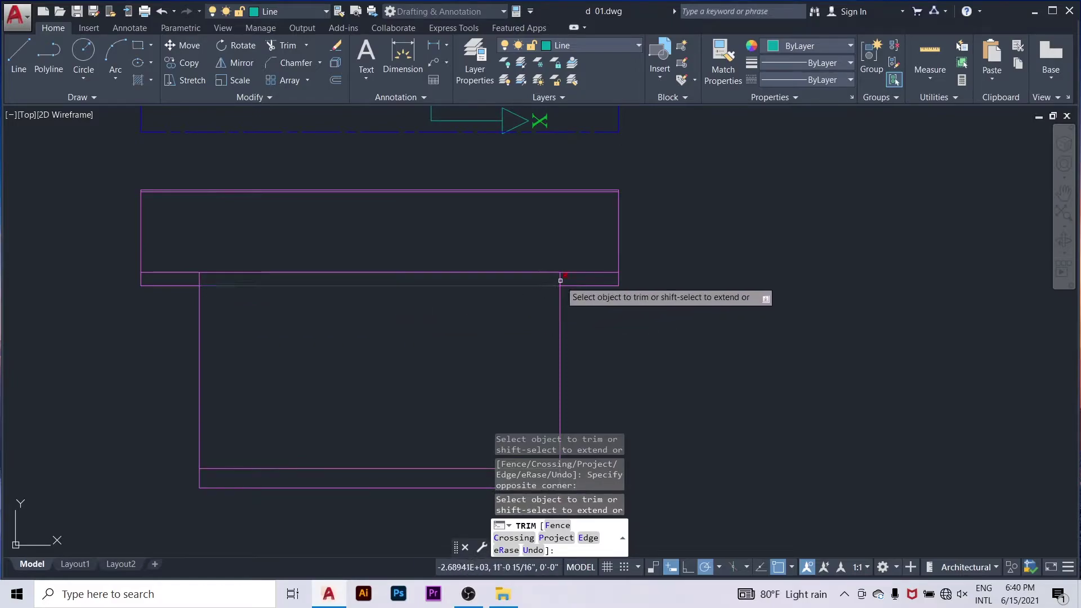
pyautogui.scroll(2, 574, 287)
pyautogui.scroll(-3, 574, 287)
pyautogui.moveTo(569, 280); pyautogui.dragTo(378, 288)
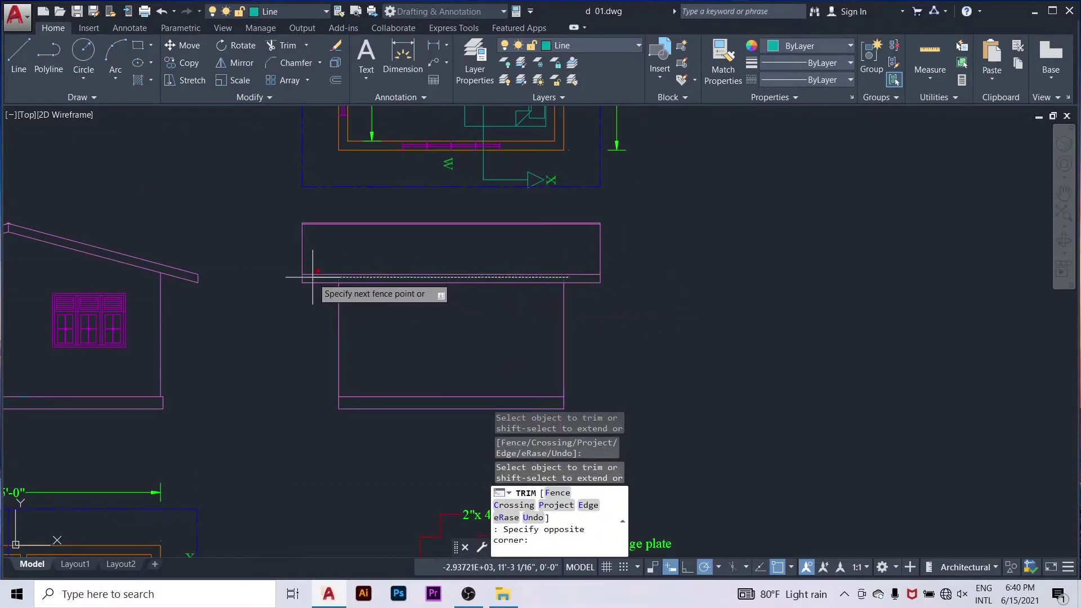
pyautogui.scroll(4, 330, 279)
pyautogui.click(330, 280)
pyautogui.rightClick(376, 209)
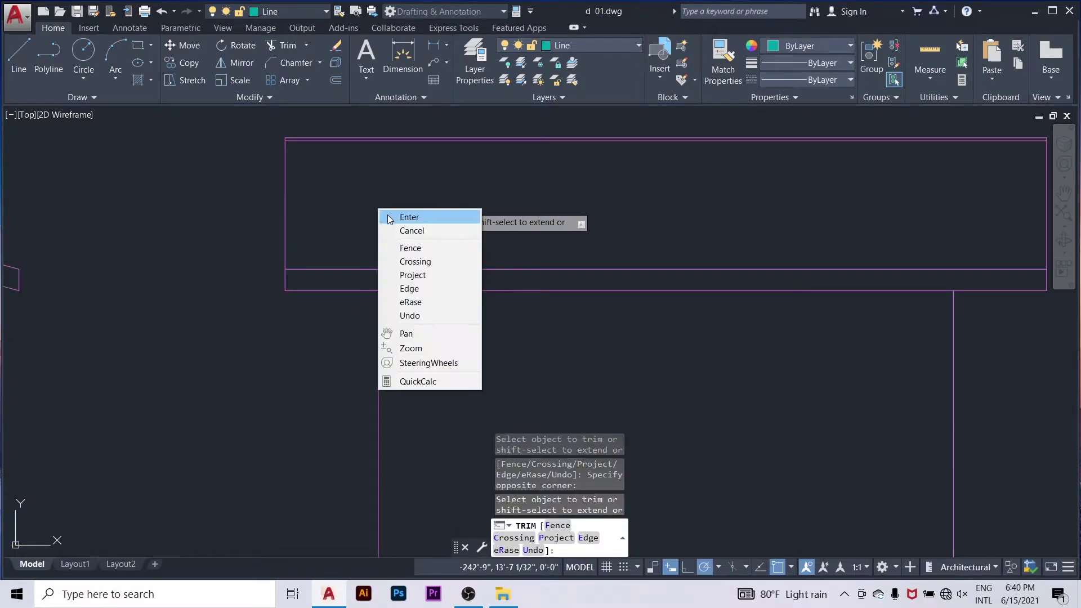
pyautogui.click(388, 217)
pyautogui.scroll(-6, 388, 218)
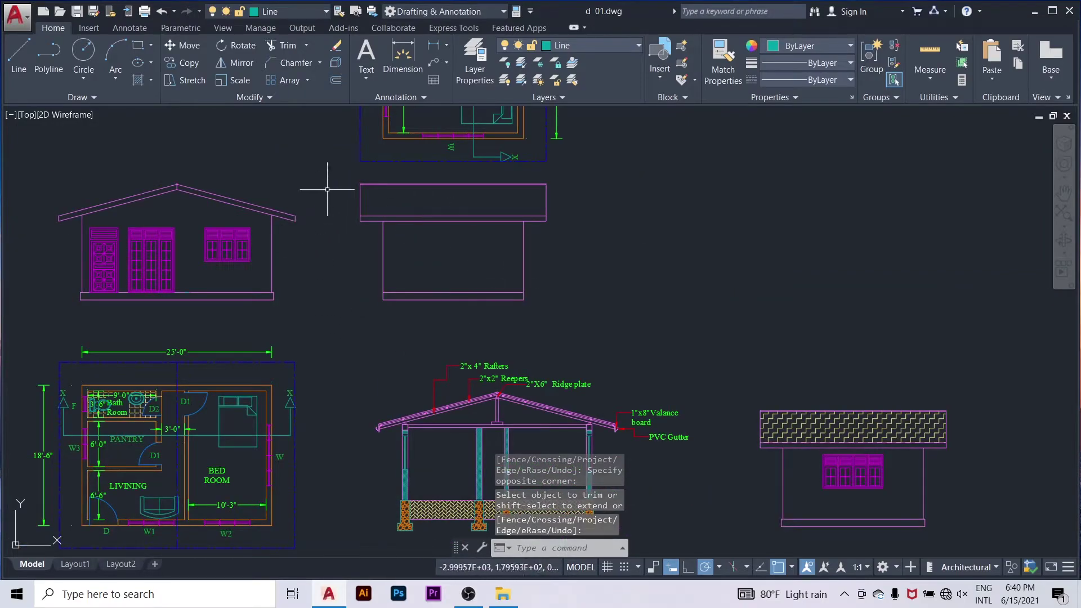
pyautogui.scroll(-2, 608, 282)
pyautogui.scroll(-4, 610, 278)
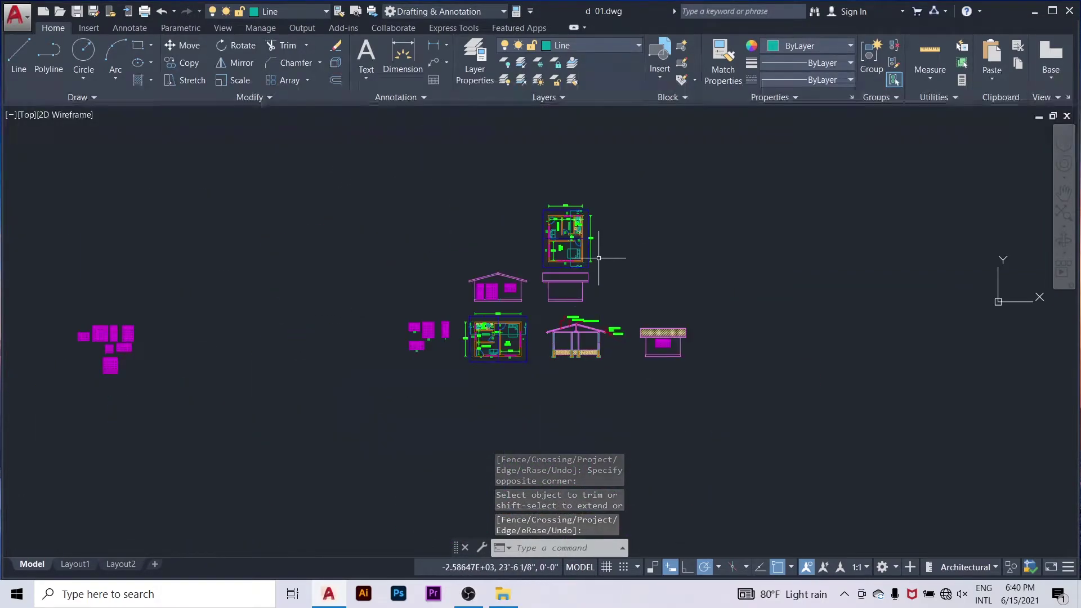
pyautogui.scroll(6, 597, 250)
pyautogui.scroll(-4, 553, 189)
pyautogui.scroll(4, 512, 301)
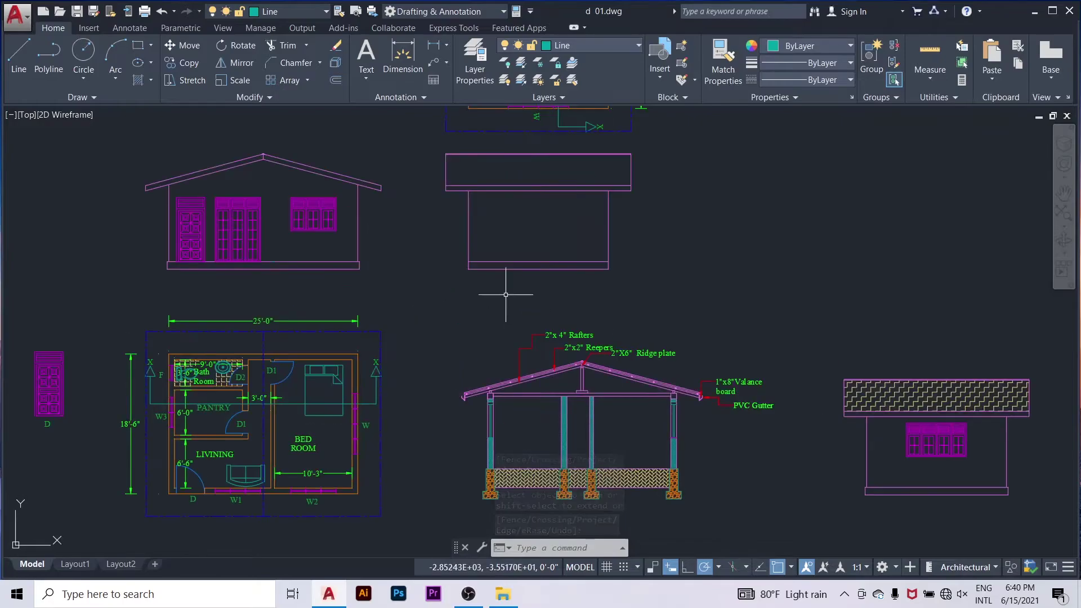
pyautogui.scroll(-2, 572, 241)
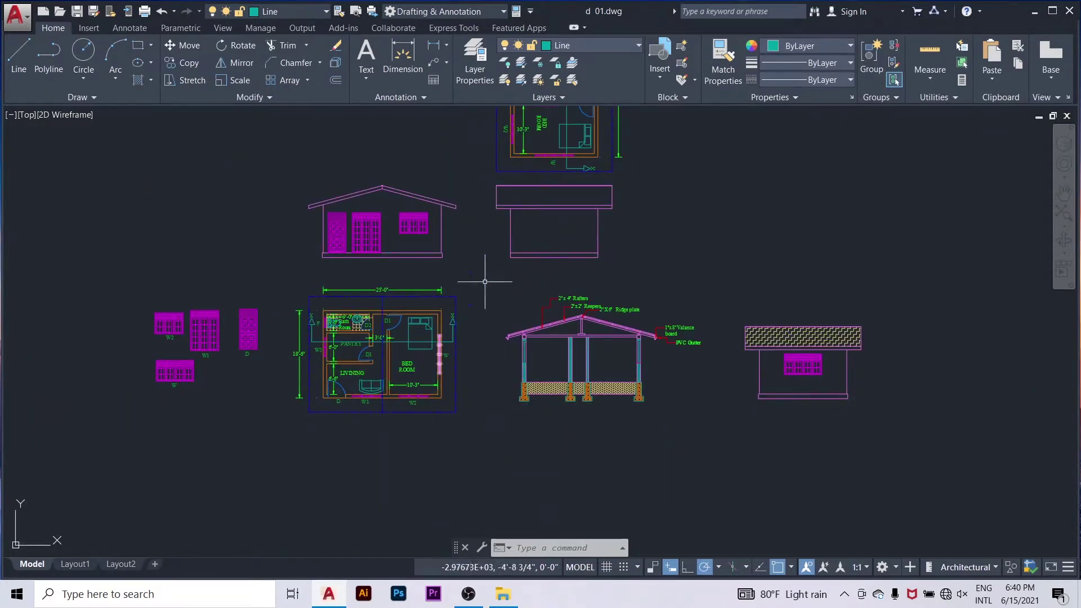
pyautogui.scroll(5, 539, 155)
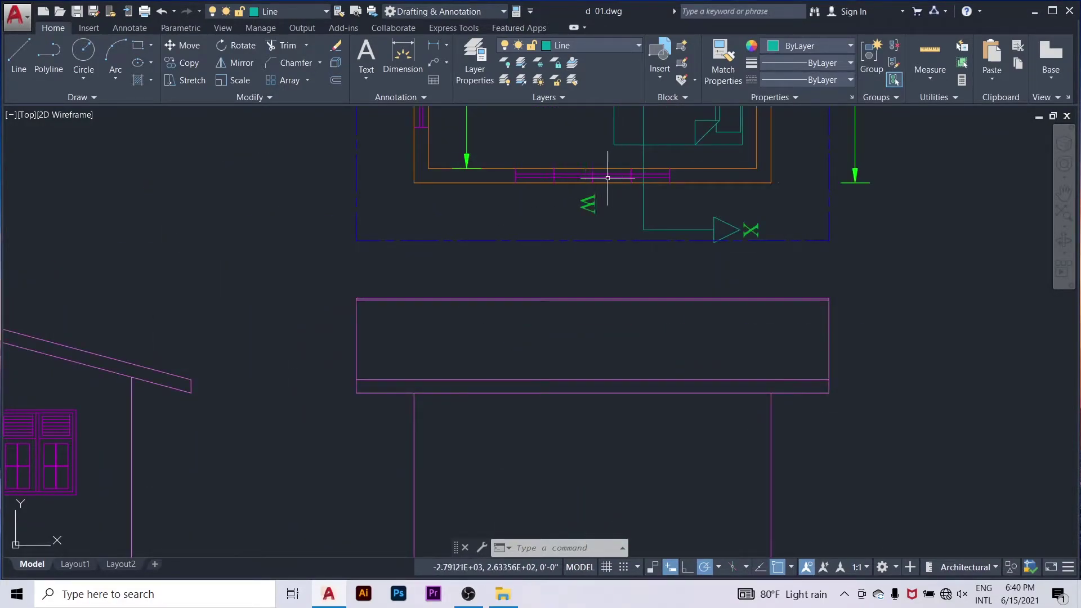
pyautogui.scroll(-4, 543, 176)
pyautogui.scroll(-2, 572, 209)
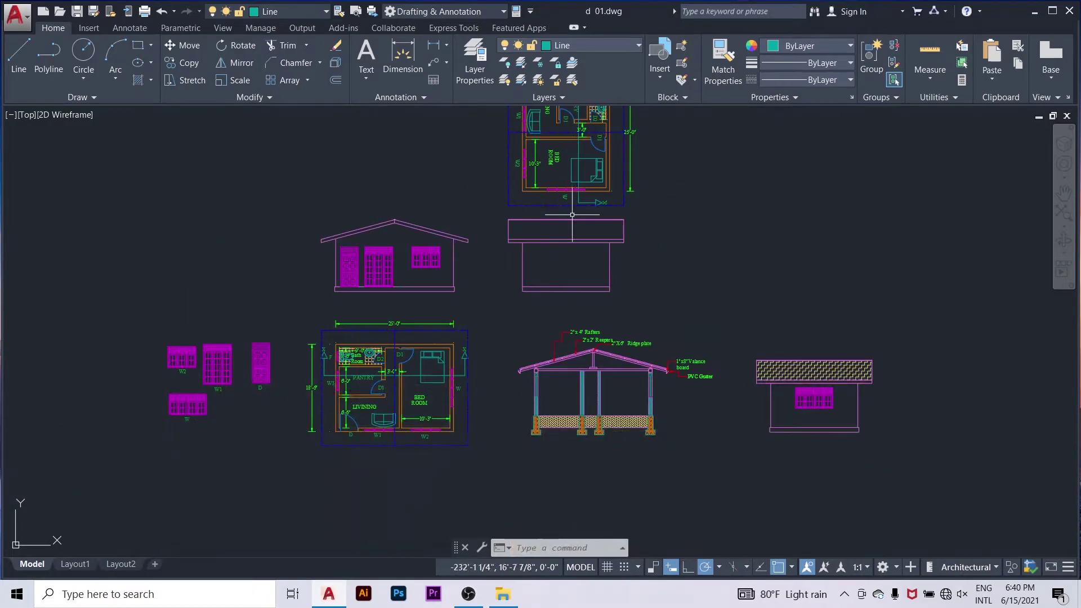
pyautogui.scroll(-2, 592, 330)
pyautogui.scroll(8, 329, 389)
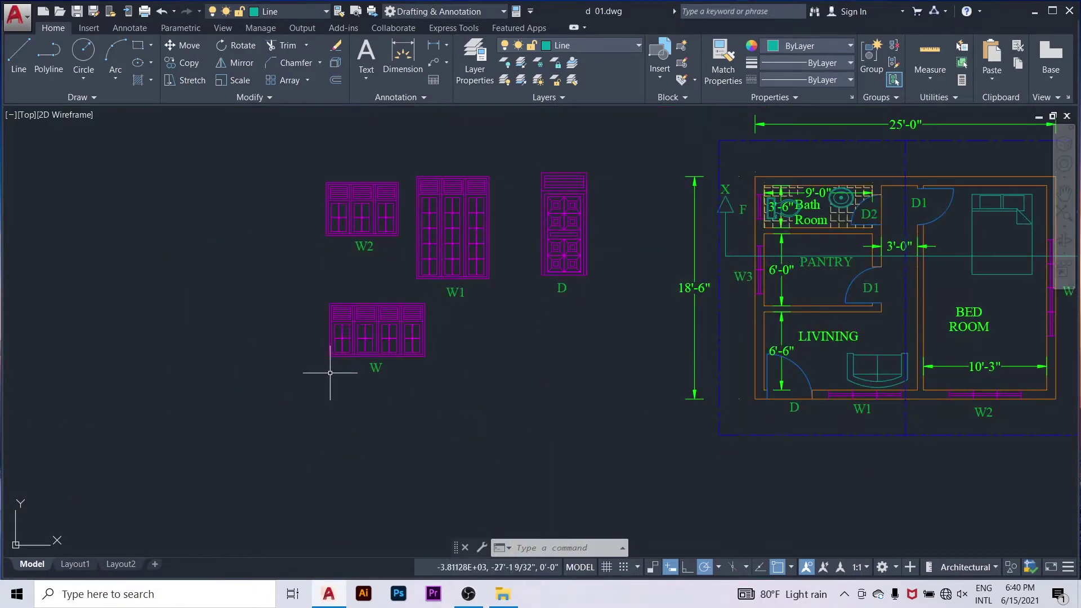
pyautogui.scroll(4, 325, 374)
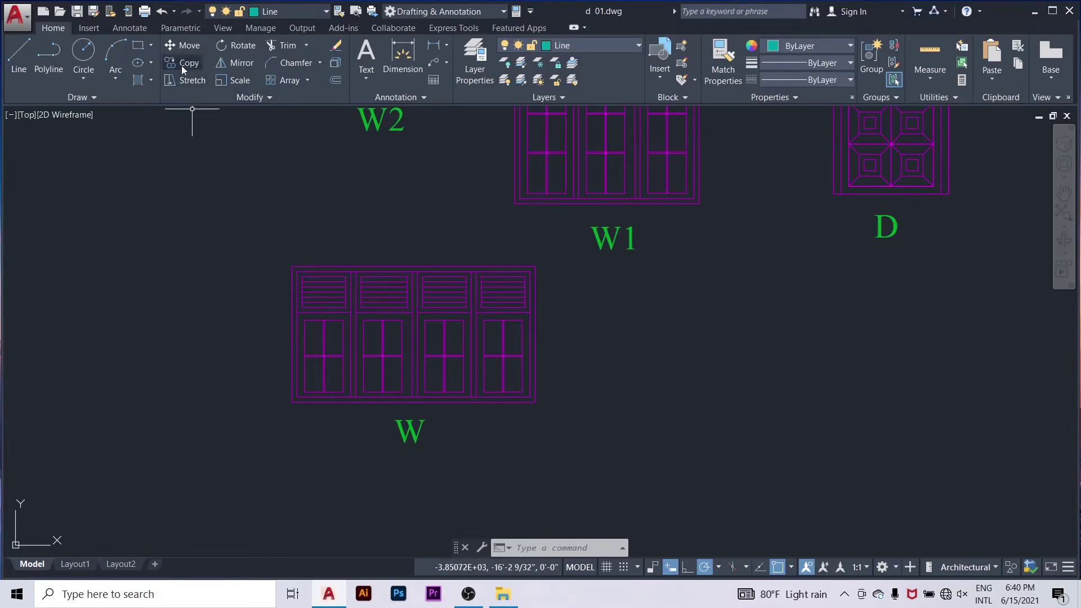
pyautogui.scroll(-5, 290, 289)
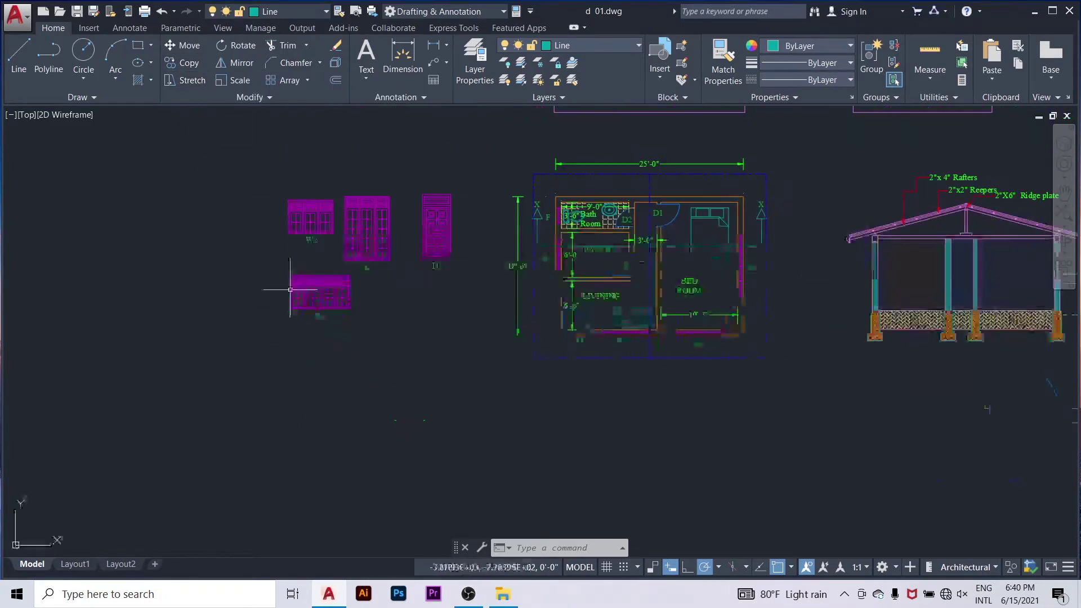
pyautogui.scroll(-4, 290, 290)
pyautogui.scroll(4, 550, 129)
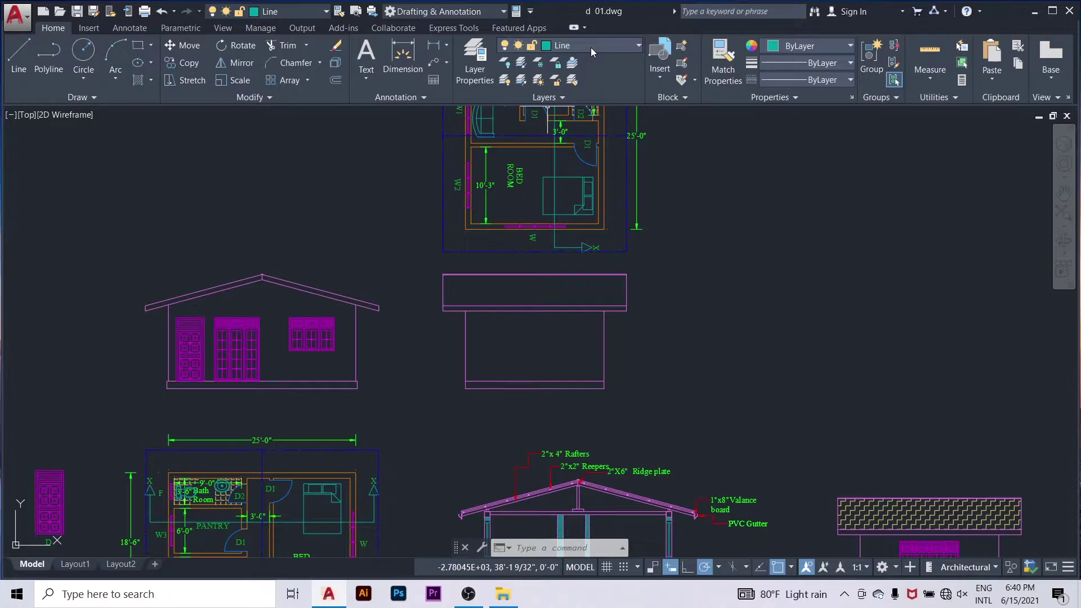
# Step: Place vertical construction lines through the plan window's left and right edges
pyautogui.click(76, 99)
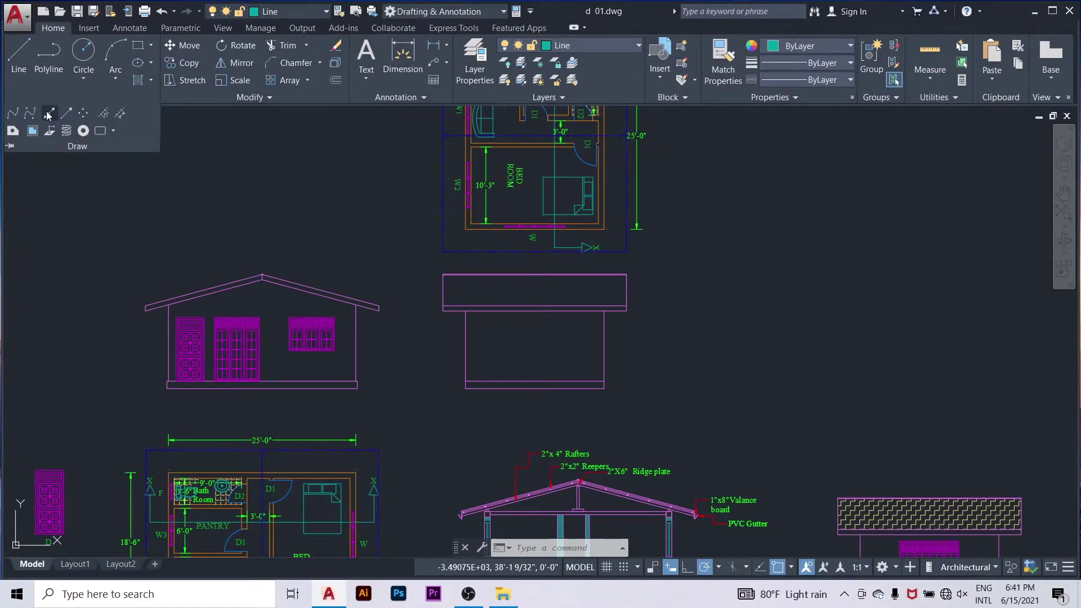
pyautogui.click(49, 114)
pyautogui.rightClick(357, 193)
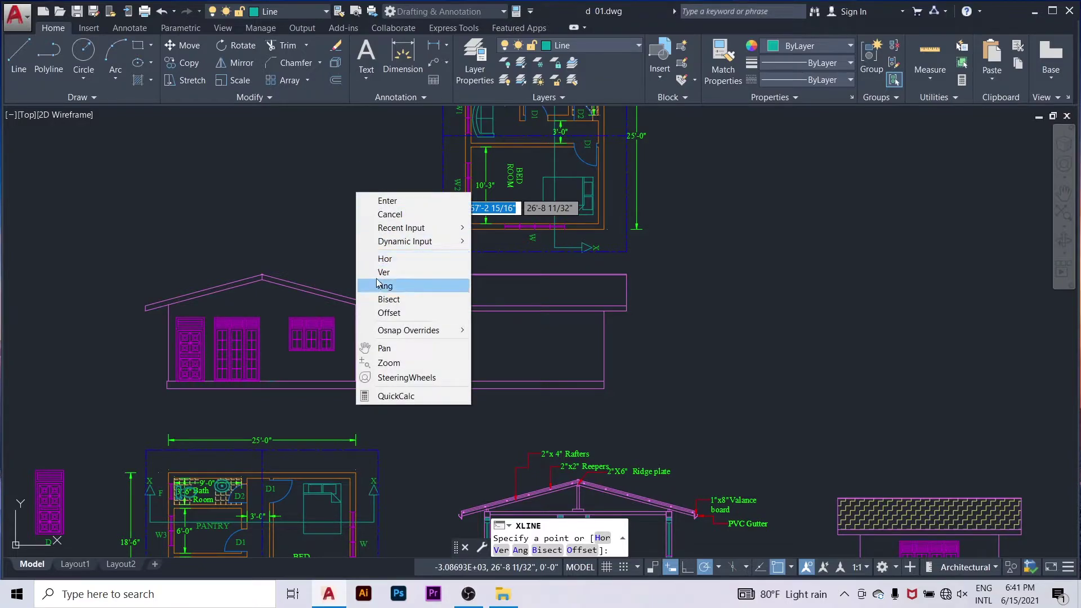
pyautogui.click(383, 272)
pyautogui.scroll(5, 509, 234)
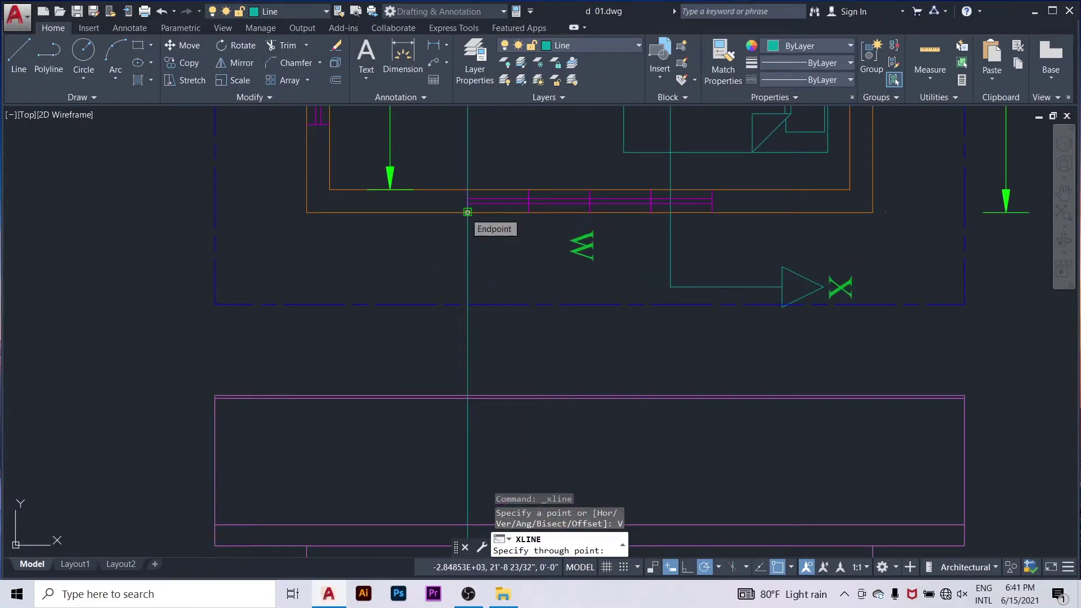
pyautogui.click(467, 212)
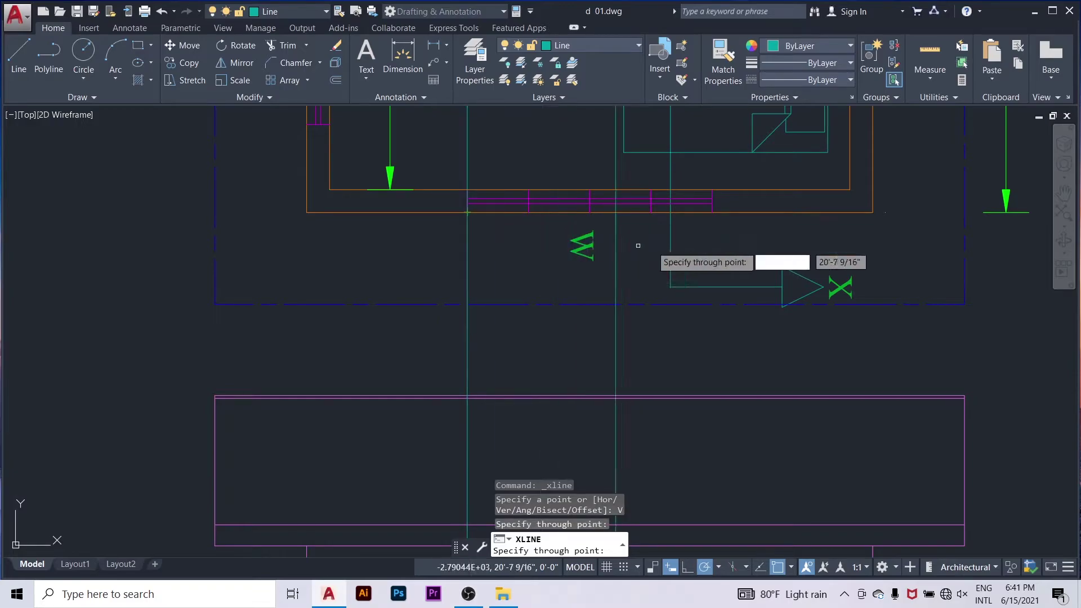
pyautogui.click(712, 212)
pyautogui.scroll(-2, 711, 213)
pyautogui.press('Return')
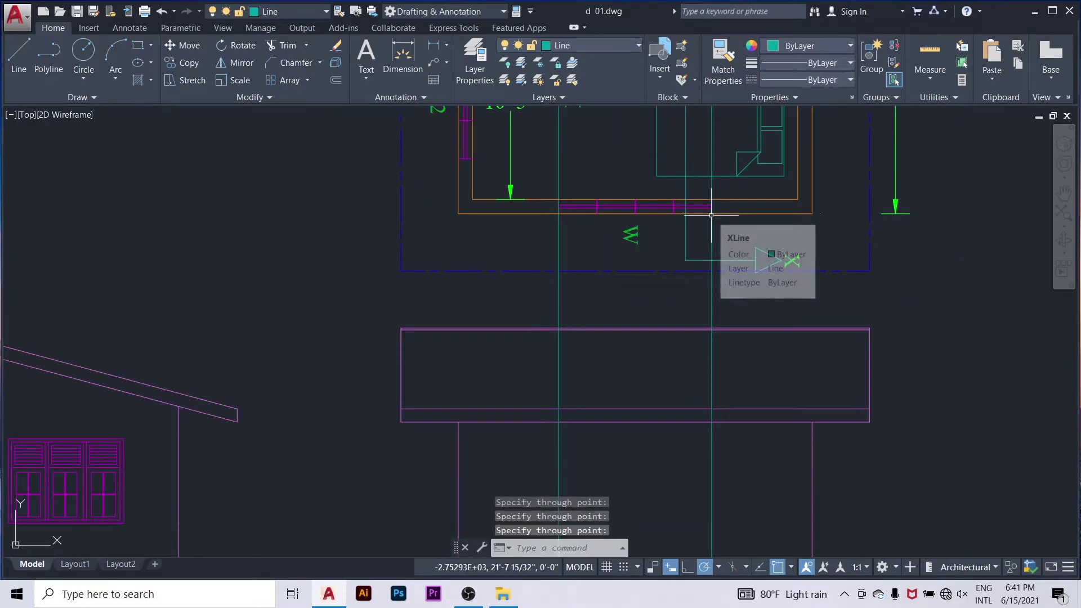
pyautogui.scroll(-3, 715, 220)
# Step: Place a horizontal construction line through the front-elevation window tops
pyautogui.rightClick(522, 177)
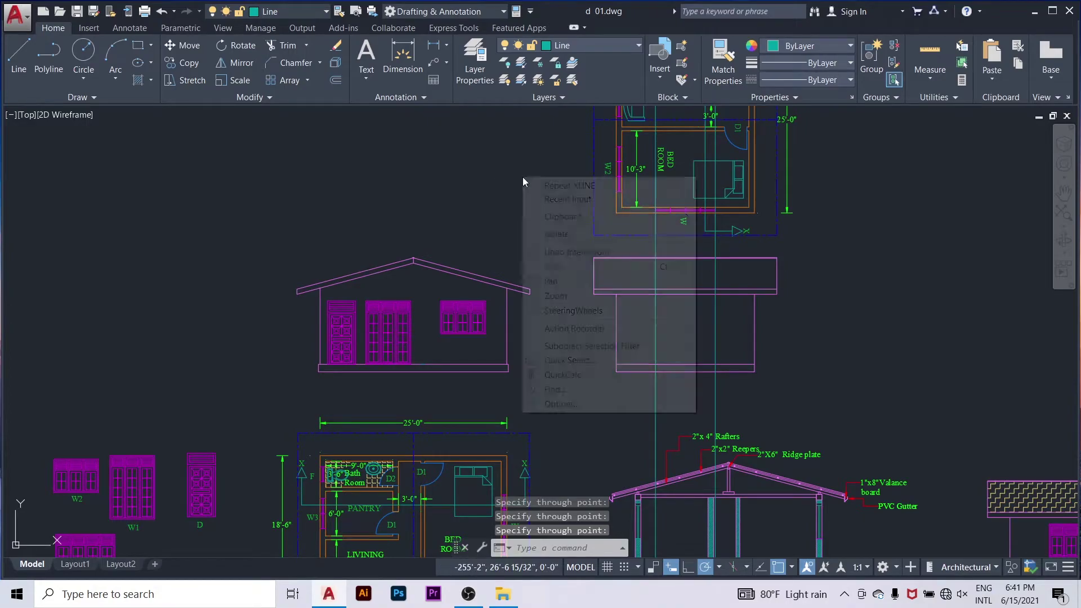
pyautogui.click(535, 186)
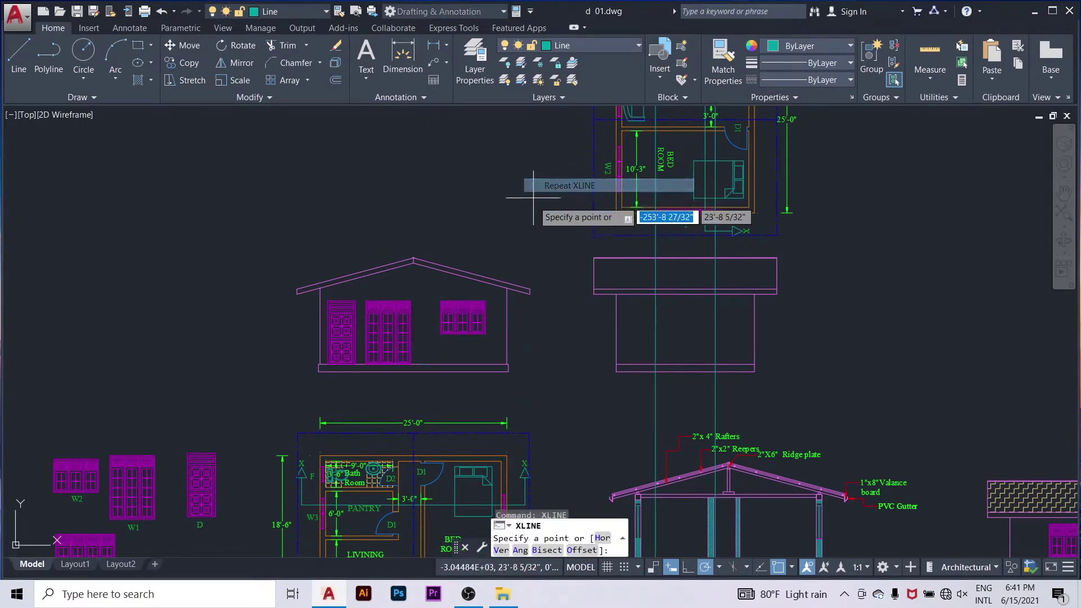
pyautogui.rightClick(534, 231)
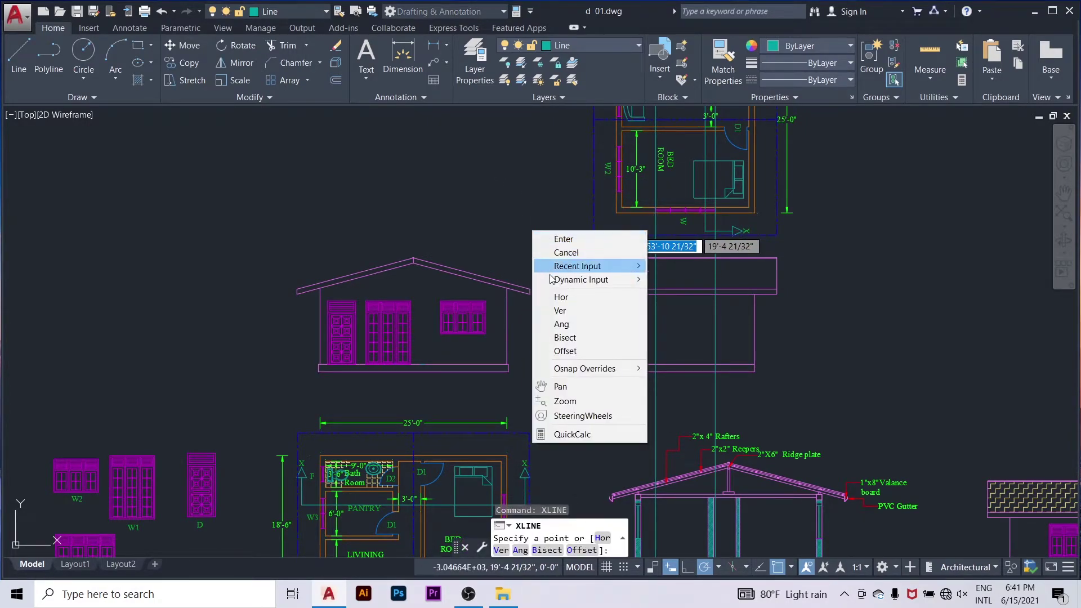
pyautogui.click(547, 302)
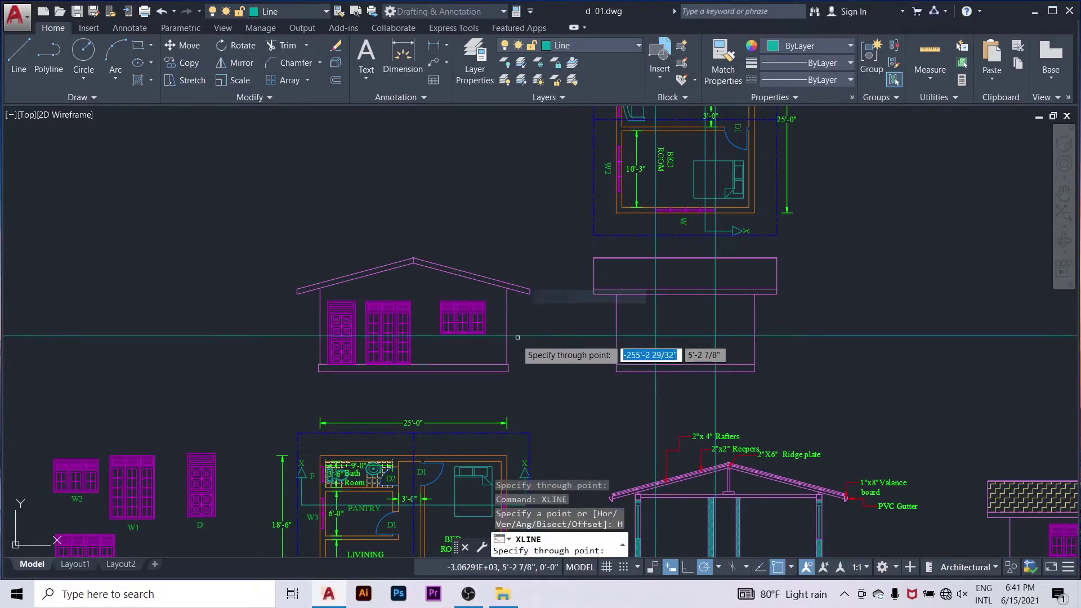
pyautogui.scroll(4, 498, 307)
pyautogui.scroll(5, 449, 304)
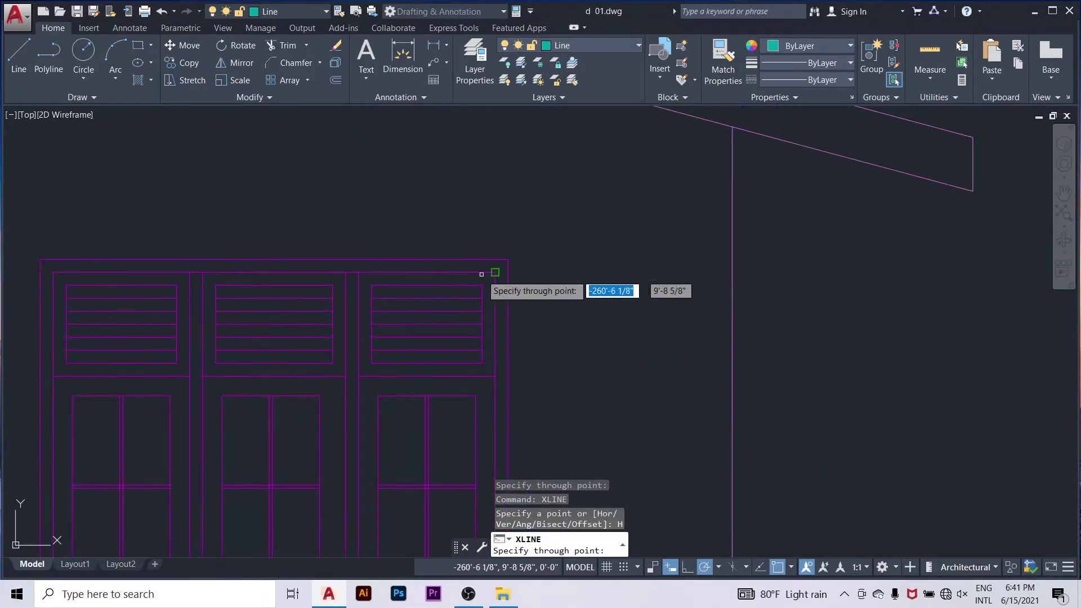
pyautogui.scroll(-5, 332, 264)
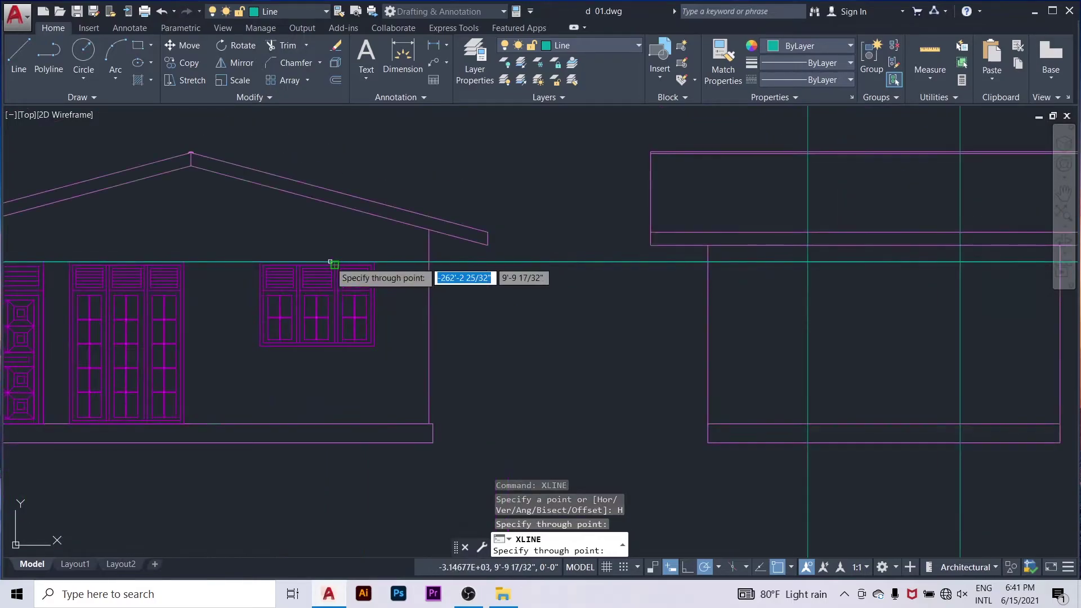
pyautogui.click(333, 264)
pyautogui.scroll(-4, 332, 262)
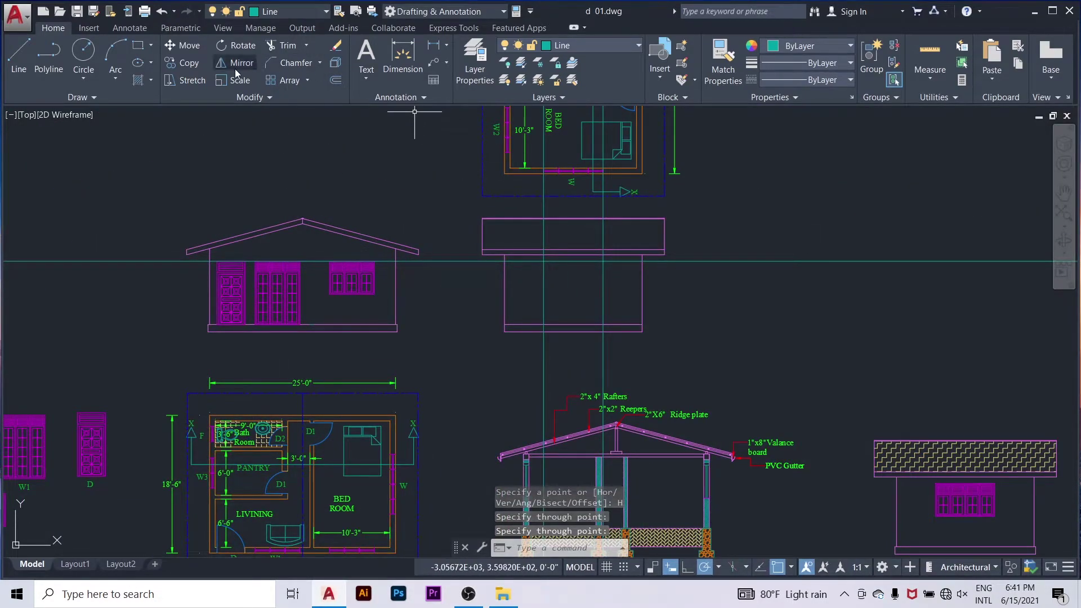
# Step: Copy window W from its top-left corner to the guide intersection on the side elevation
pyautogui.click(193, 65)
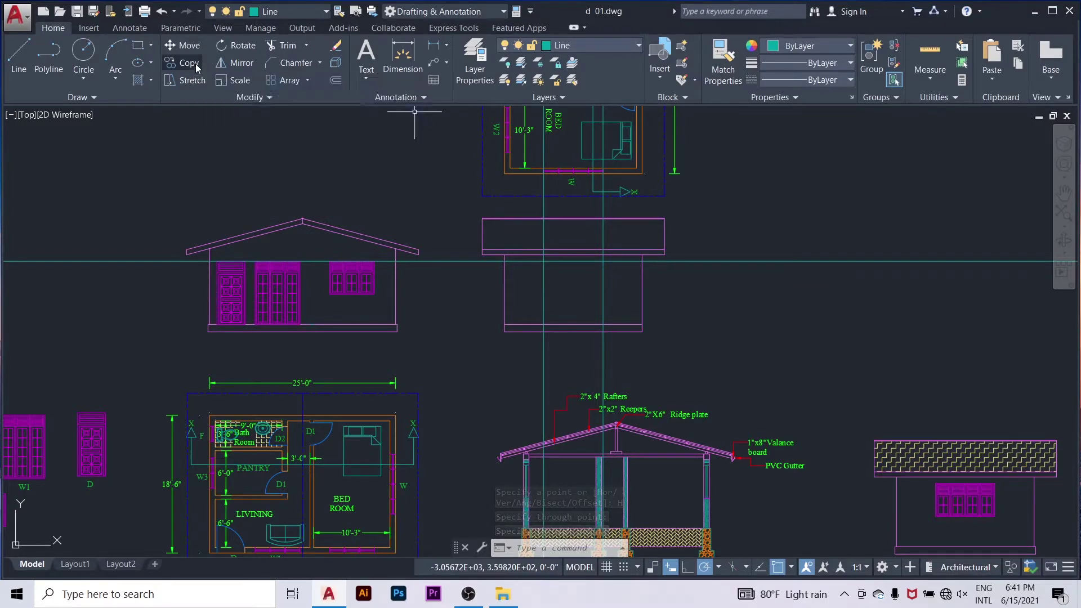
pyautogui.scroll(-6, 605, 242)
pyautogui.scroll(6, 440, 313)
pyautogui.scroll(4, 472, 281)
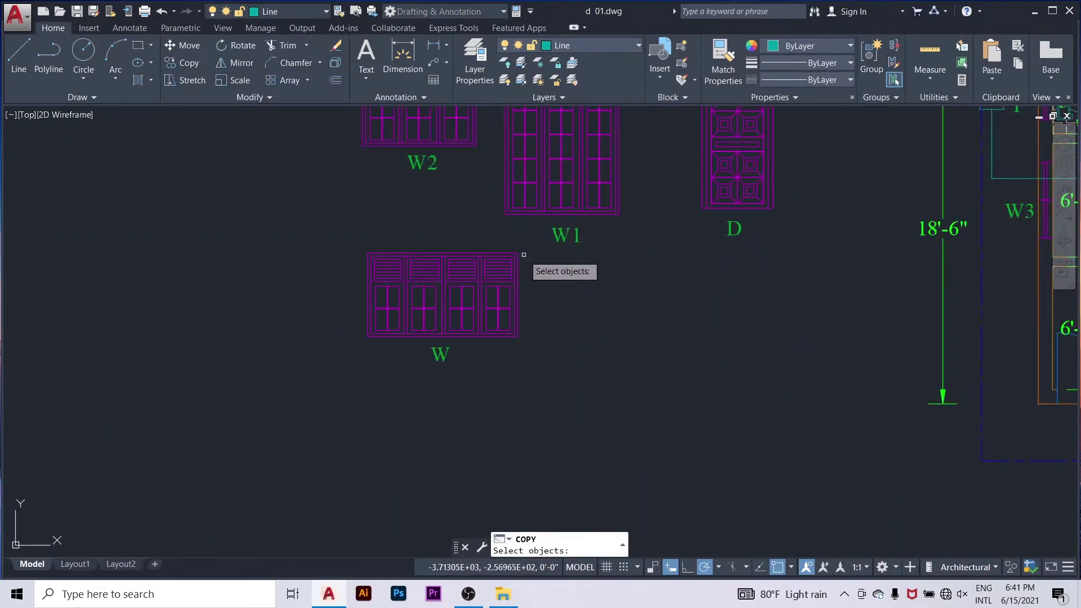
pyautogui.click(523, 250)
pyautogui.click(343, 331)
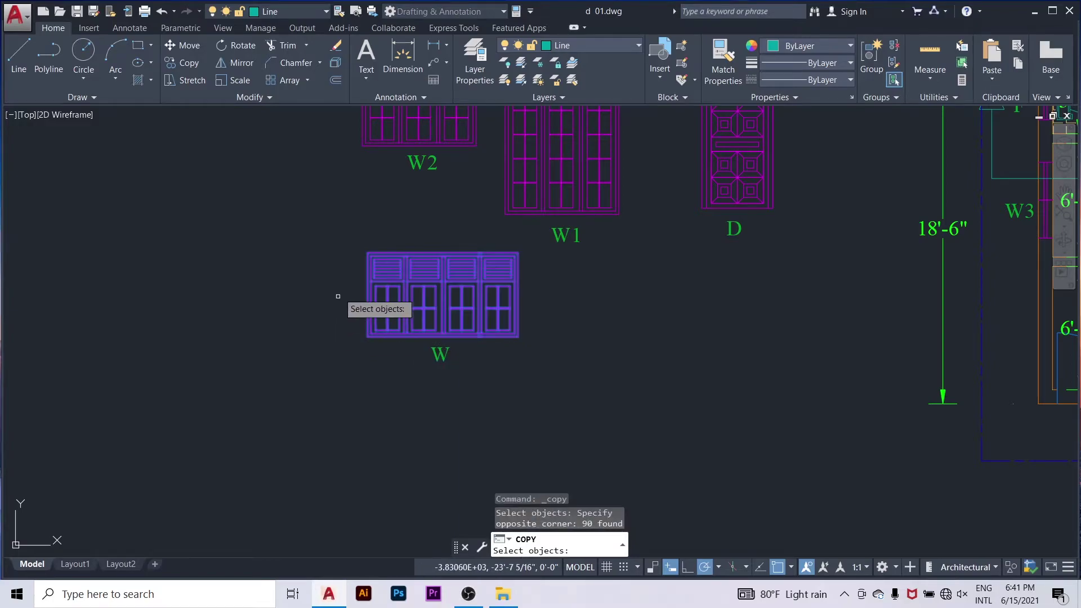
pyautogui.press('Return')
pyautogui.scroll(5, 373, 273)
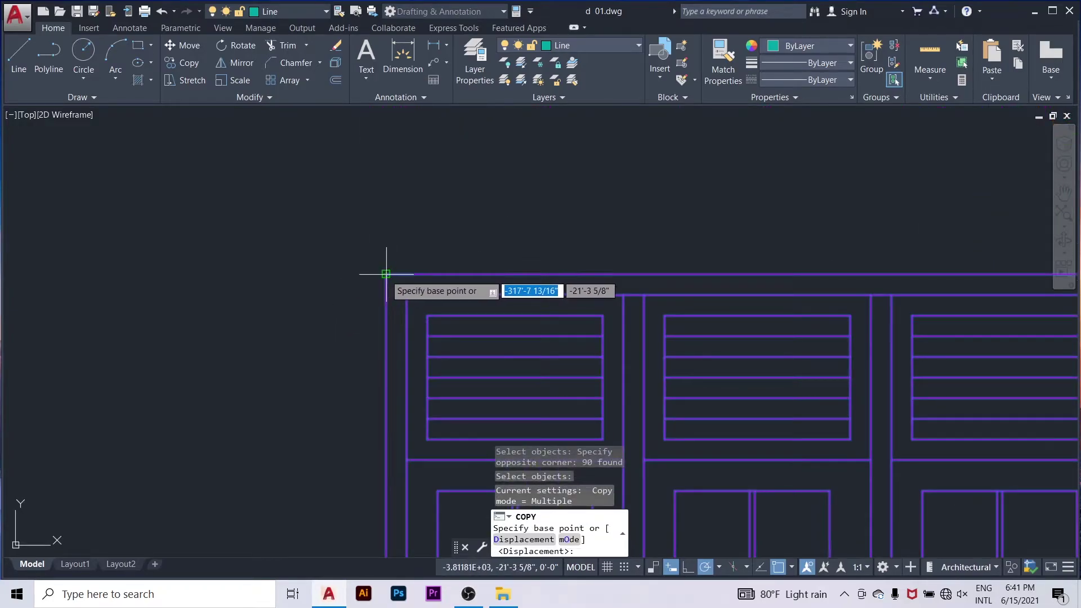
pyautogui.click(373, 272)
pyautogui.scroll(-5, 306, 305)
pyautogui.scroll(-5, 306, 305)
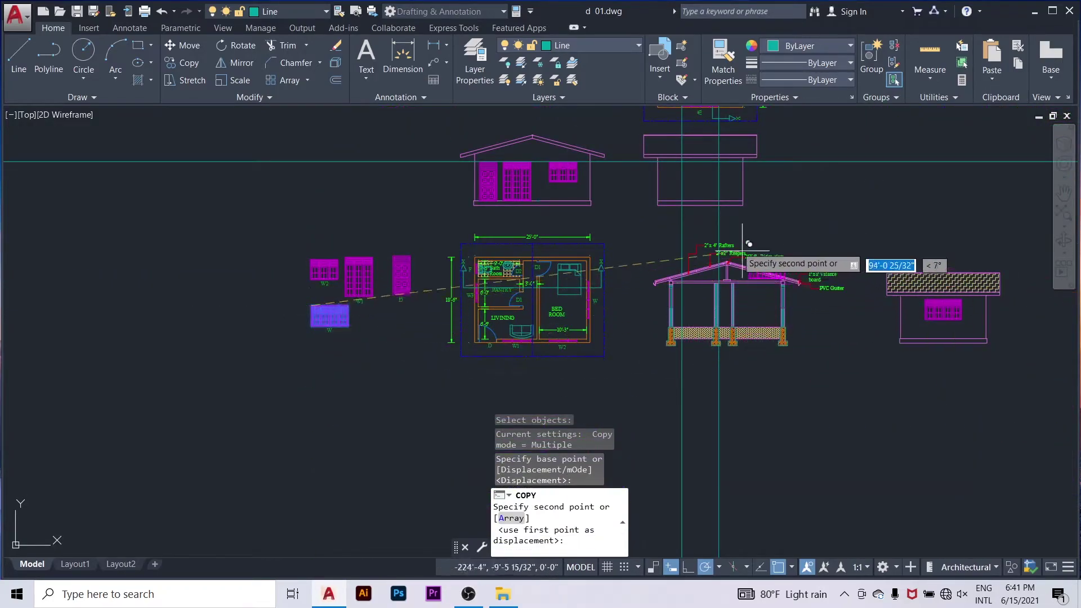
pyautogui.scroll(-3, 740, 253)
pyautogui.scroll(5, 726, 236)
pyautogui.scroll(5, 516, 223)
pyautogui.scroll(-3, 529, 241)
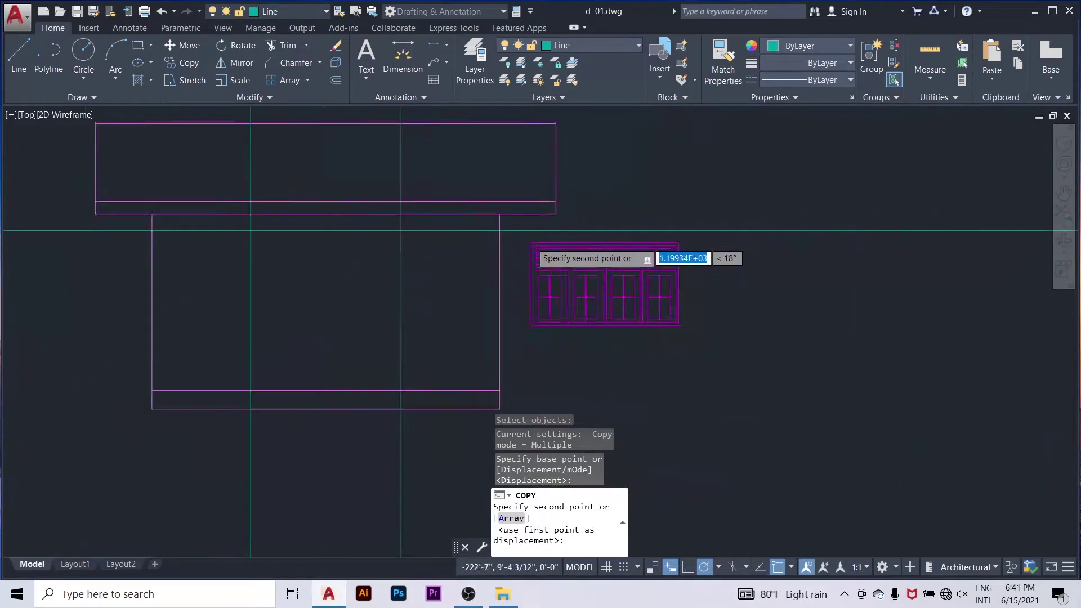
pyautogui.scroll(-2, 394, 237)
pyautogui.scroll(6, 360, 232)
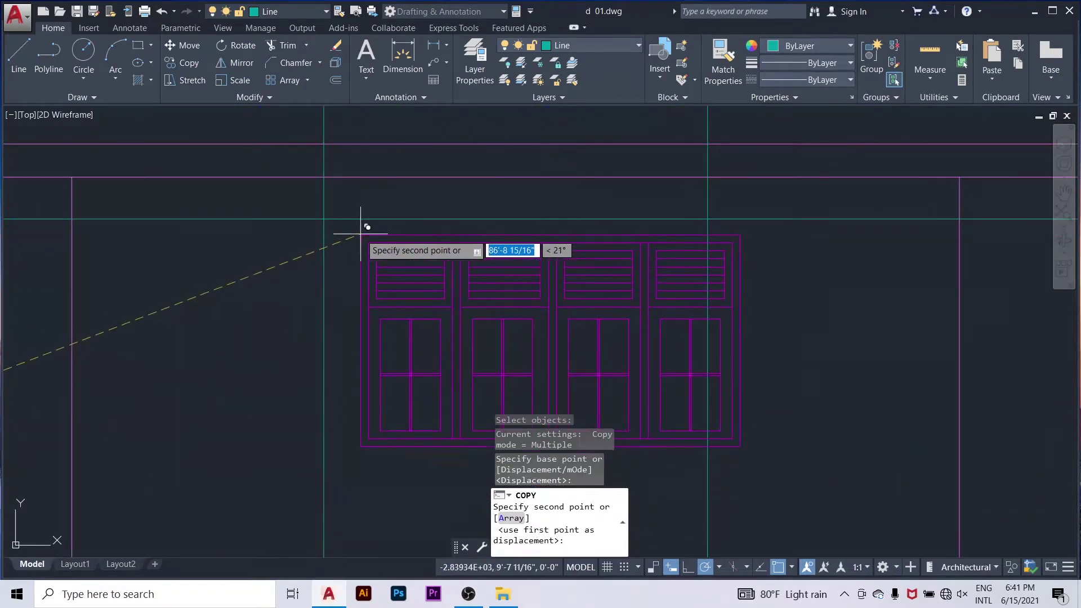
pyautogui.click(323, 219)
pyautogui.scroll(-3, 550, 239)
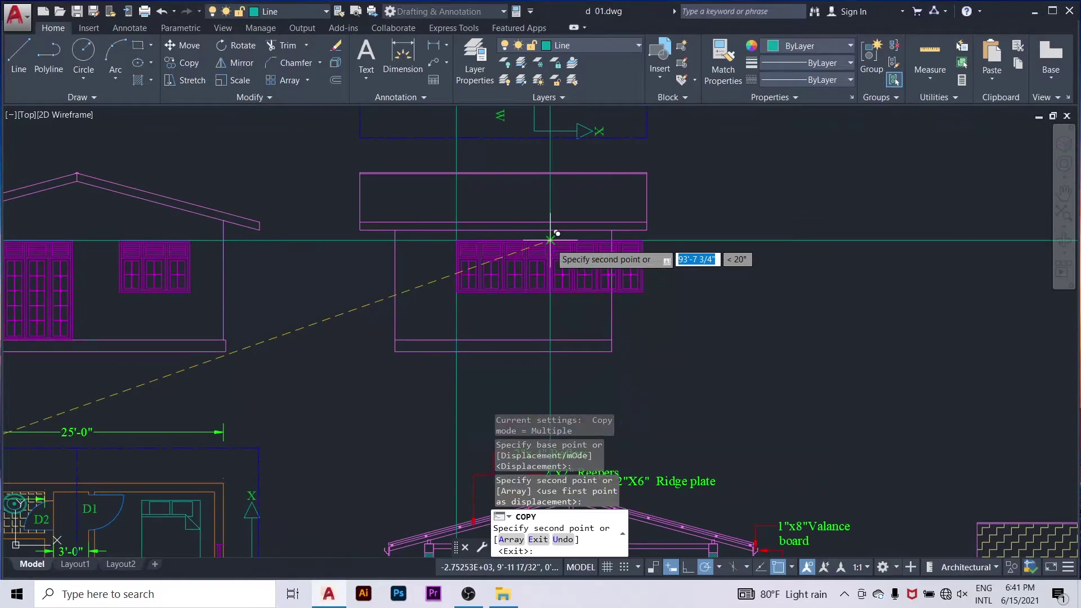
pyautogui.press('Return')
# Step: Erase the horizontal guide line and both vertical guide lines
pyautogui.click(738, 222)
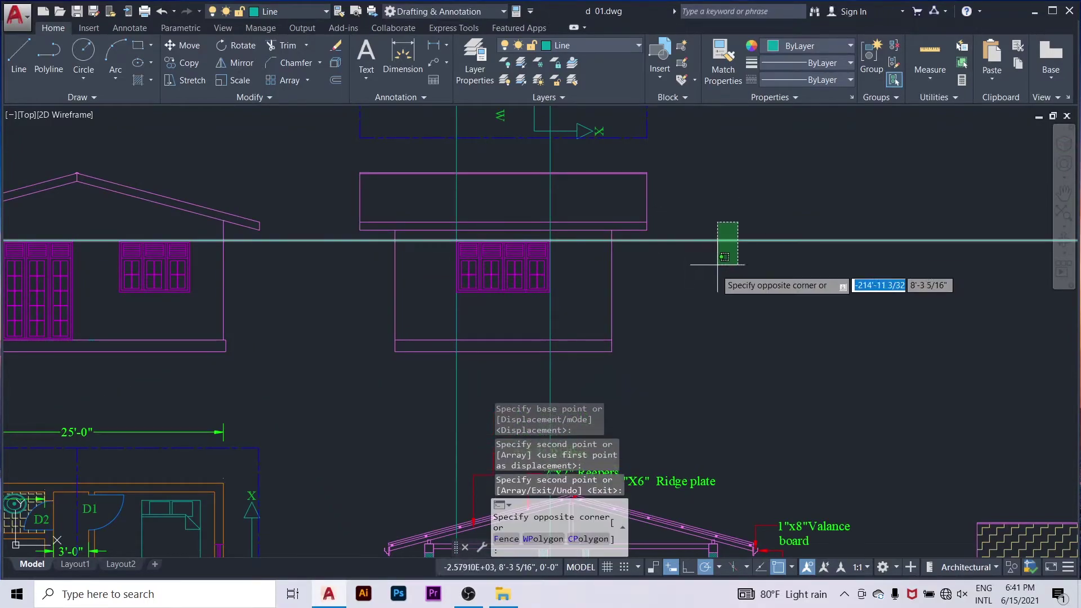
pyautogui.click(714, 270)
pyautogui.scroll(-2, 648, 256)
pyautogui.click(616, 327)
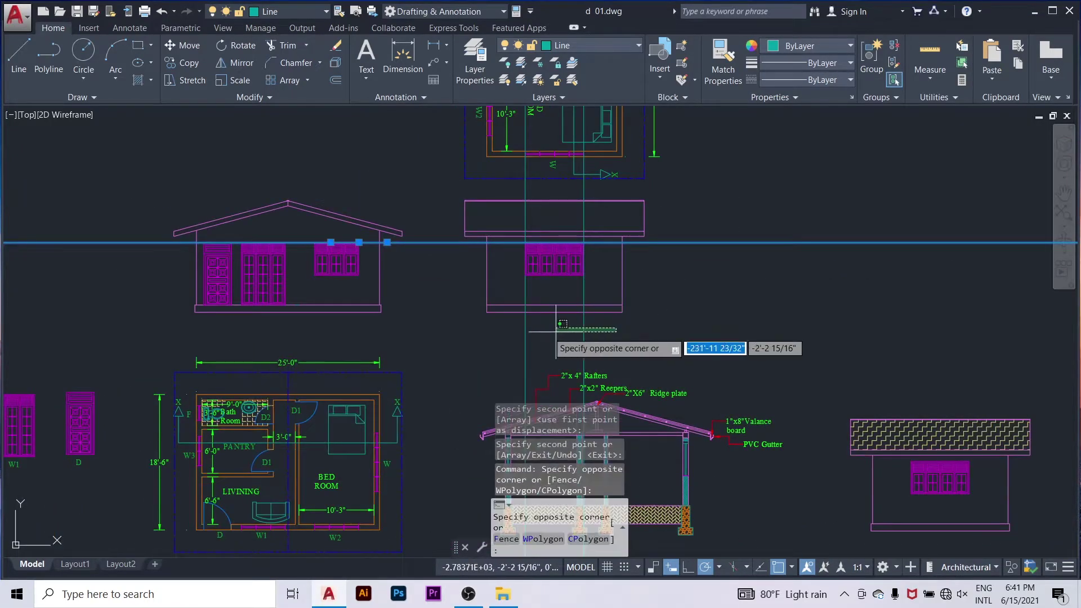
pyautogui.click(512, 346)
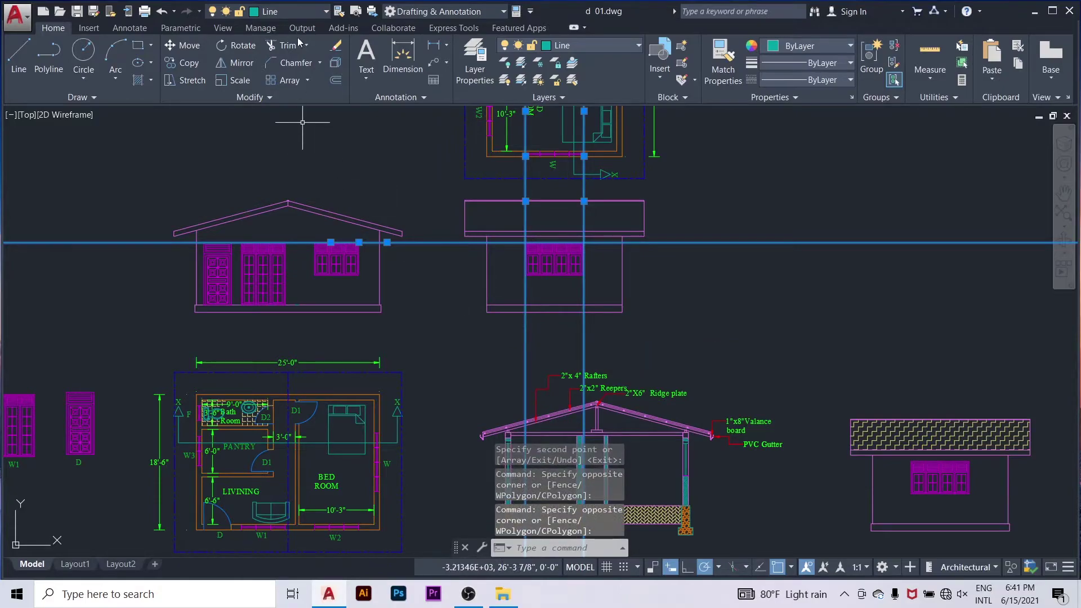
pyautogui.click(335, 46)
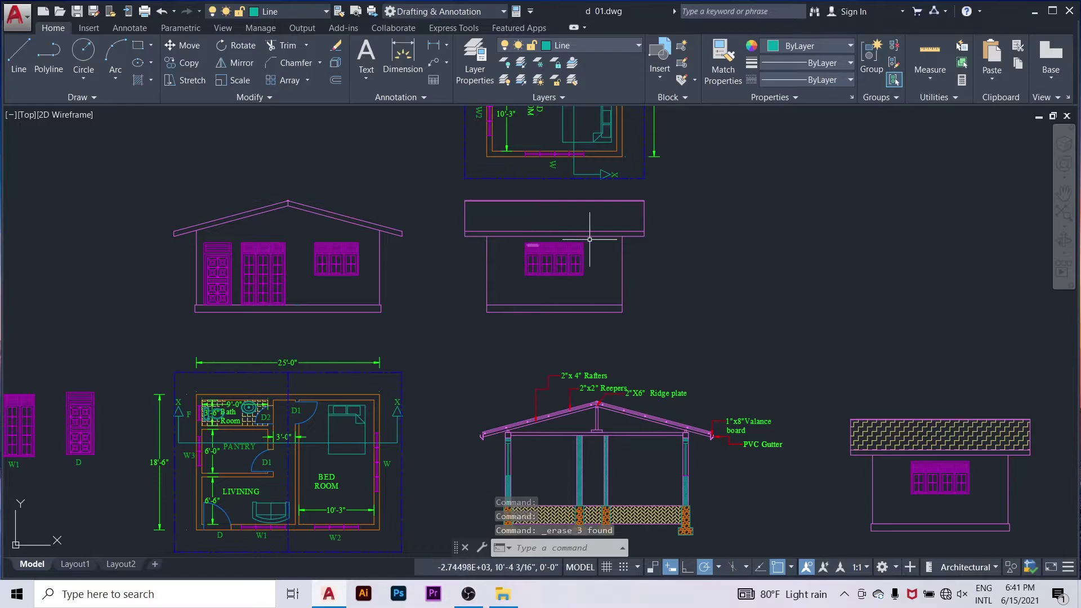
# Step: Make 'hatch' the current layer from the Layer dropdown
pyautogui.scroll(-2, 579, 336)
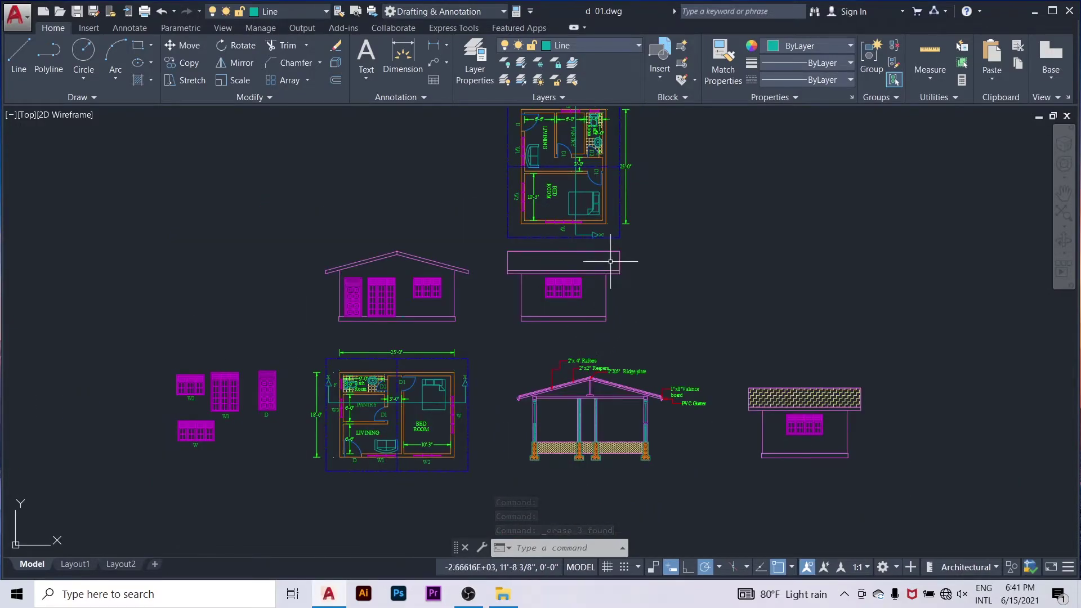
pyautogui.scroll(4, 594, 258)
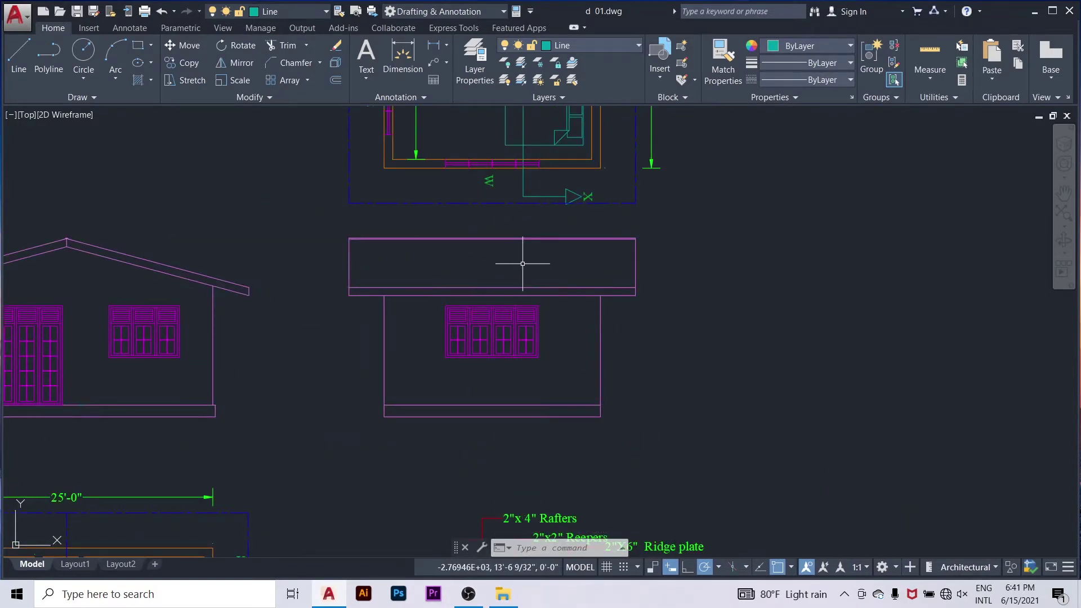
pyautogui.scroll(-2, 522, 263)
pyautogui.scroll(1, 455, 273)
pyautogui.scroll(-4, 460, 258)
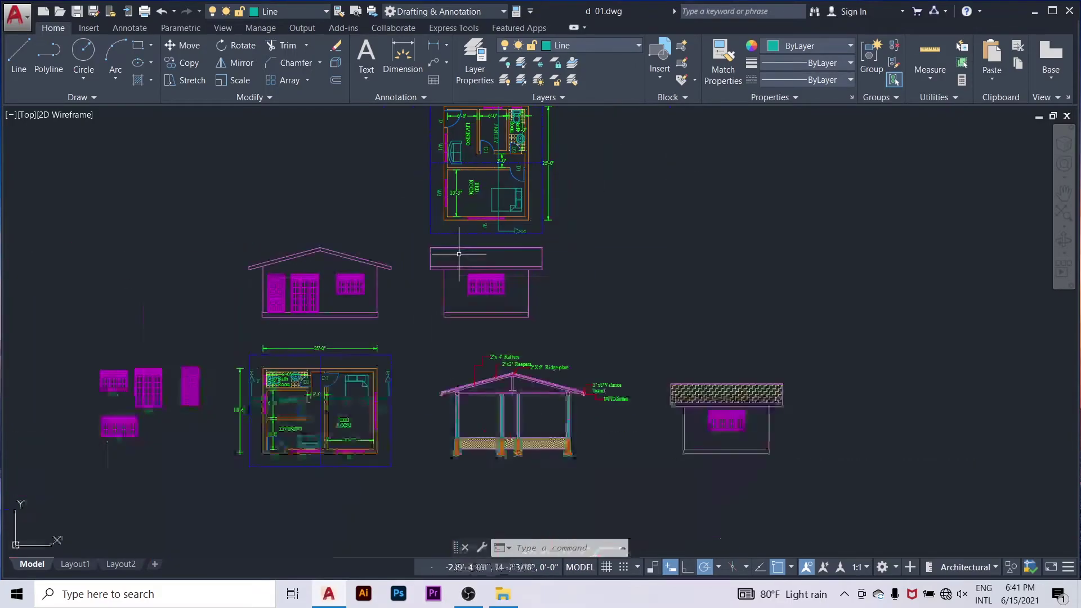
pyautogui.scroll(5, 788, 439)
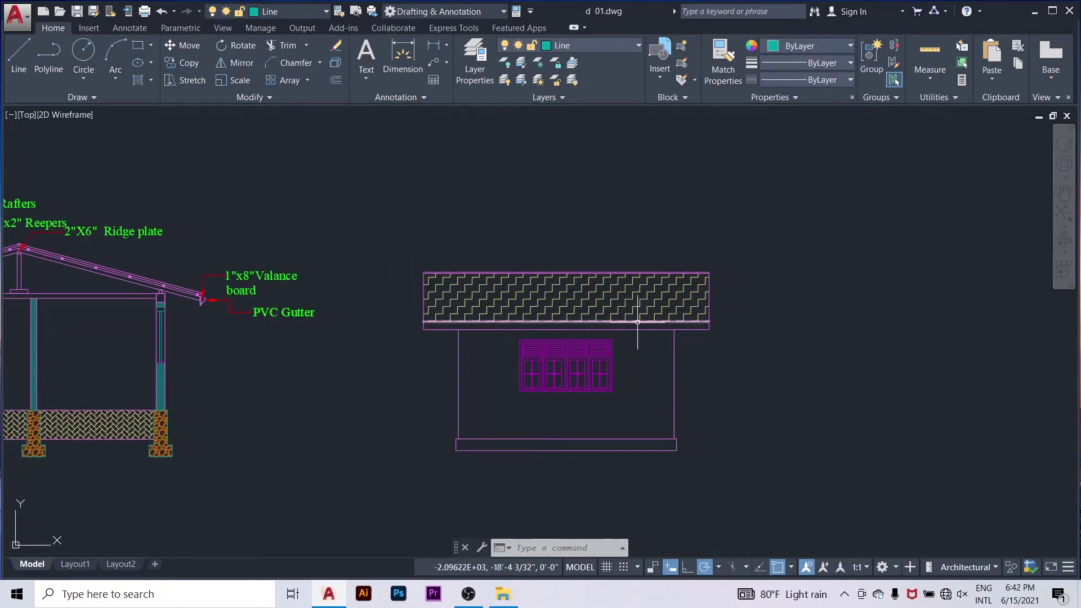
pyautogui.scroll(-2, 637, 325)
pyautogui.scroll(4, 591, 317)
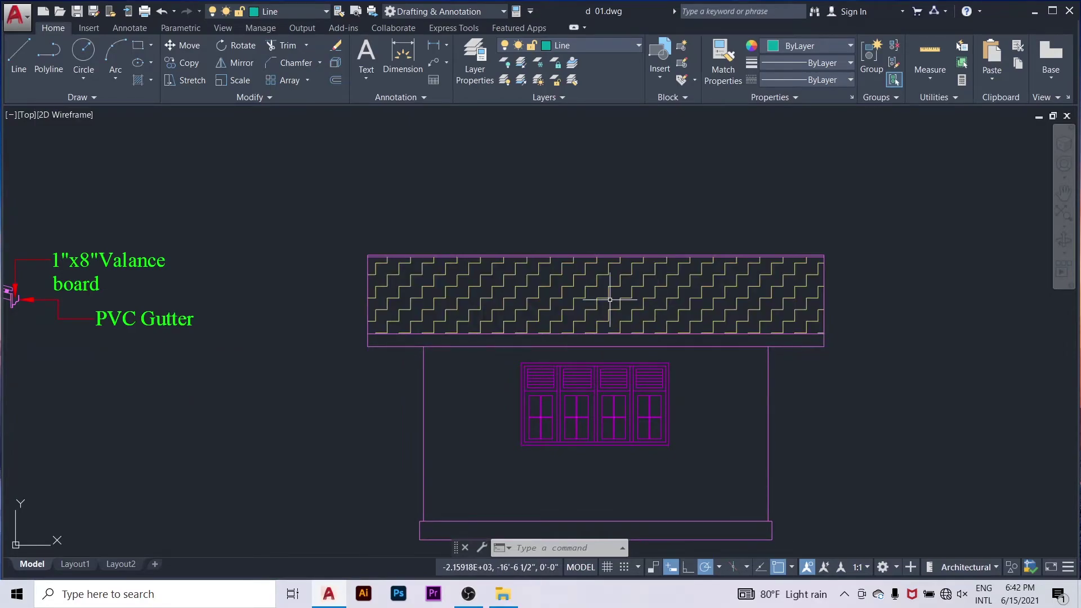
pyautogui.scroll(-2, 572, 300)
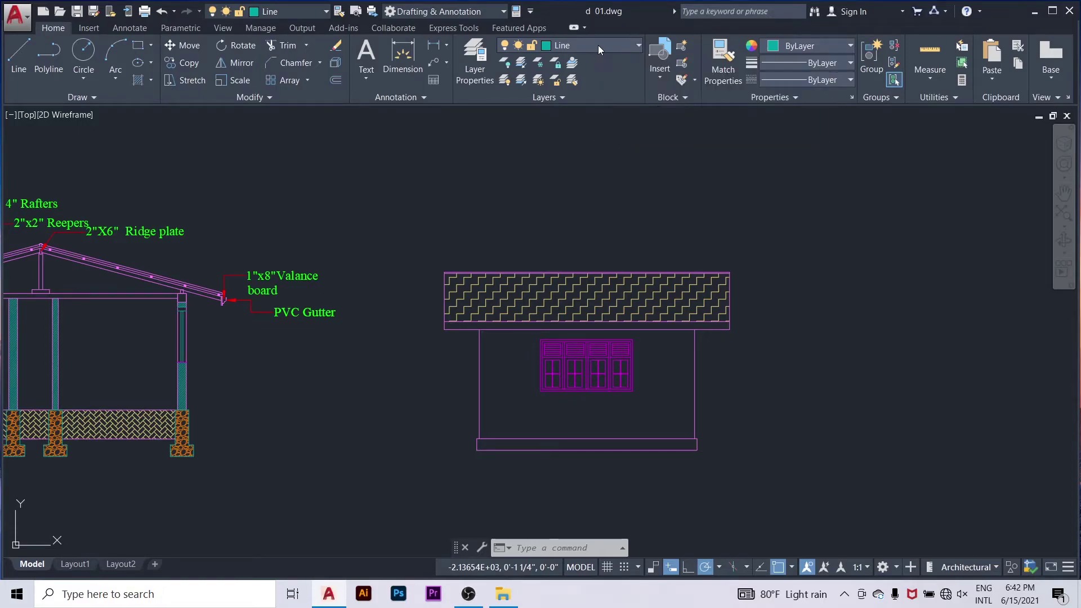
pyautogui.click(598, 45)
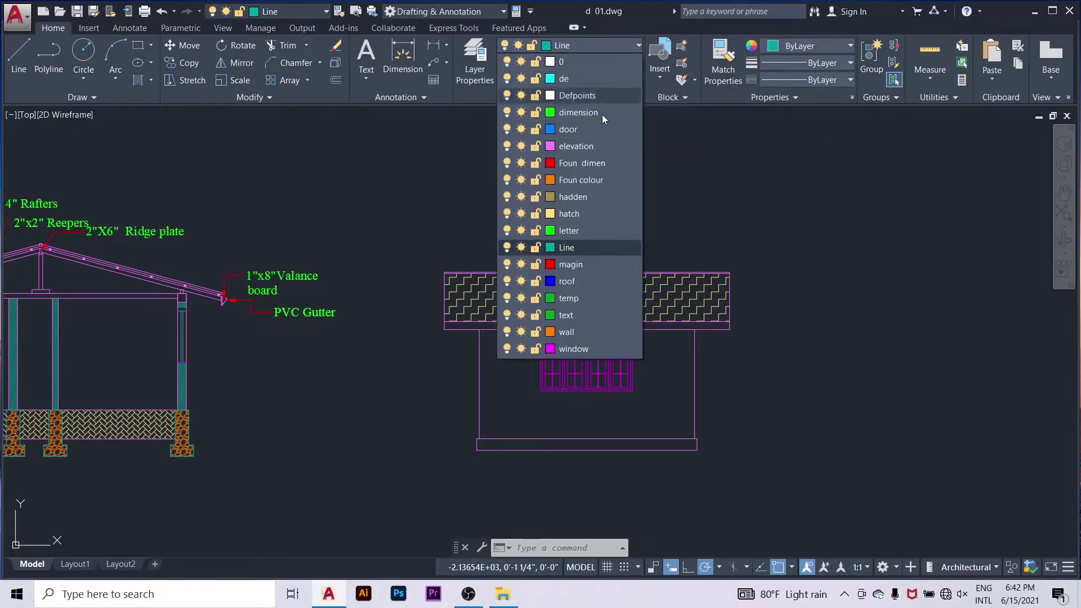
pyautogui.click(600, 214)
pyautogui.scroll(-5, 598, 217)
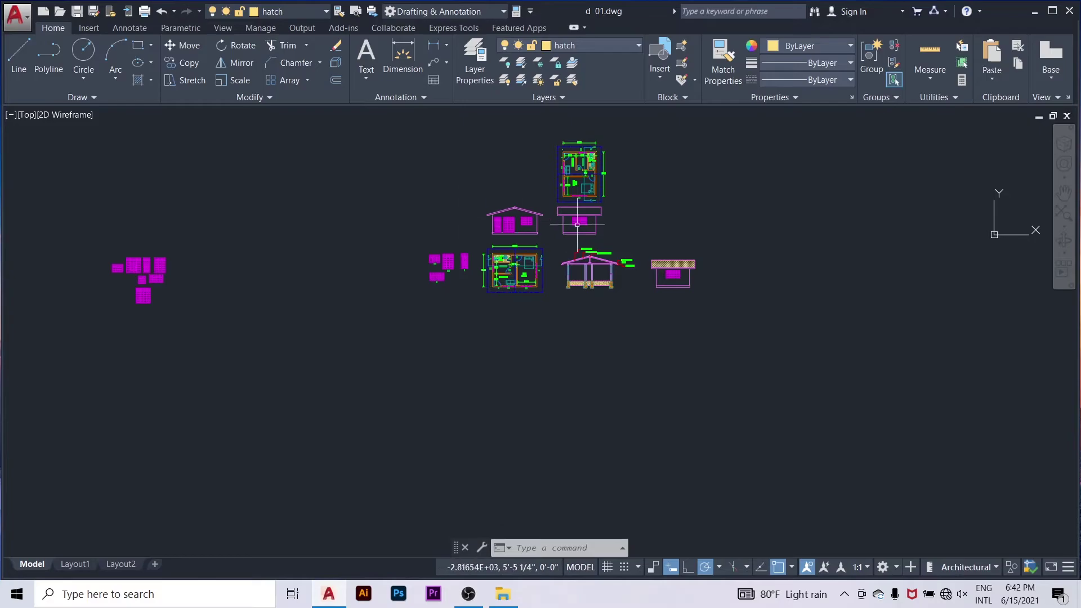
pyautogui.scroll(7, 577, 225)
pyautogui.scroll(2, 580, 189)
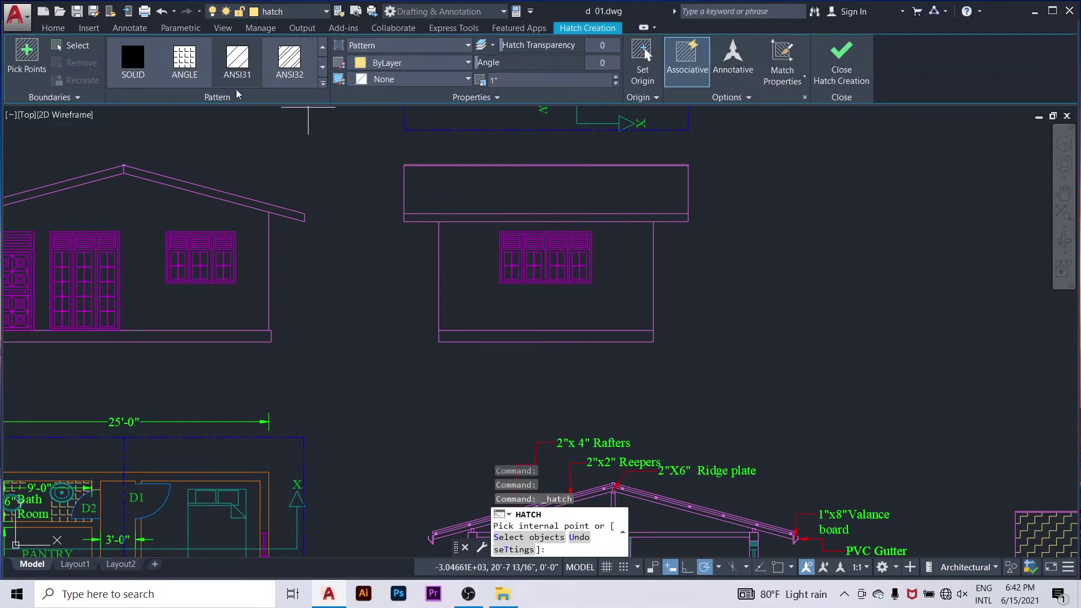
# Step: Hatch the side elevation's roof band with the ZIGZAG pattern at scale 60
pyautogui.click(324, 85)
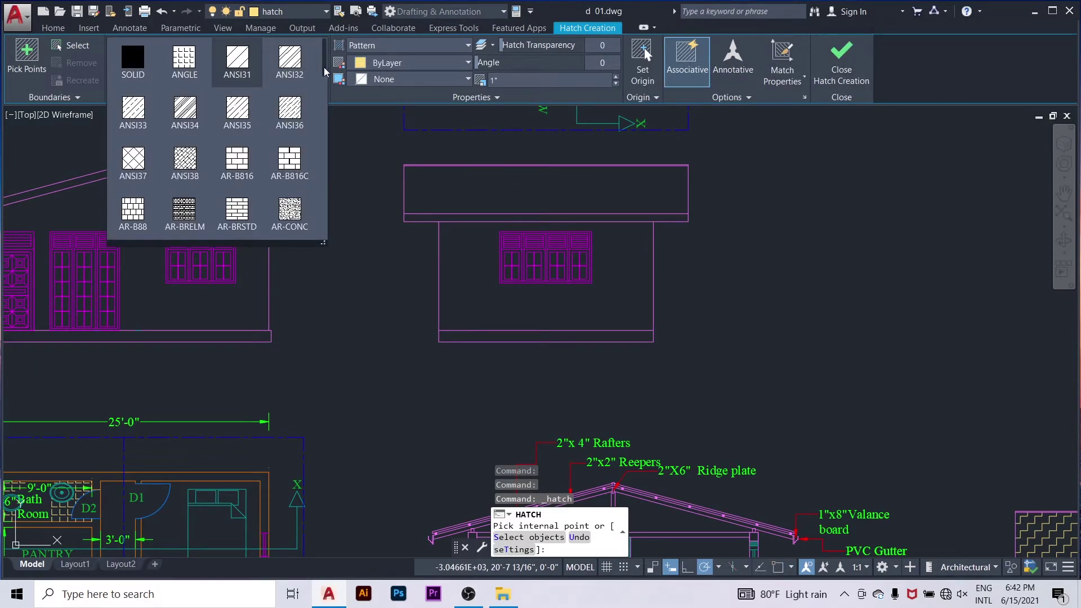
pyautogui.moveTo(325, 72); pyautogui.dragTo(320, 239)
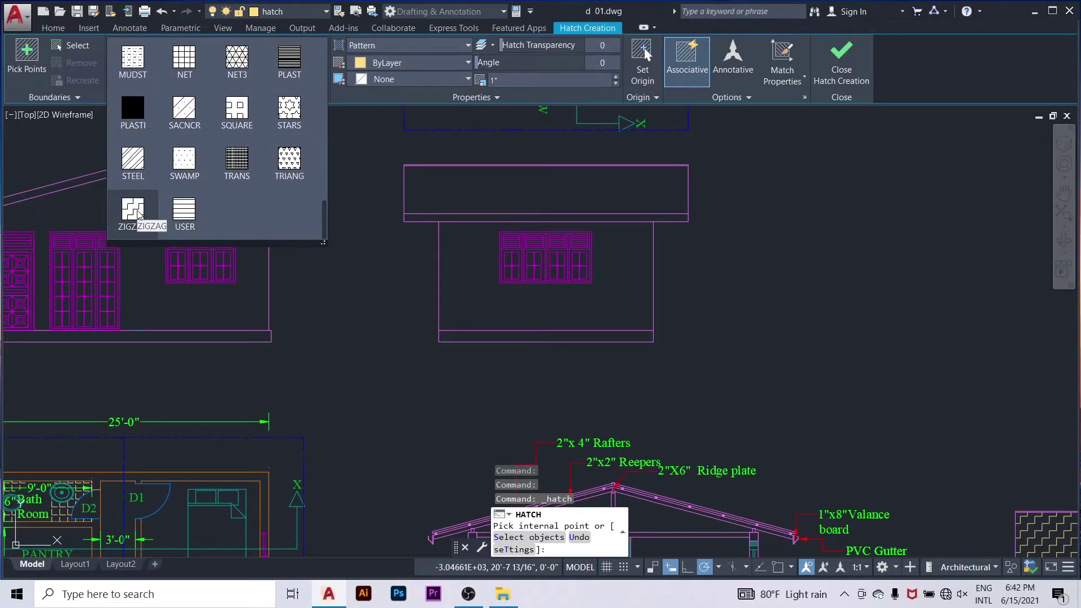
pyautogui.click(139, 214)
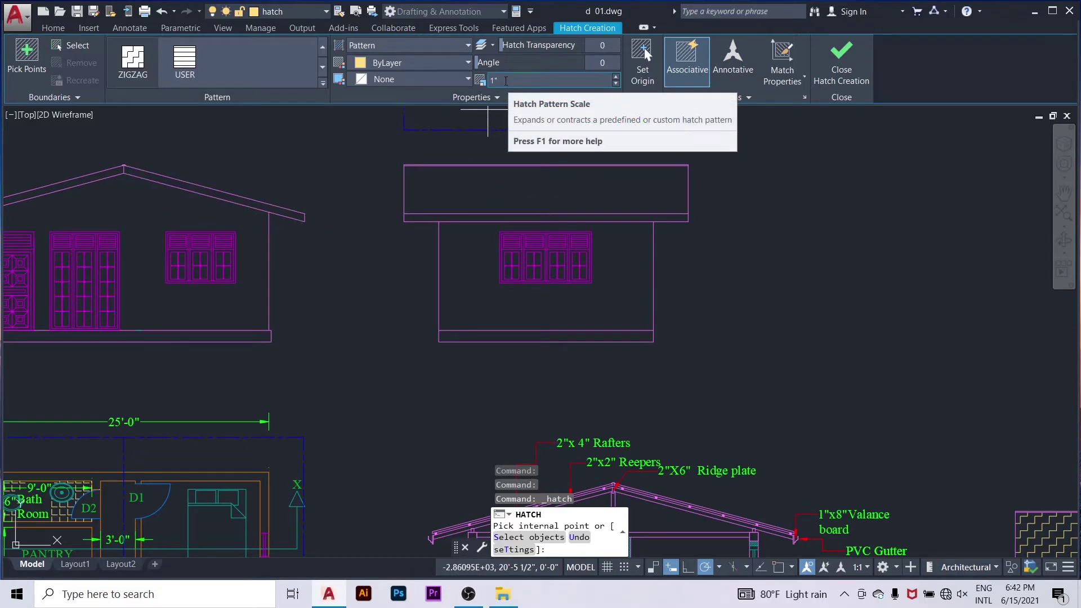
pyautogui.click(491, 79)
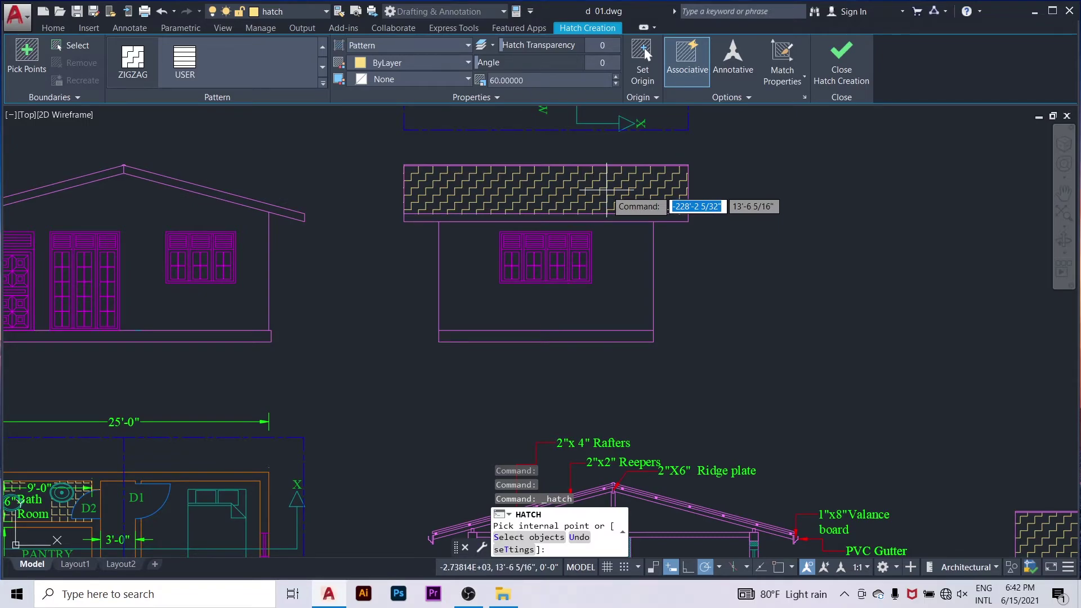
pyautogui.click(606, 190)
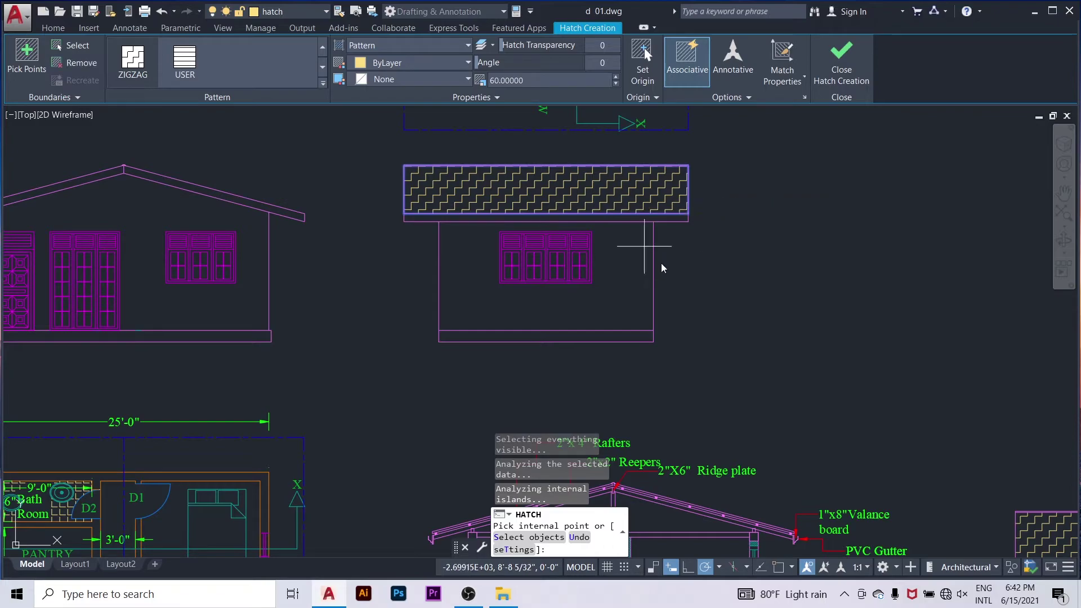
# Step: Commit the ZIGZAG roof hatch and zoom around to review the drawing
pyautogui.press('Return')
pyautogui.scroll(-4, 665, 265)
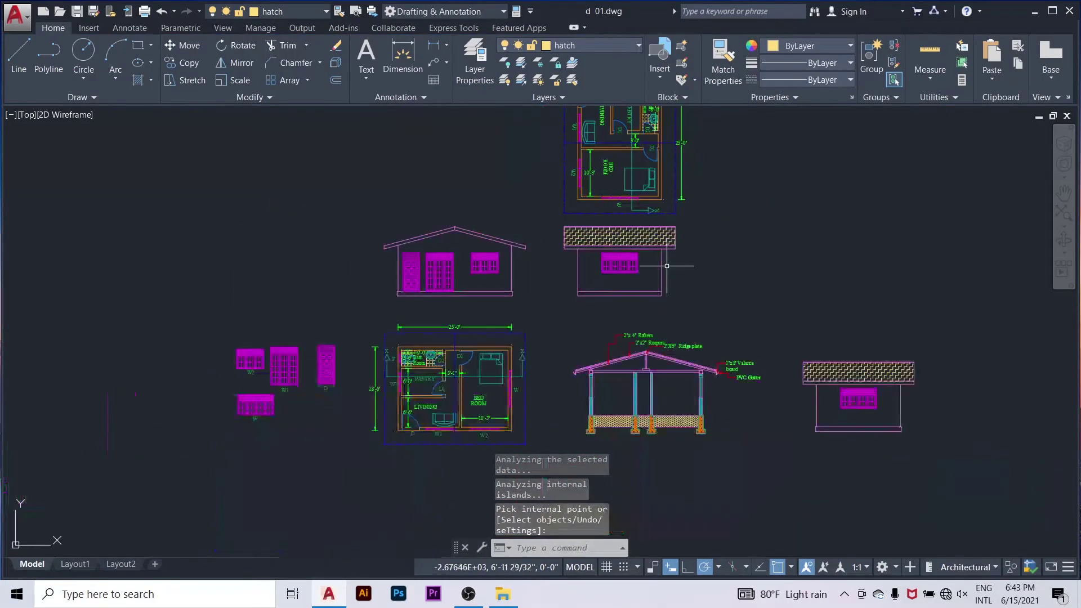
pyautogui.scroll(1, 671, 258)
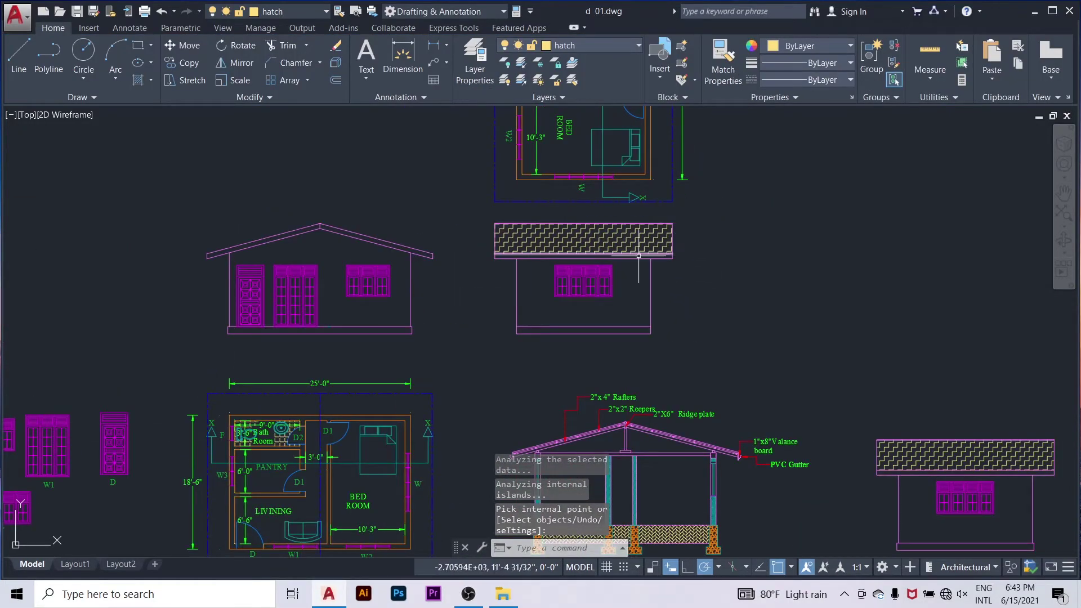
pyautogui.scroll(-3, 664, 248)
pyautogui.scroll(4, 656, 236)
pyautogui.scroll(-4, 653, 236)
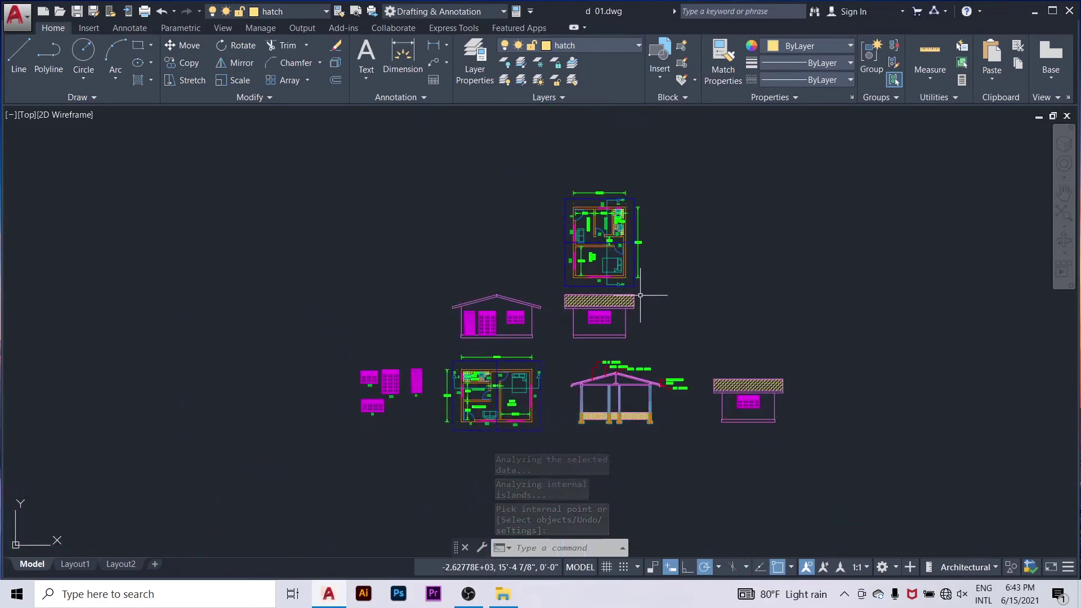
pyautogui.scroll(4, 640, 193)
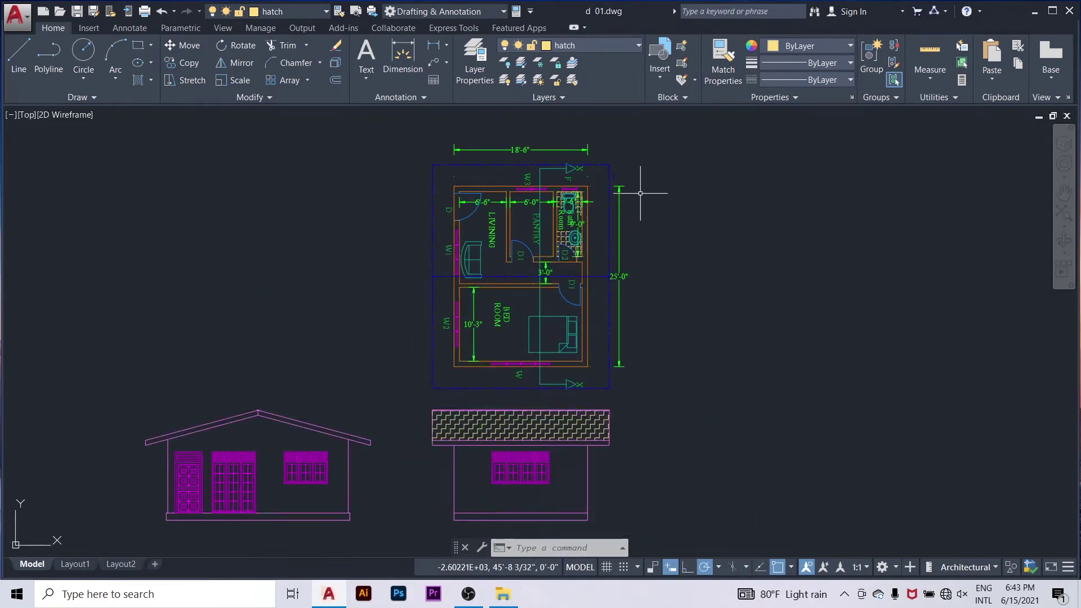
# Step: Erase the rotated floor-plan copy (84 objects) above the elevations with a crossing window
pyautogui.click(657, 126)
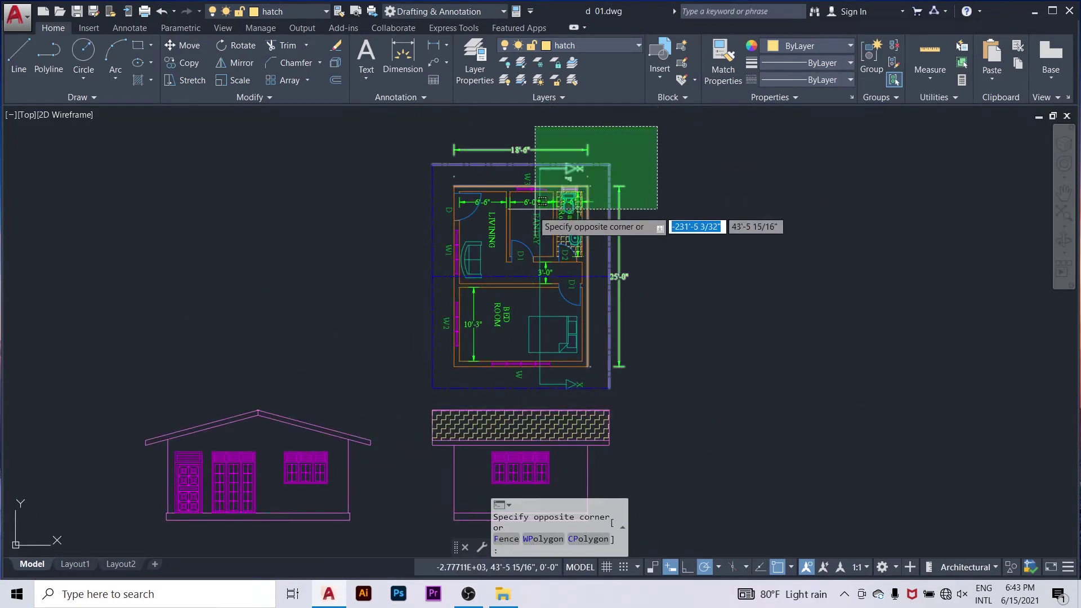
pyautogui.click(354, 394)
pyautogui.press('Delete')
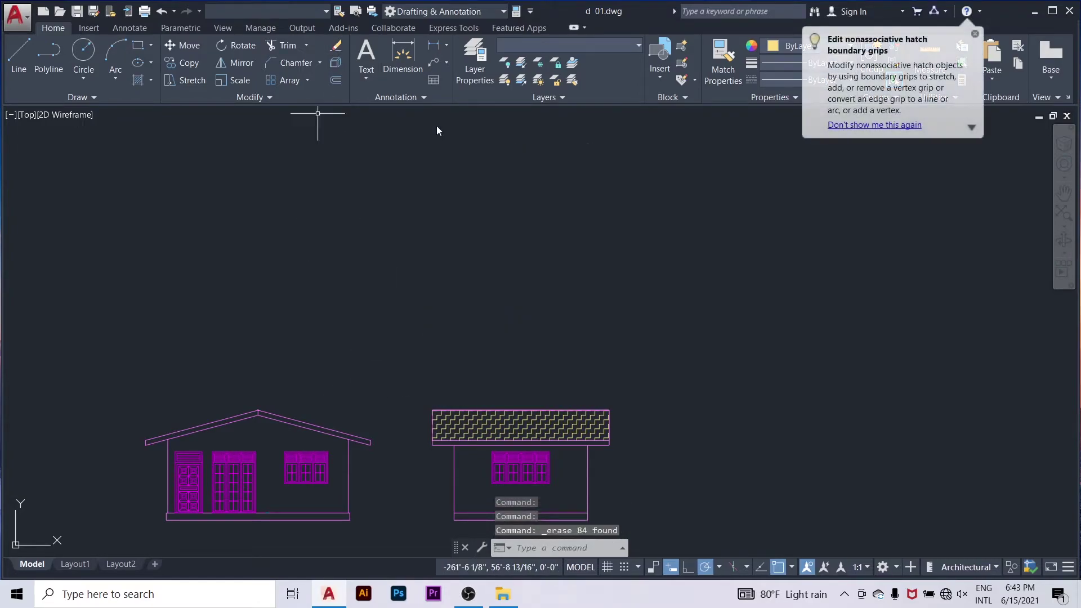
pyautogui.scroll(-5, 524, 206)
pyautogui.scroll(3, 496, 250)
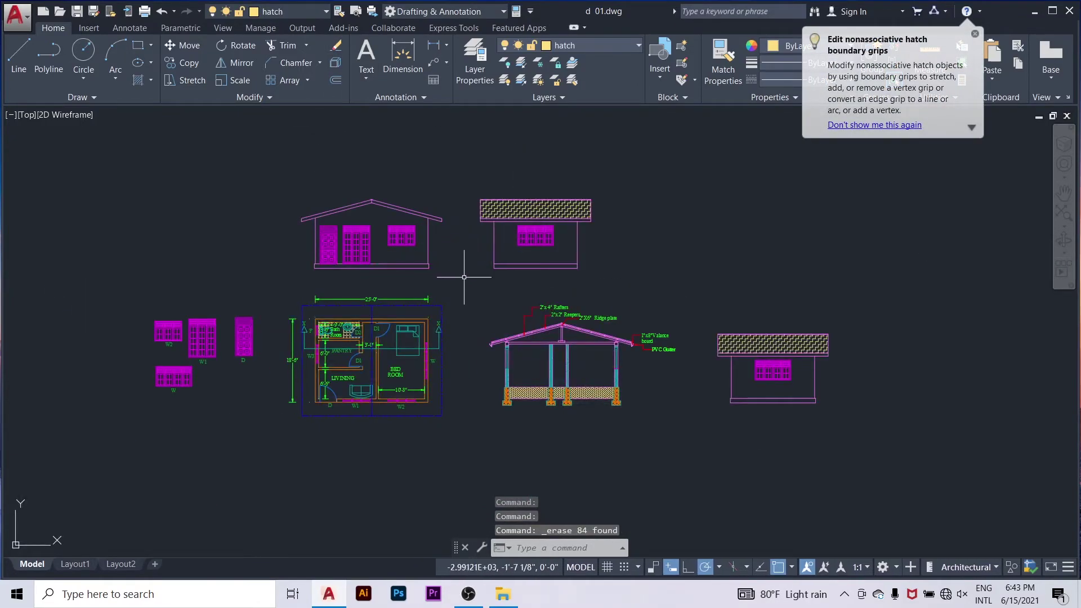
pyautogui.scroll(2, 462, 275)
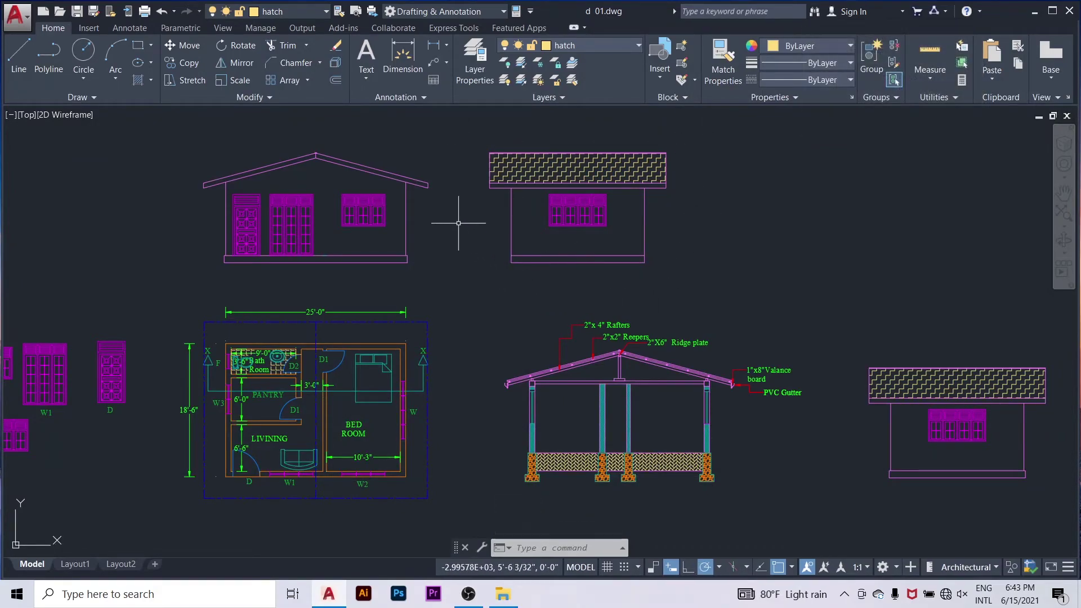
pyautogui.scroll(-2, 458, 223)
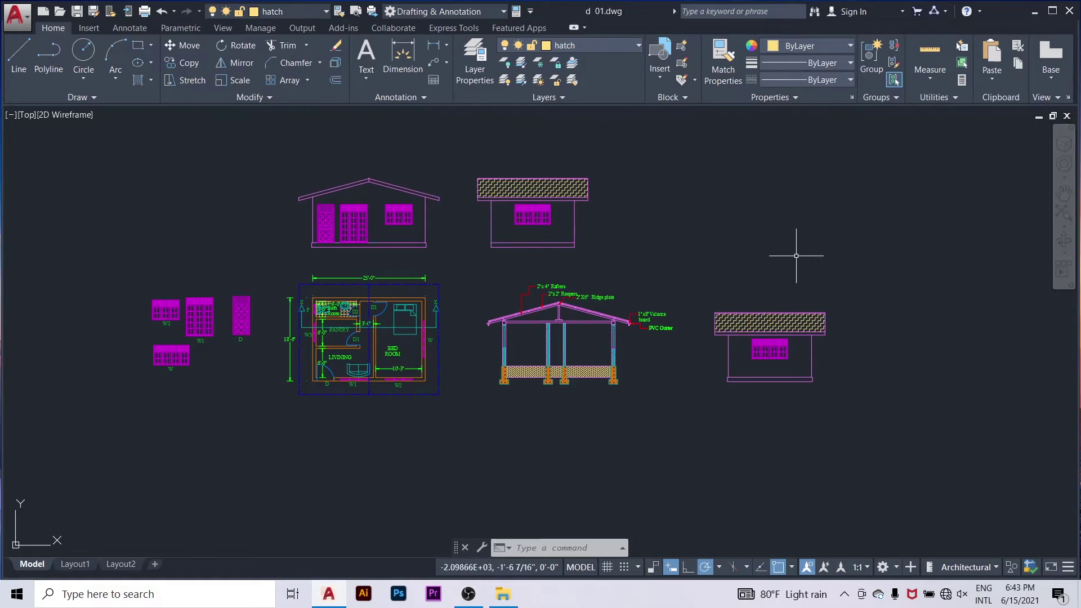
pyautogui.scroll(2, 469, 171)
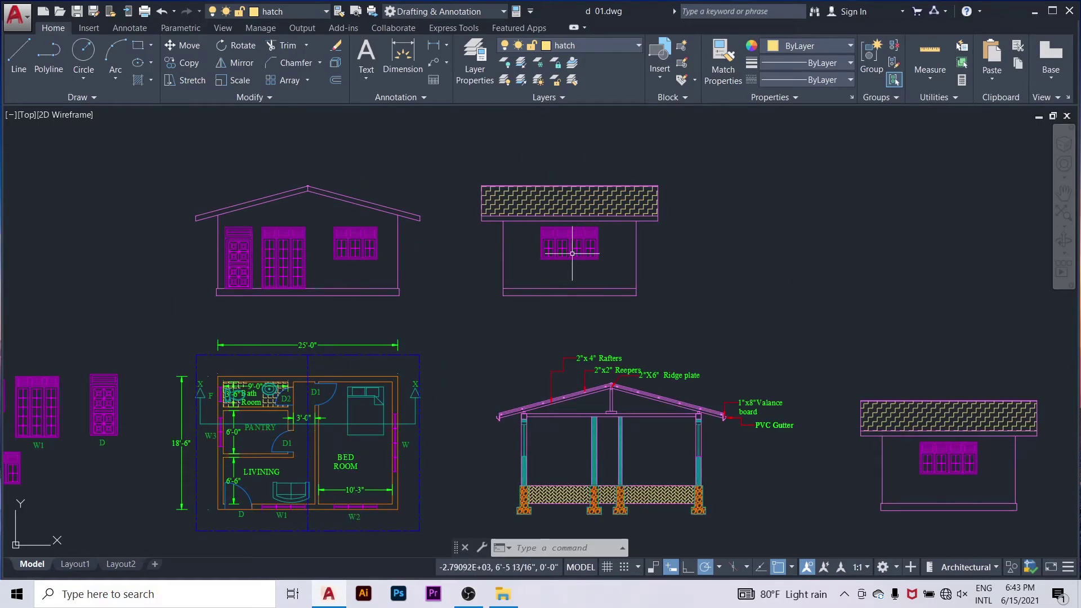
pyautogui.scroll(3, 568, 247)
pyautogui.scroll(-1, 498, 229)
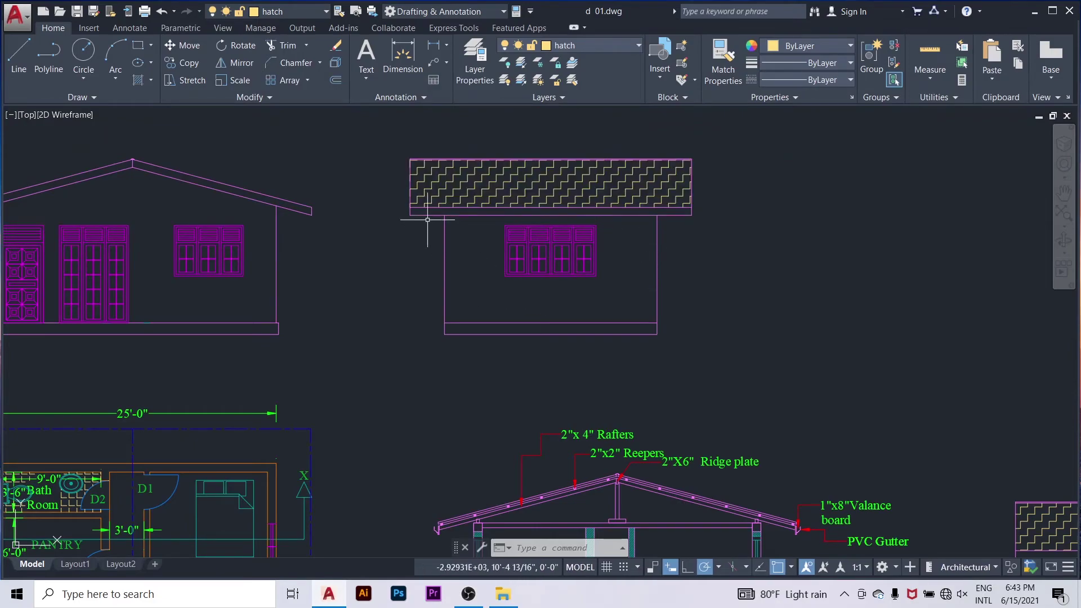
pyautogui.scroll(-2, 676, 280)
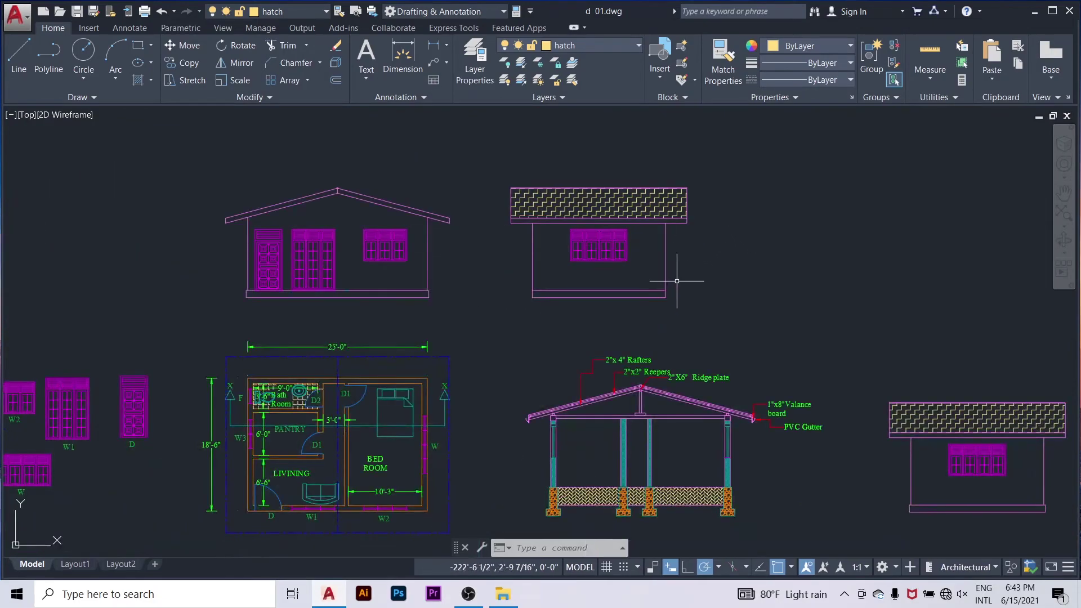
pyautogui.scroll(4, 536, 306)
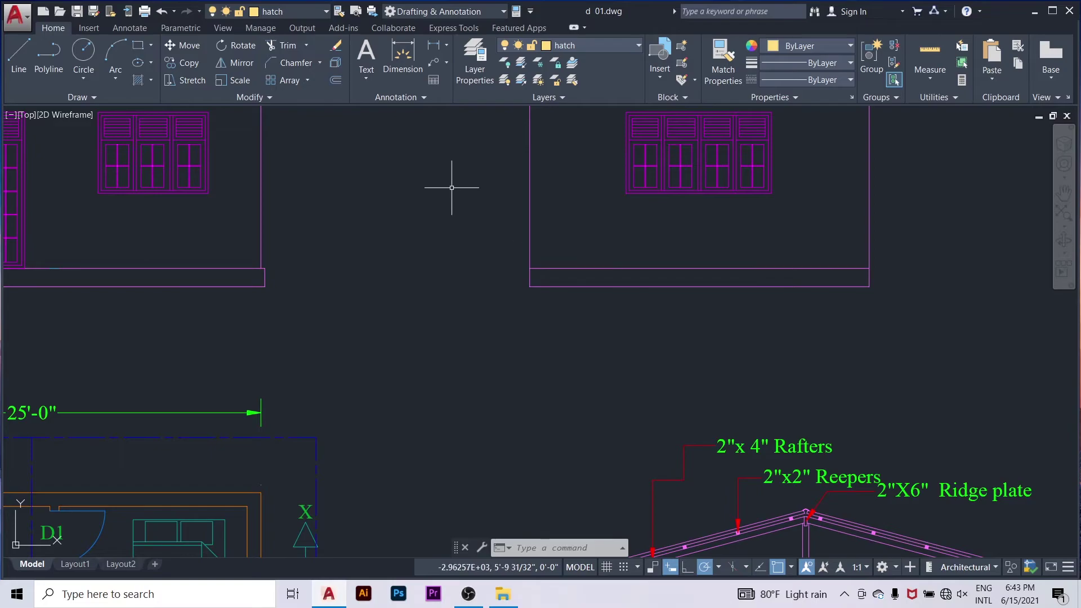
# Step: Make 'elevation' the current layer and draw a line at the plinth's left wall corner
pyautogui.click(586, 45)
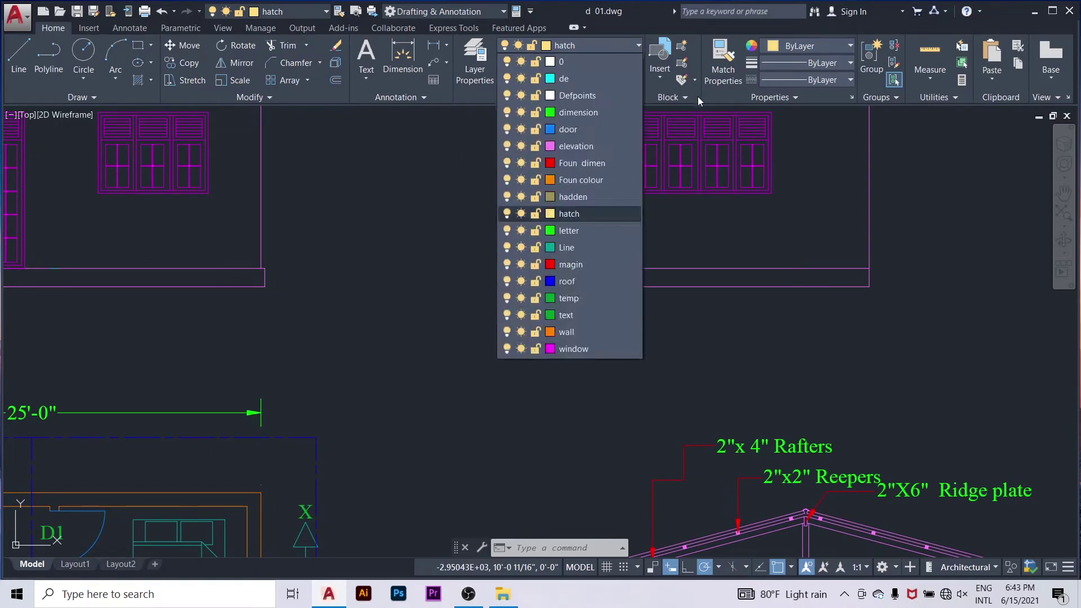
pyautogui.click(604, 147)
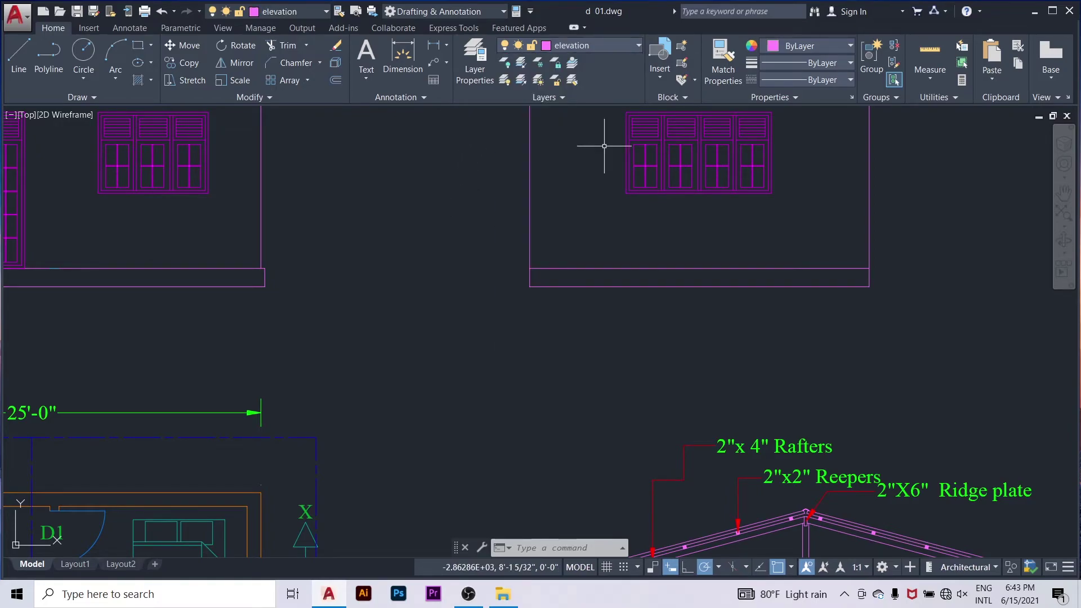
pyautogui.click(19, 53)
pyautogui.scroll(3, 526, 257)
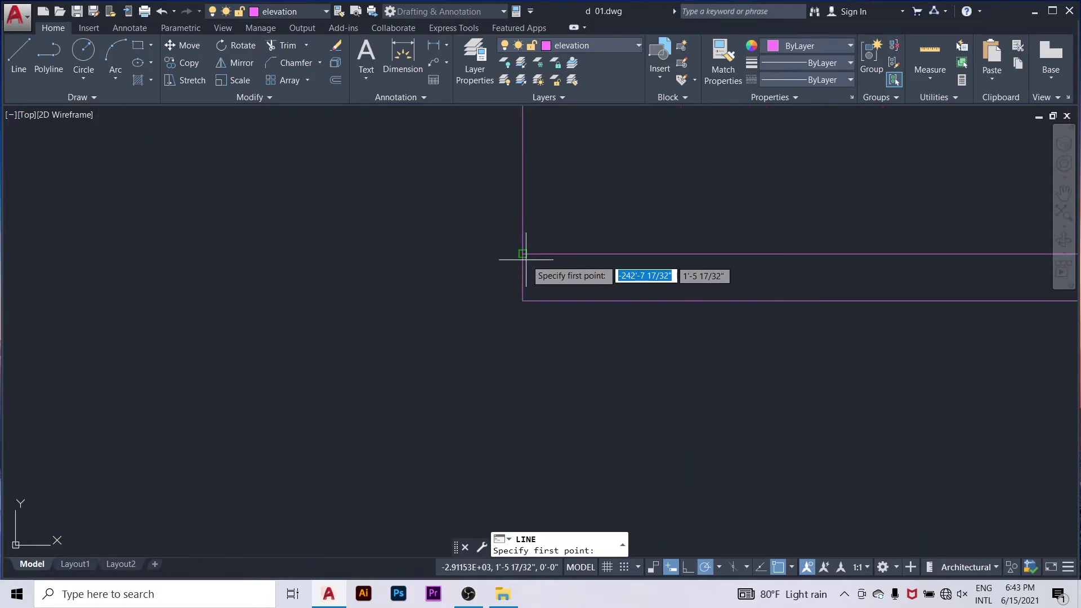
pyautogui.click(522, 253)
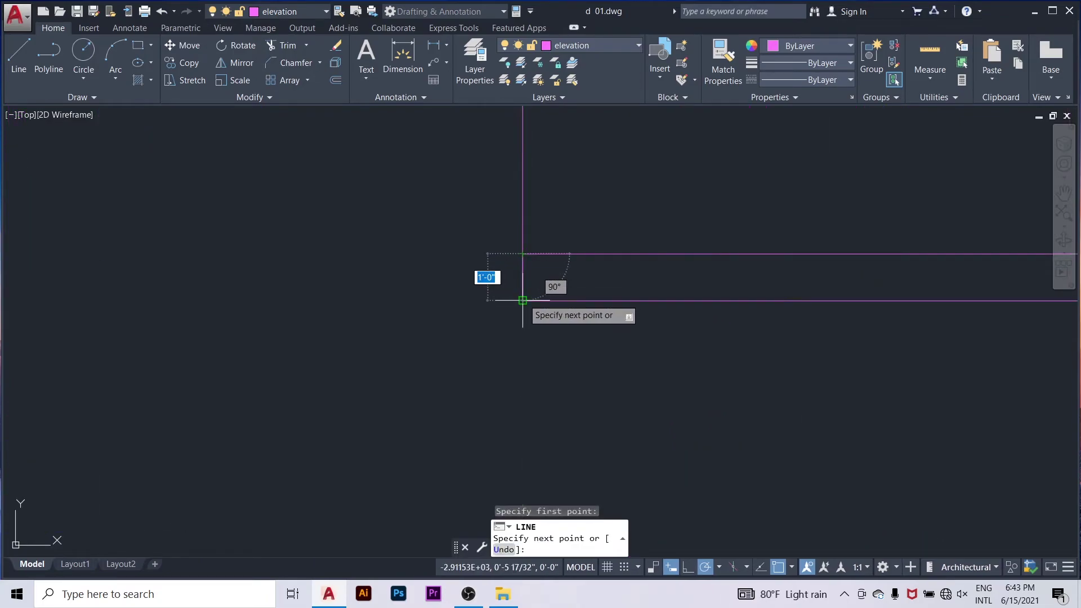
pyautogui.press('Return')
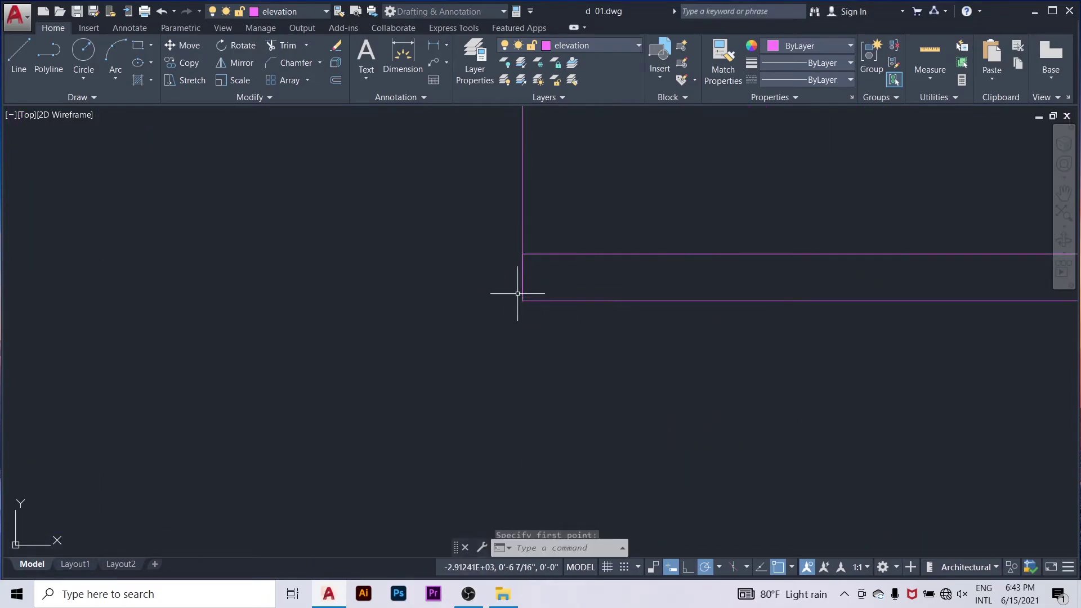
pyautogui.scroll(-5, 562, 304)
pyautogui.scroll(5, 718, 277)
# Step: Draw a vertical line at the plinth's right wall corner down to its bottom edge
pyautogui.press('Return')
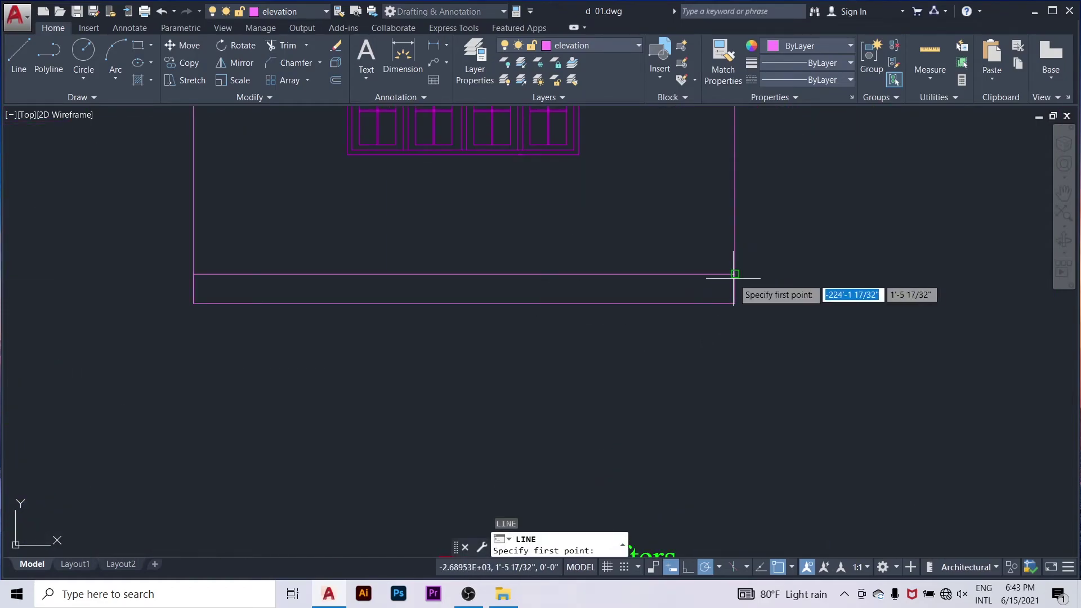
pyautogui.click(734, 275)
pyautogui.click(735, 303)
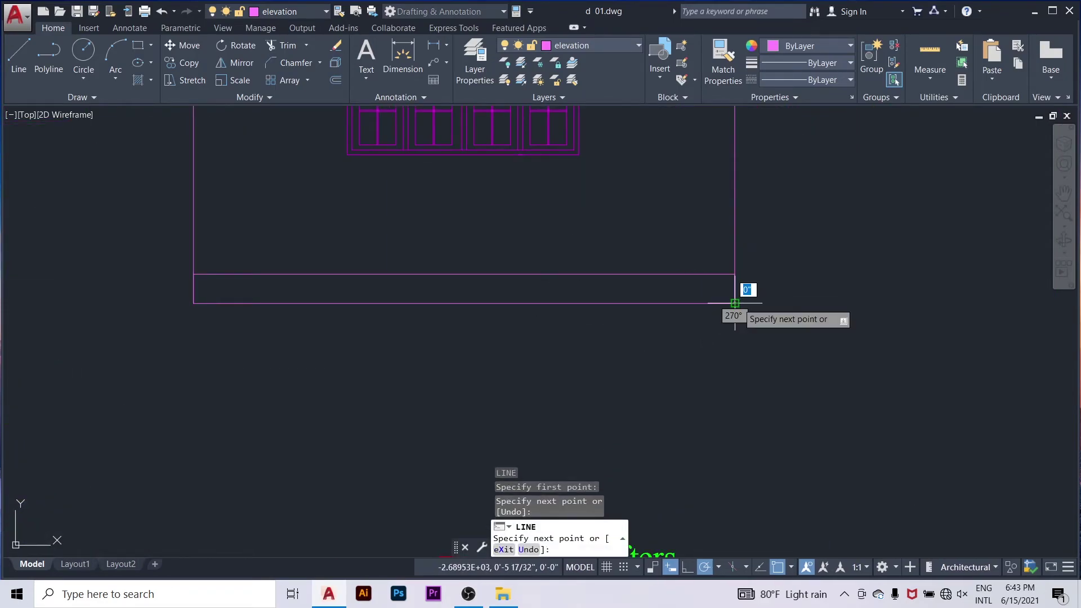
pyautogui.press('Return')
pyautogui.scroll(-4, 734, 303)
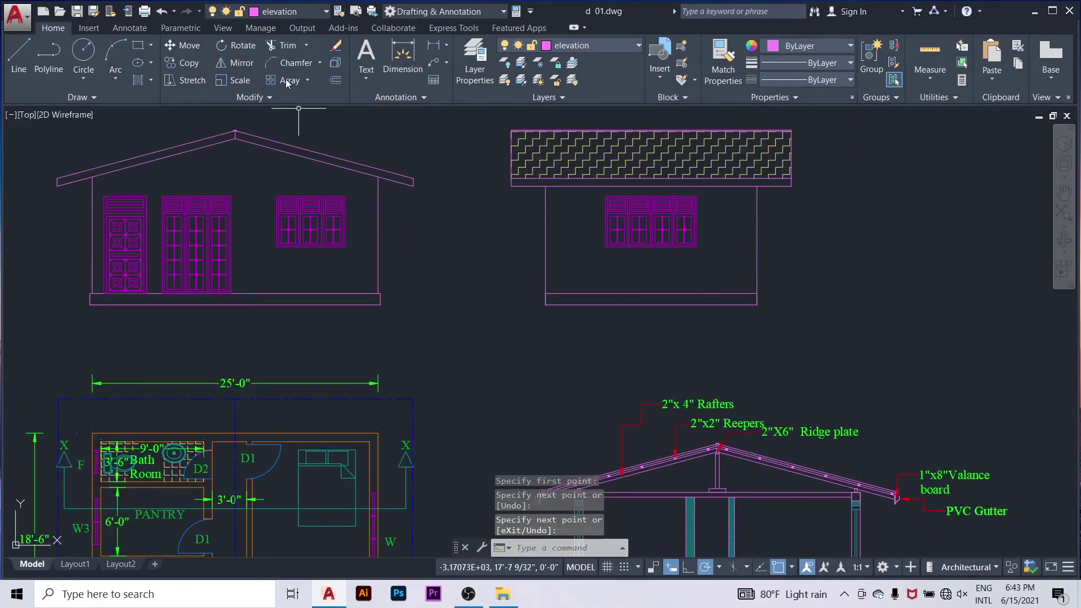
# Step: Move the left plinth-end line 2.5 to the left
pyautogui.click(189, 42)
pyautogui.scroll(4, 521, 289)
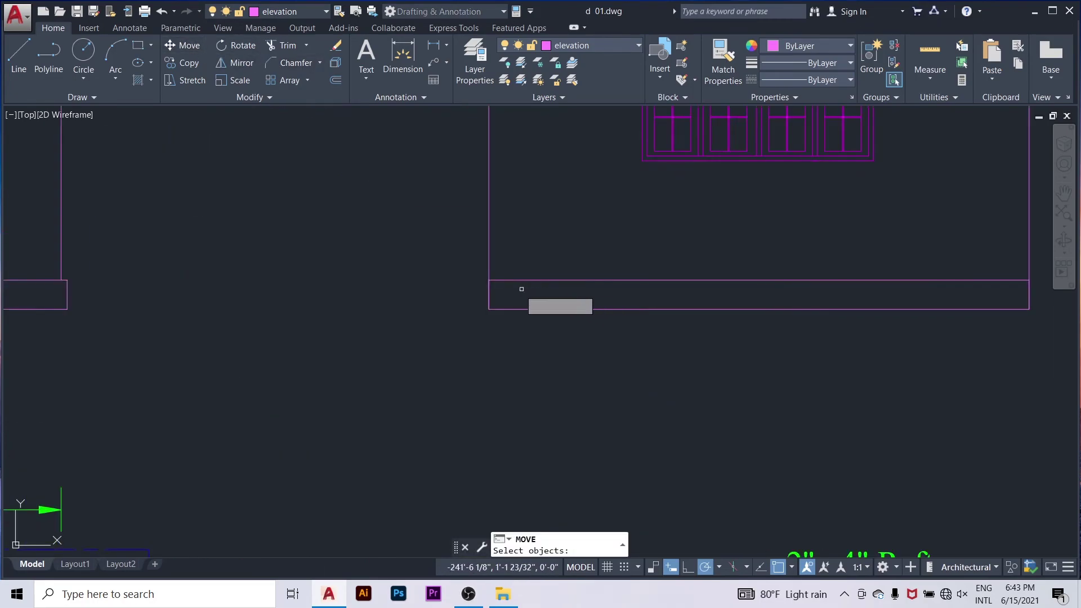
pyautogui.click(490, 296)
pyautogui.press('Return')
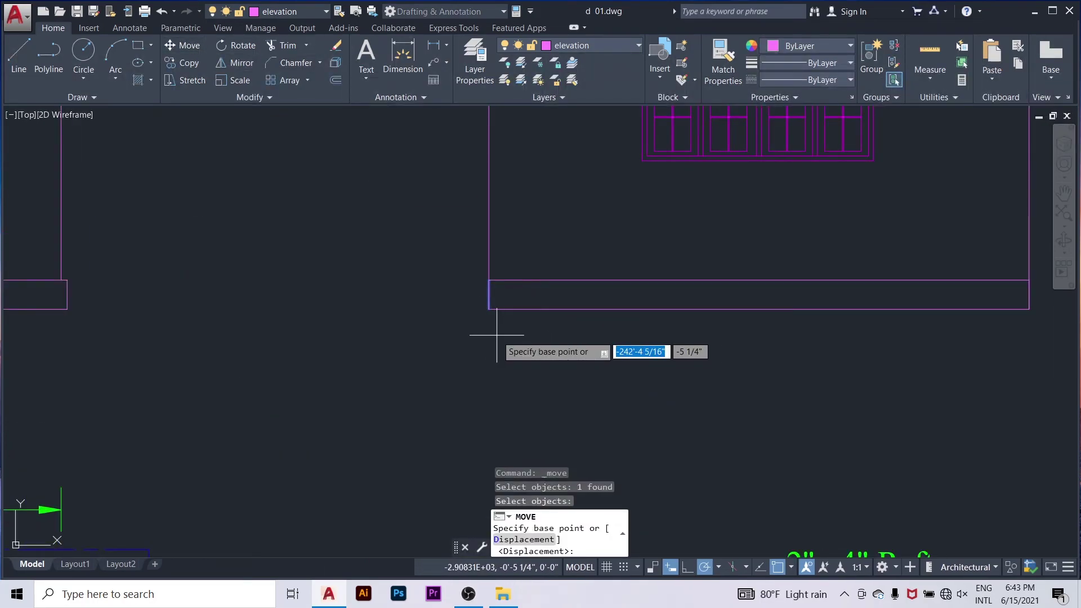
pyautogui.click(496, 335)
pyautogui.write('2')
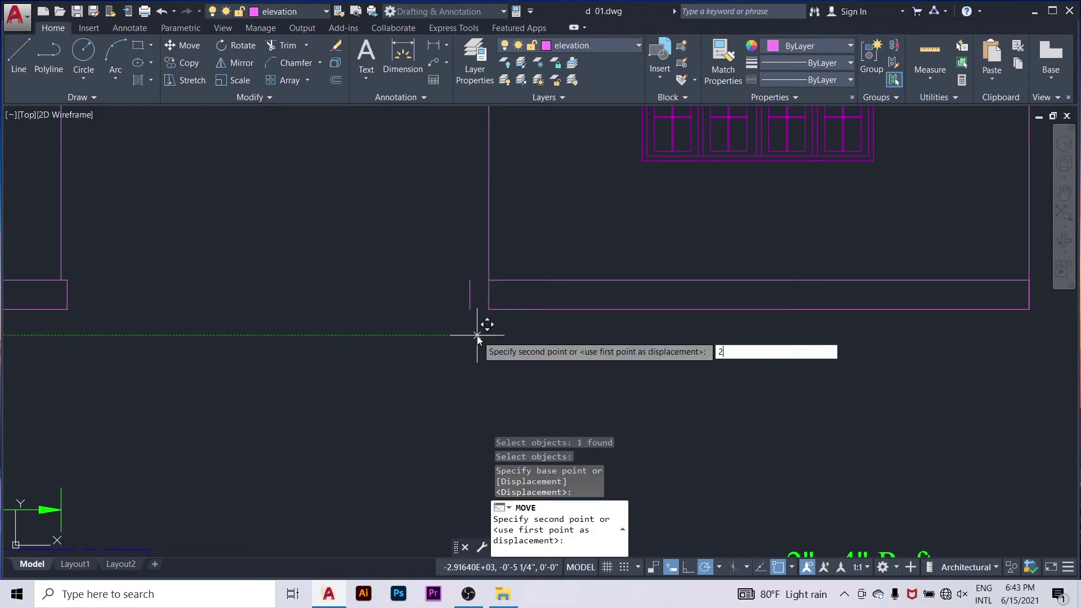
pyautogui.write('.5')
pyautogui.press('Return')
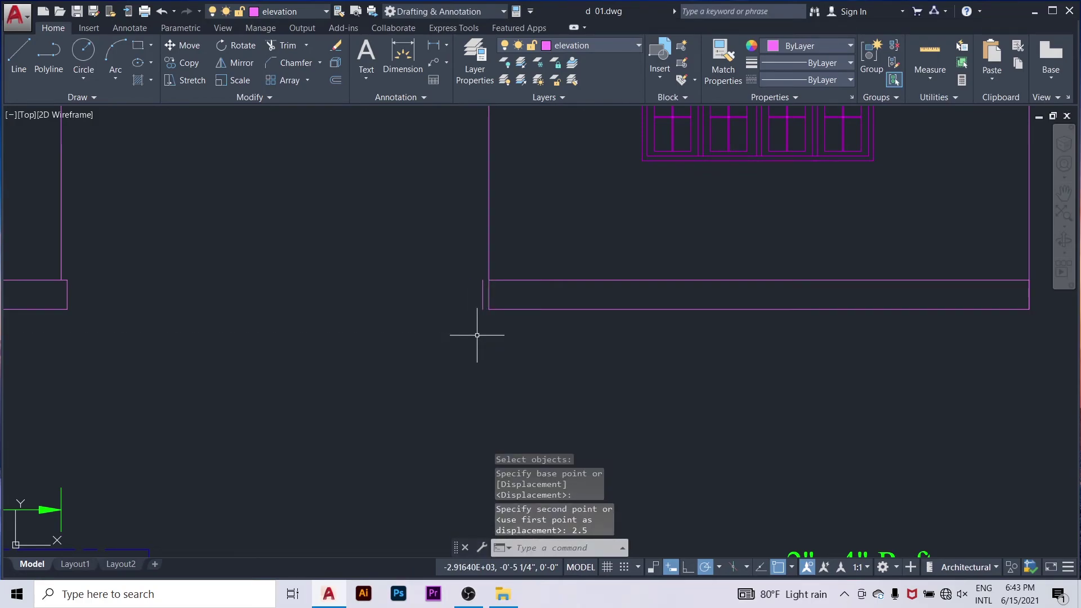
pyautogui.scroll(-5, 478, 337)
pyautogui.scroll(4, 620, 329)
pyautogui.scroll(2, 619, 329)
# Step: Move the right plinth-end line 2.5 to the right
pyautogui.rightClick(672, 227)
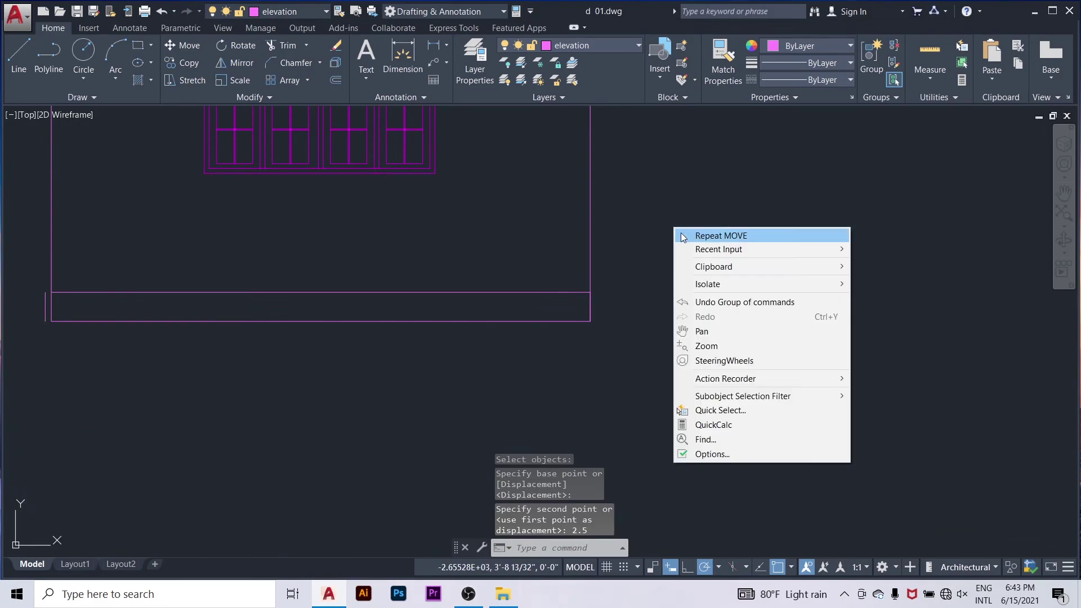
pyautogui.click(695, 234)
pyautogui.click(589, 305)
pyautogui.press('Return')
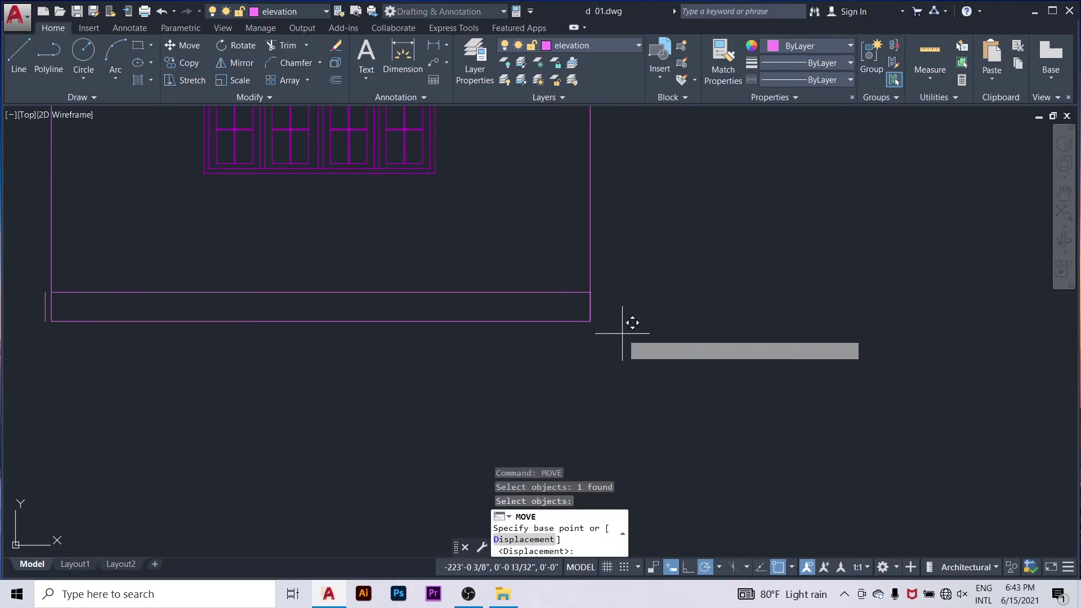
pyautogui.click(623, 333)
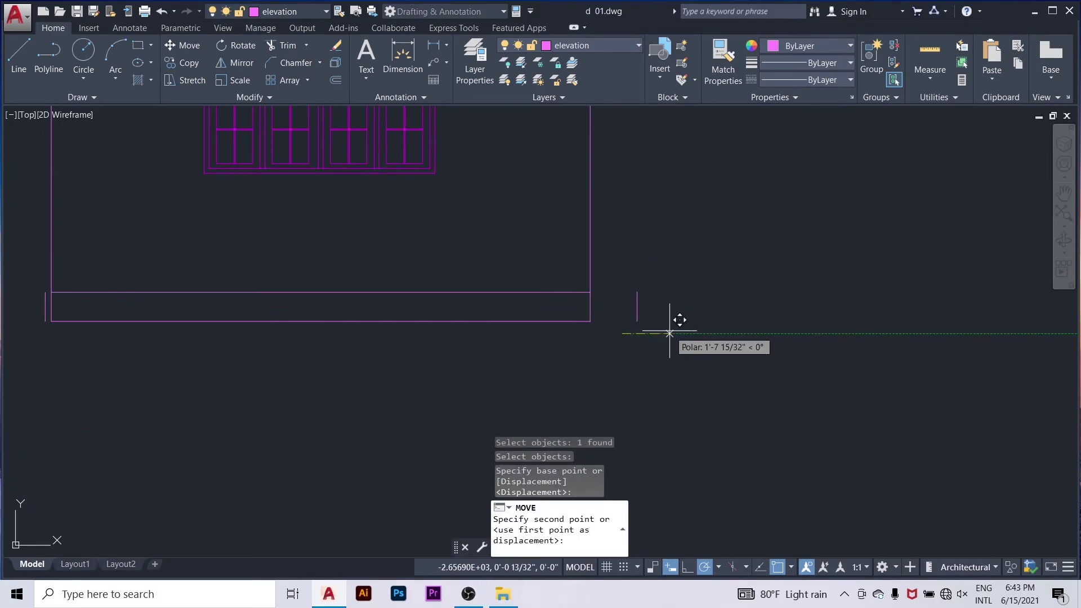
pyautogui.write('2.5')
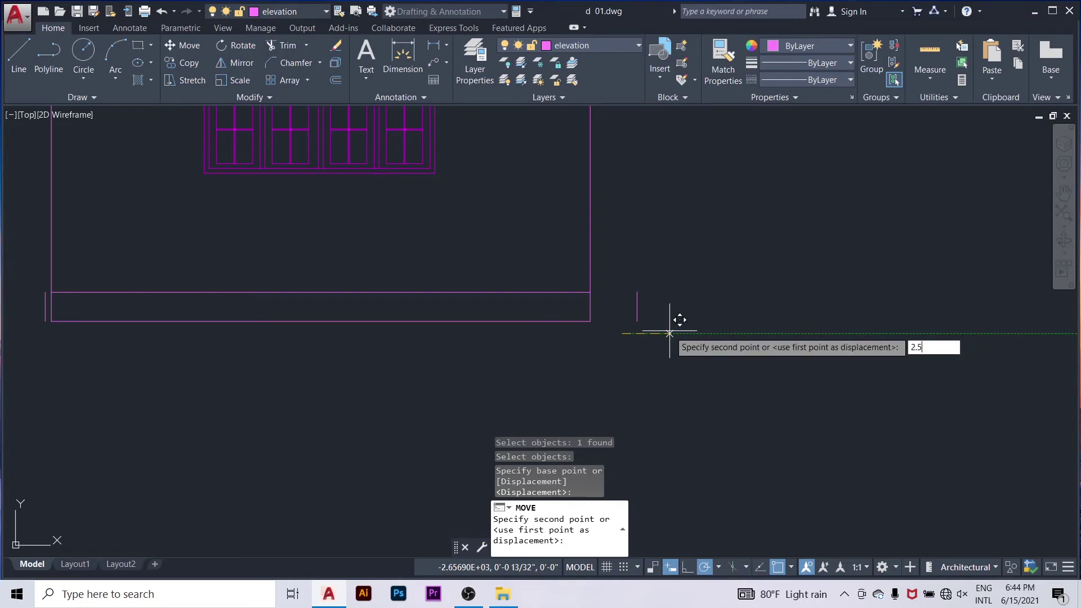
pyautogui.press('Return')
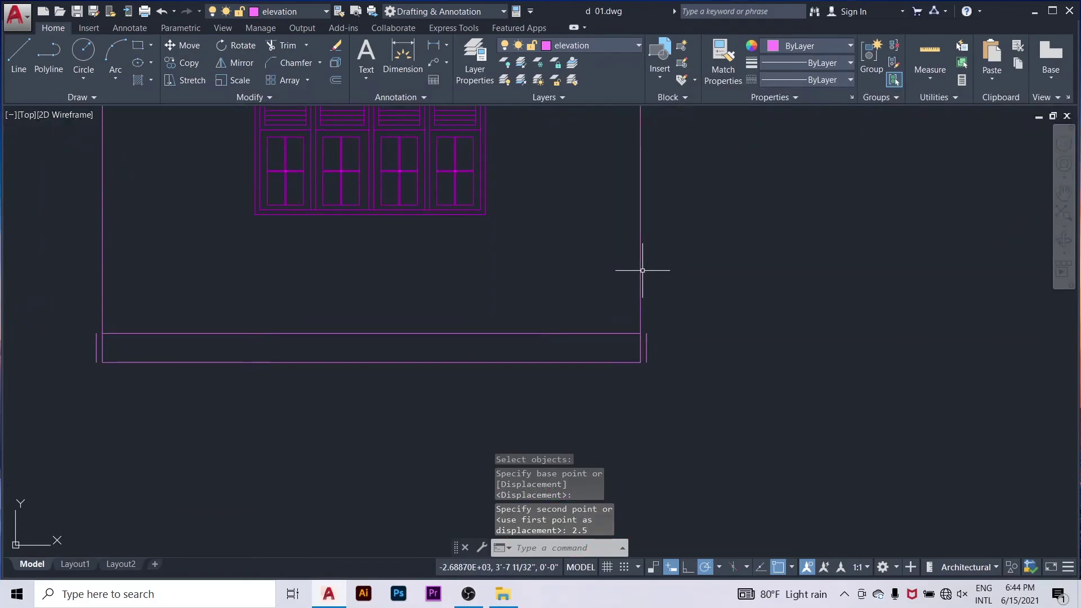
pyautogui.scroll(-2, 641, 281)
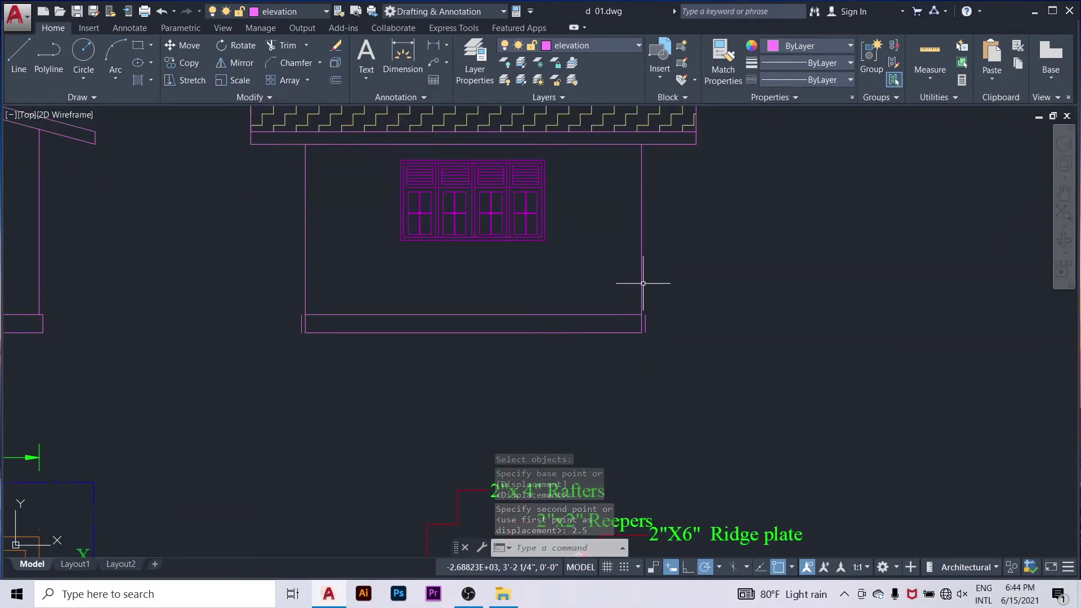
pyautogui.rightClick(304, 198)
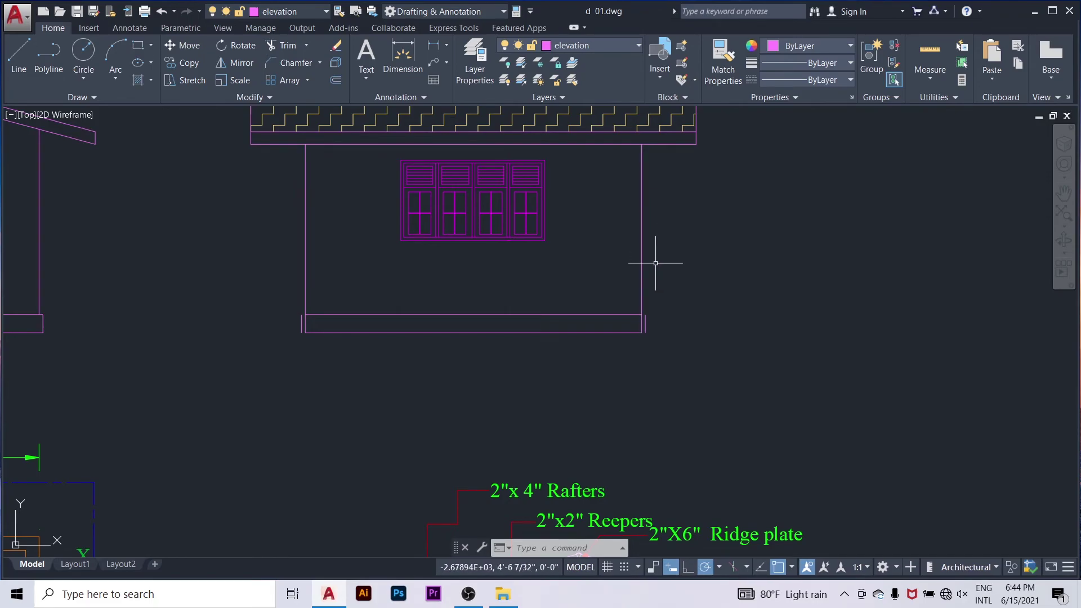
pyautogui.scroll(5, 282, 322)
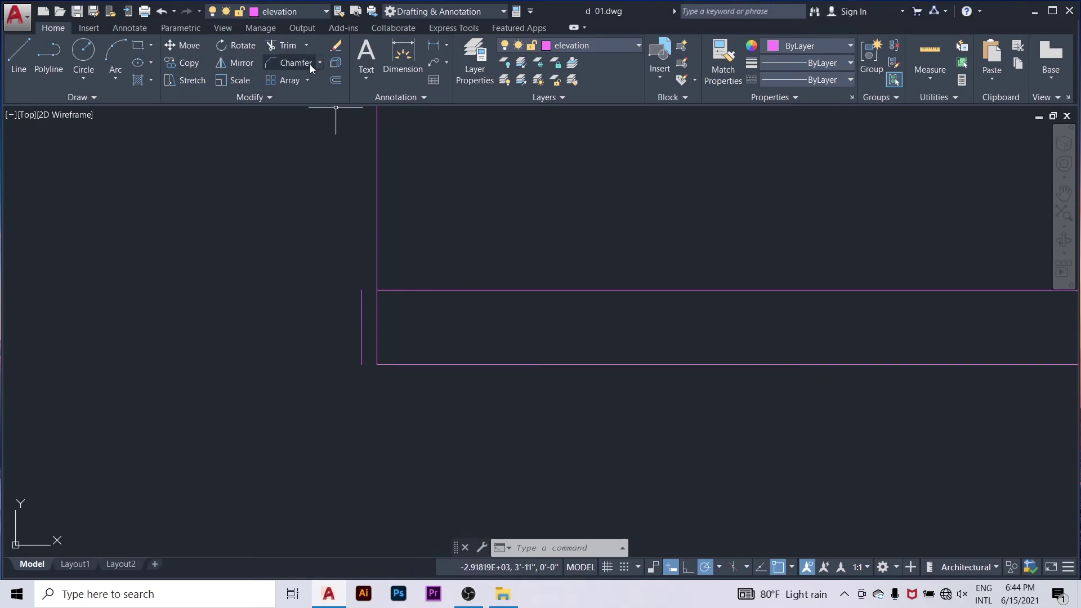
# Step: Extend the left and right plinth lines out to the shifted end lines using all boundaries
pyautogui.click(306, 45)
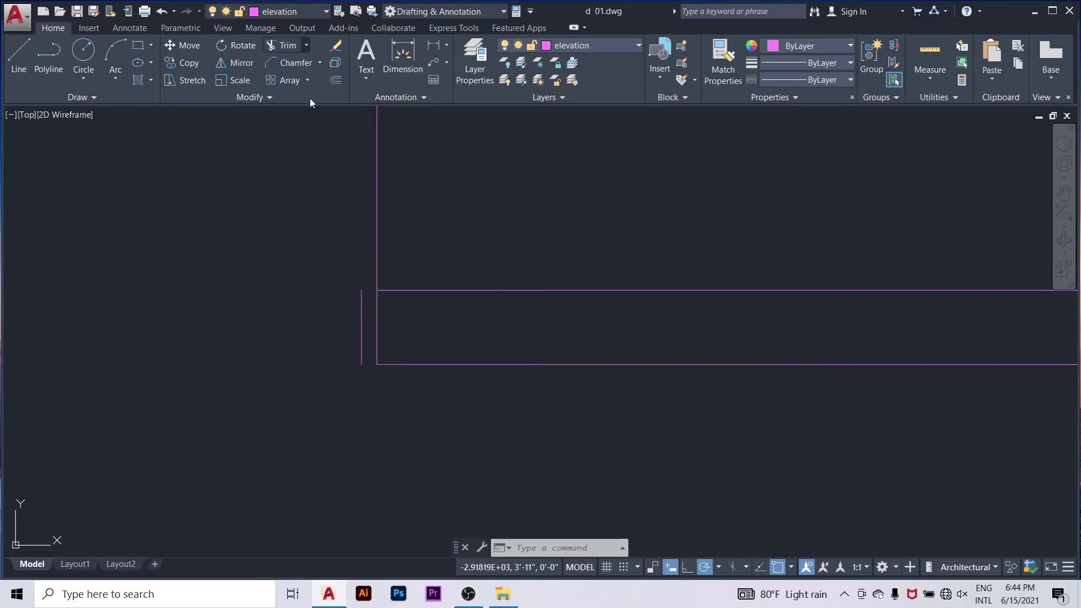
pyautogui.press('Return')
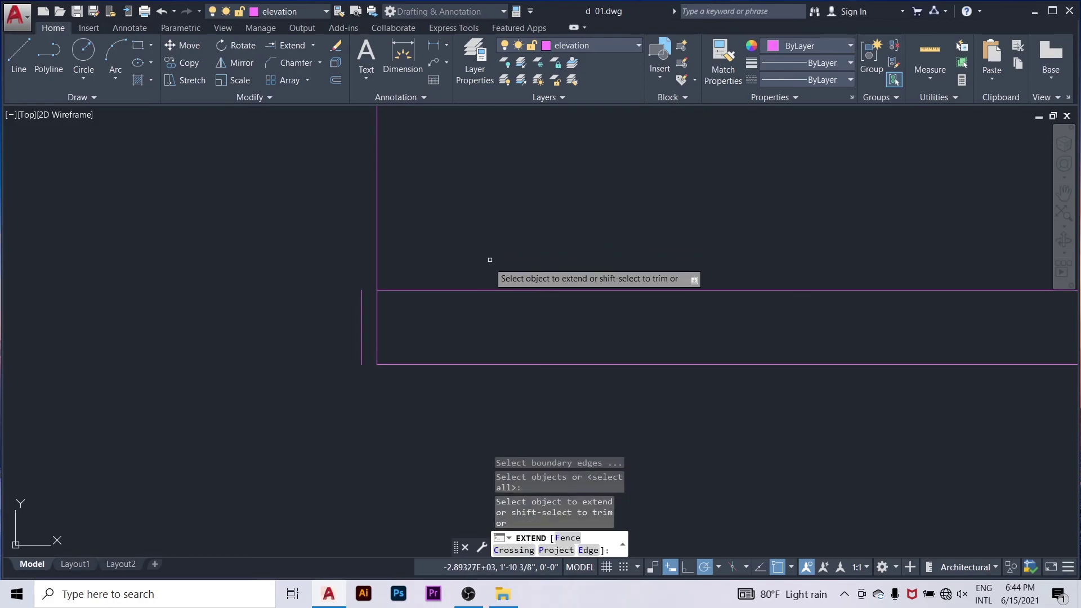
pyautogui.click(487, 270)
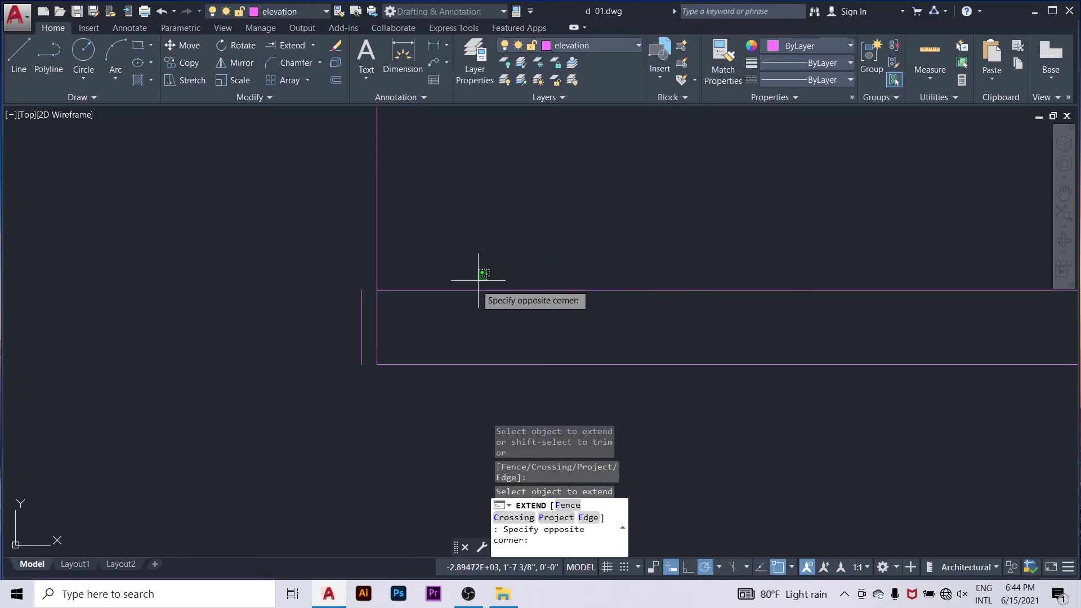
pyautogui.click(398, 369)
pyautogui.scroll(-3, 398, 370)
pyautogui.scroll(2, 692, 304)
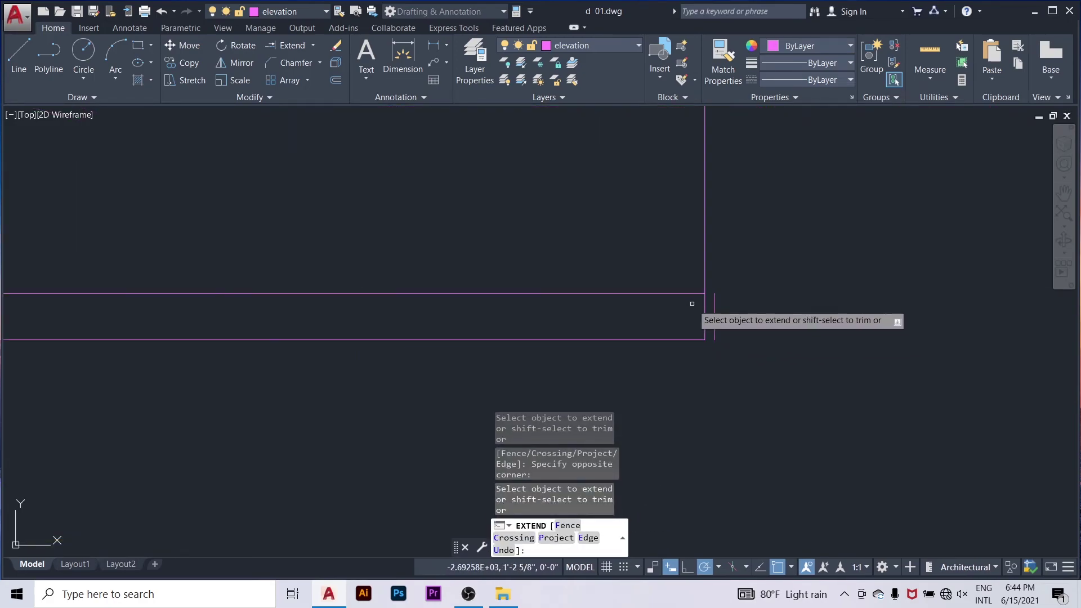
pyautogui.click(692, 280)
pyautogui.click(660, 362)
pyautogui.rightClick(608, 187)
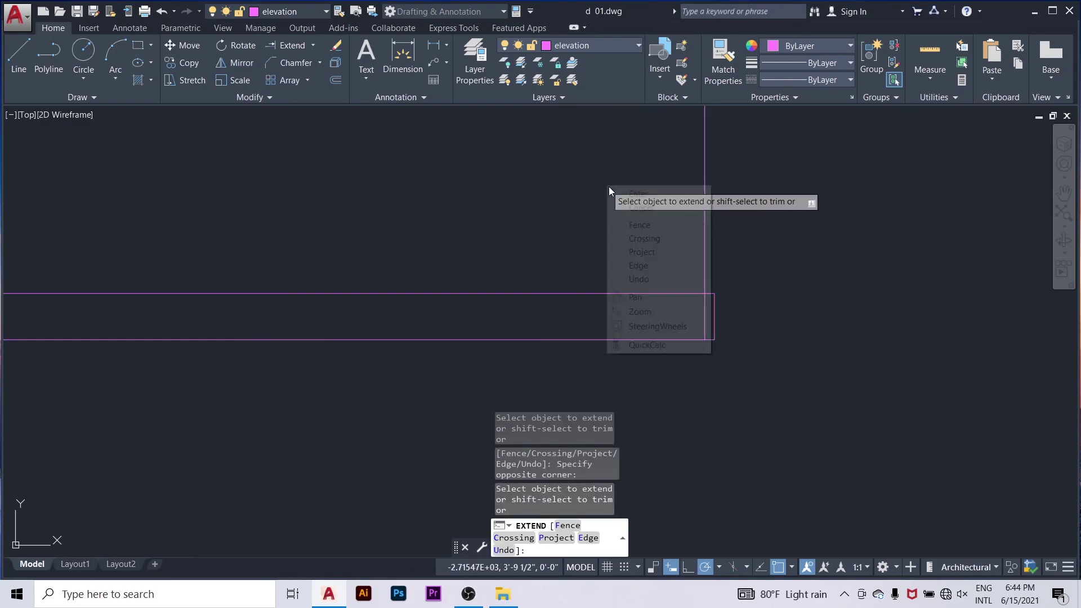
pyautogui.click(612, 191)
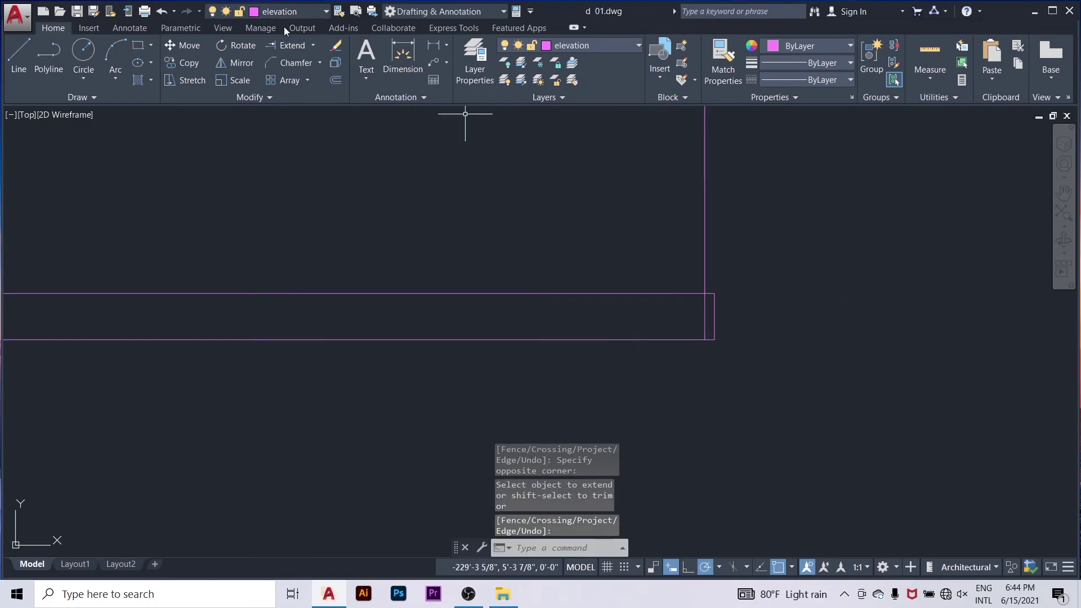
# Step: Start Trim with all objects as cutting edges
pyautogui.click(310, 46)
pyautogui.click(317, 69)
pyautogui.press('Return')
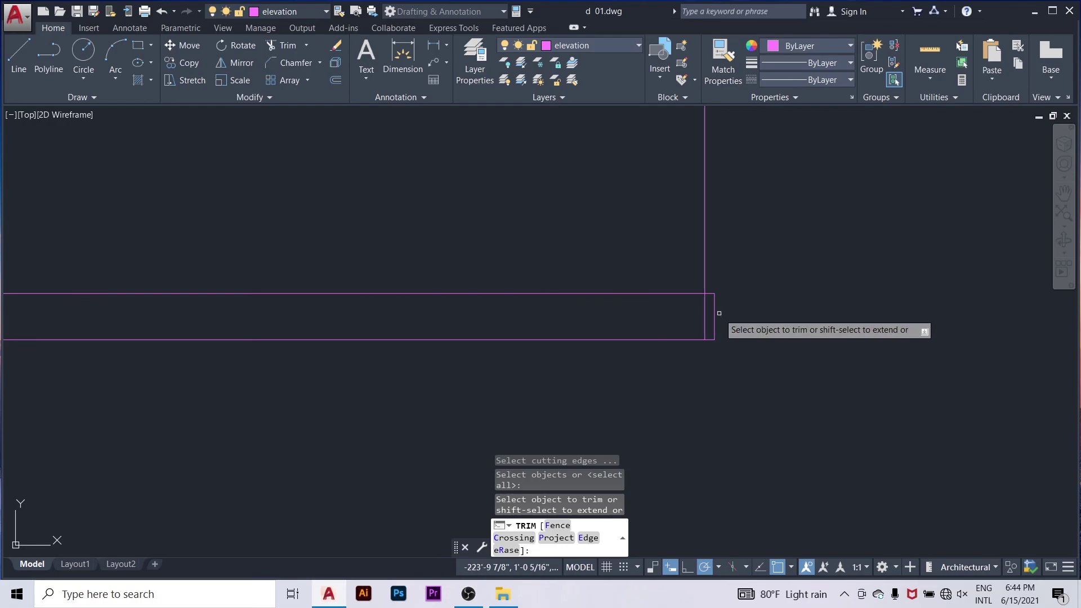
# Step: Trim the leftover line piece at the plinth corner, leaving a clean projecting plinth band
pyautogui.click(704, 301)
pyautogui.scroll(-5, 799, 330)
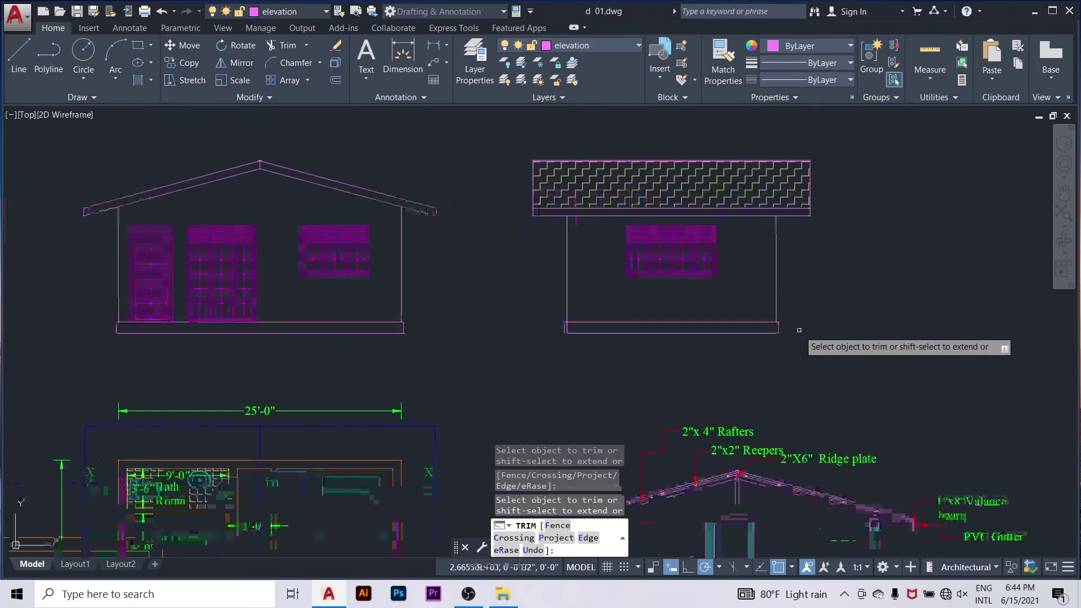
pyautogui.scroll(5, 577, 334)
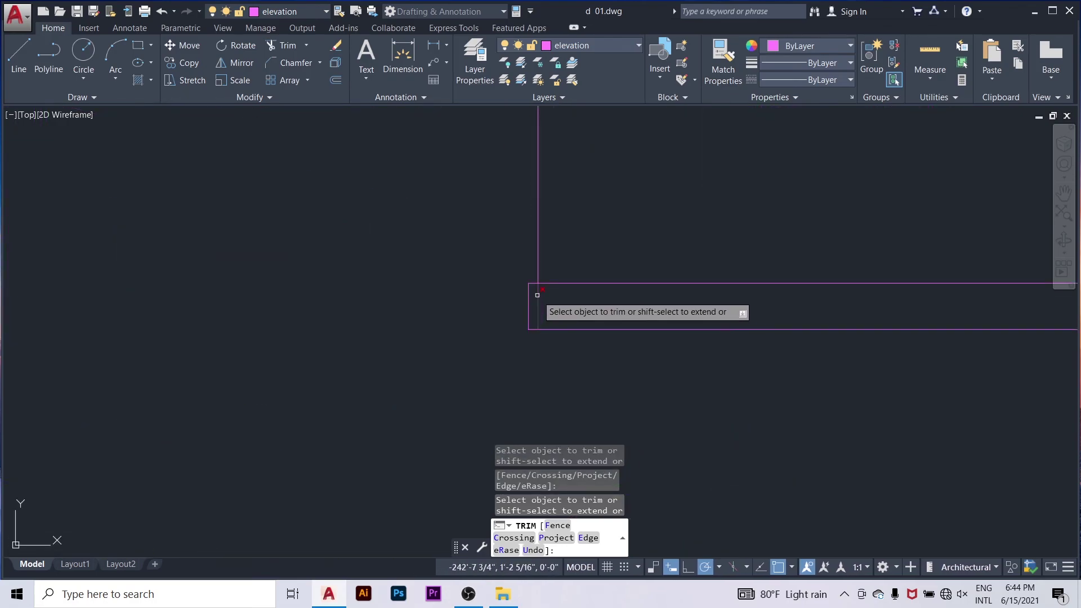
pyautogui.scroll(-3, 537, 295)
pyautogui.scroll(-2, 536, 298)
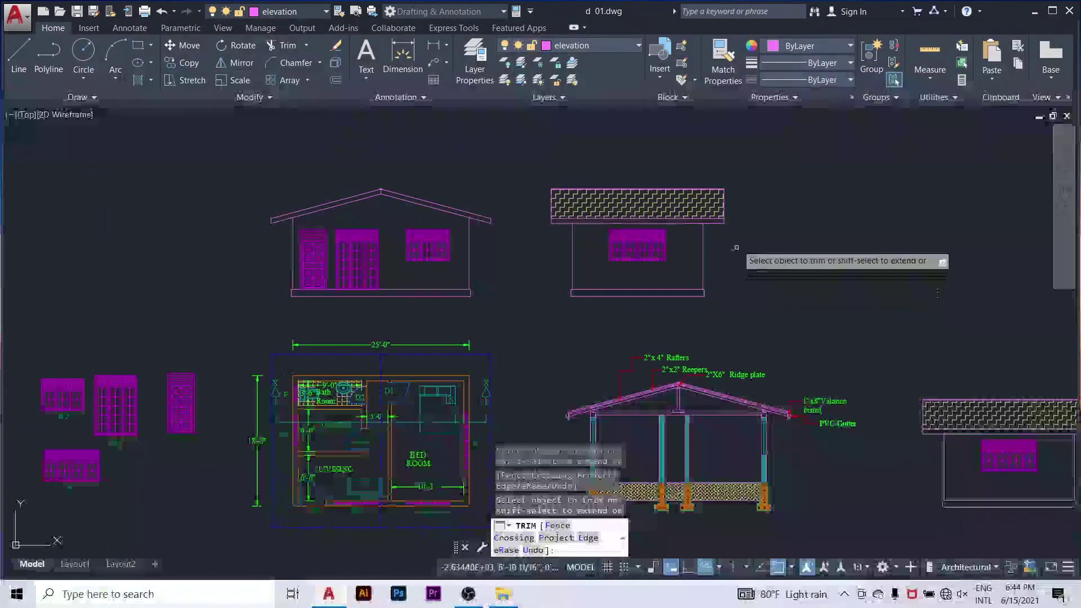
pyautogui.scroll(4, 737, 237)
pyautogui.rightClick(752, 229)
pyautogui.click(757, 230)
pyautogui.scroll(-2, 717, 278)
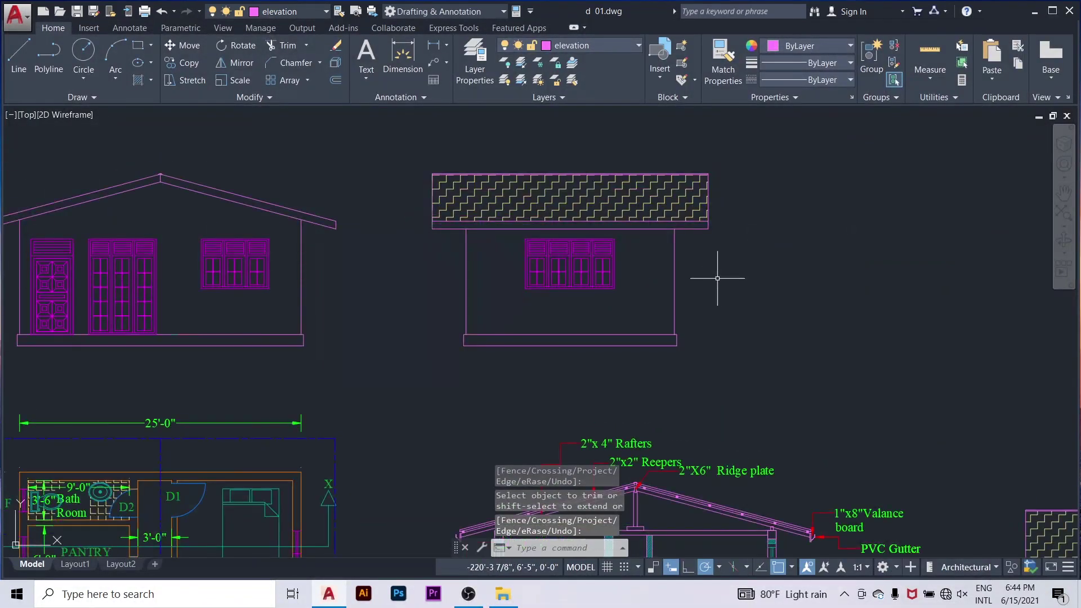